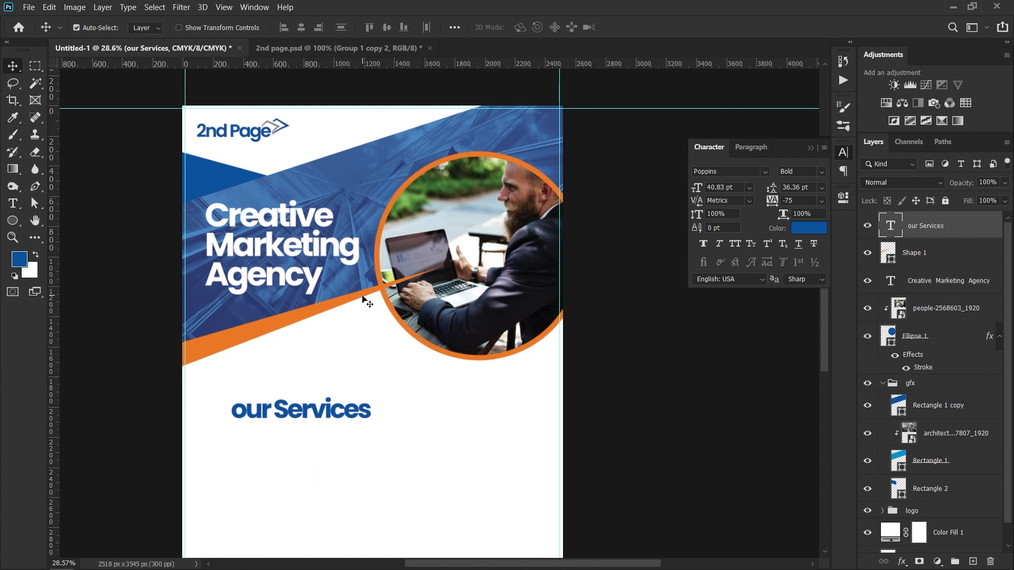
# - Move the orange Shape 1 layer beneath Ellipse 1, and group it with the ellipse and its clipped photo as "main img"
pyautogui.moveTo(932, 258); pyautogui.dragTo(922, 357)
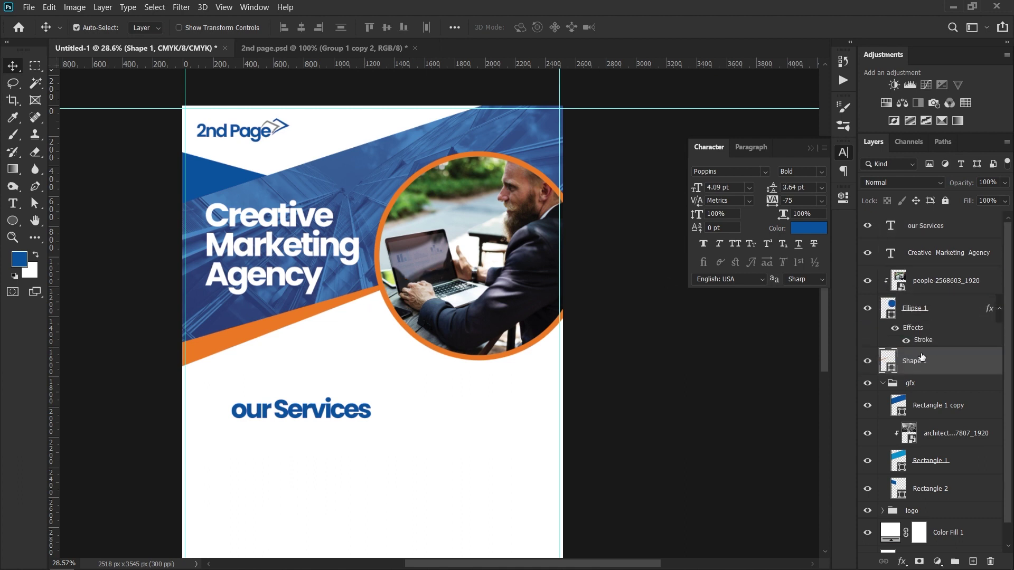
pyautogui.keyDown('ctrl'); pyautogui.click(938, 318); pyautogui.keyUp('ctrl')
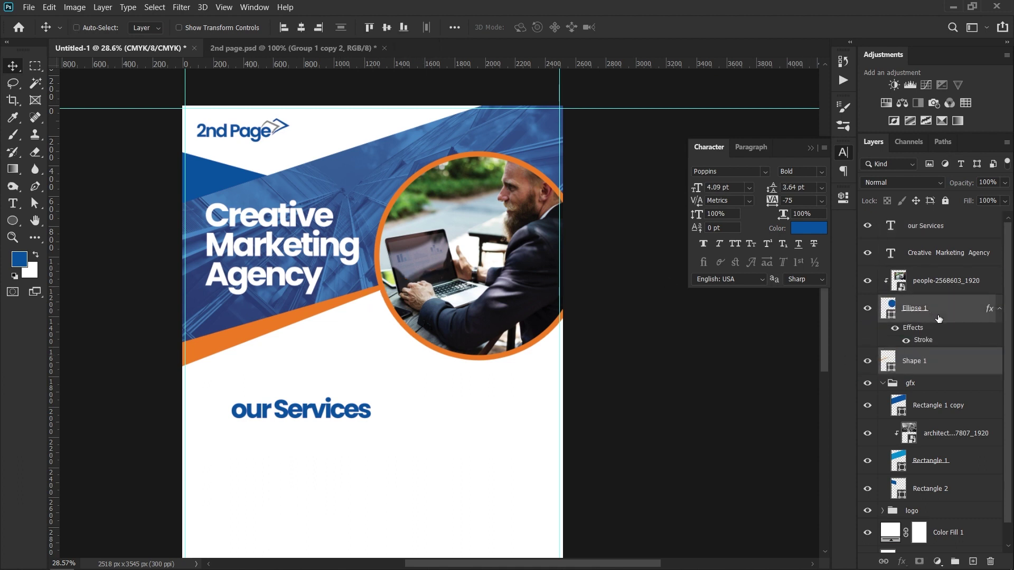
pyautogui.keyDown('ctrl'); pyautogui.click(911, 291); pyautogui.keyUp('ctrl')
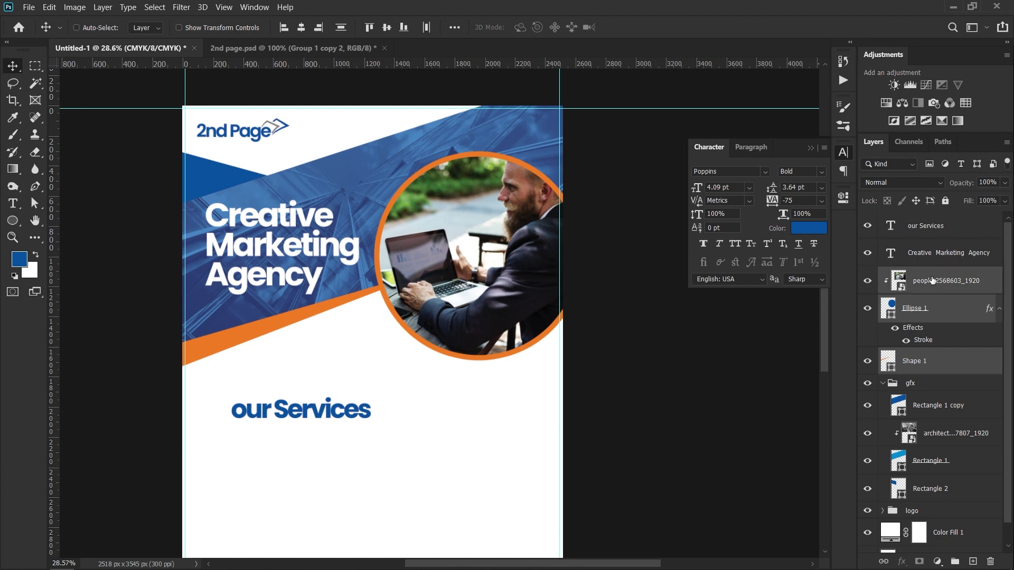
pyautogui.hotkey('ctrl', 'g')
pyautogui.doubleClick(912, 275)
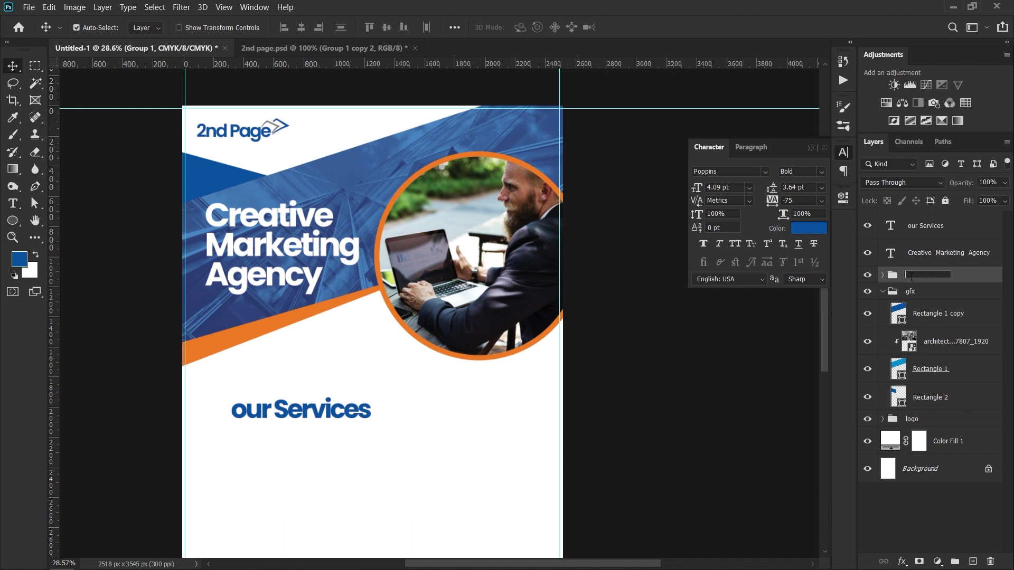
pyautogui.write('main img')
pyautogui.press('Return')
# - Put the "Creative Marketing Agency" text layer into its own group named "main title"
pyautogui.click(932, 262)
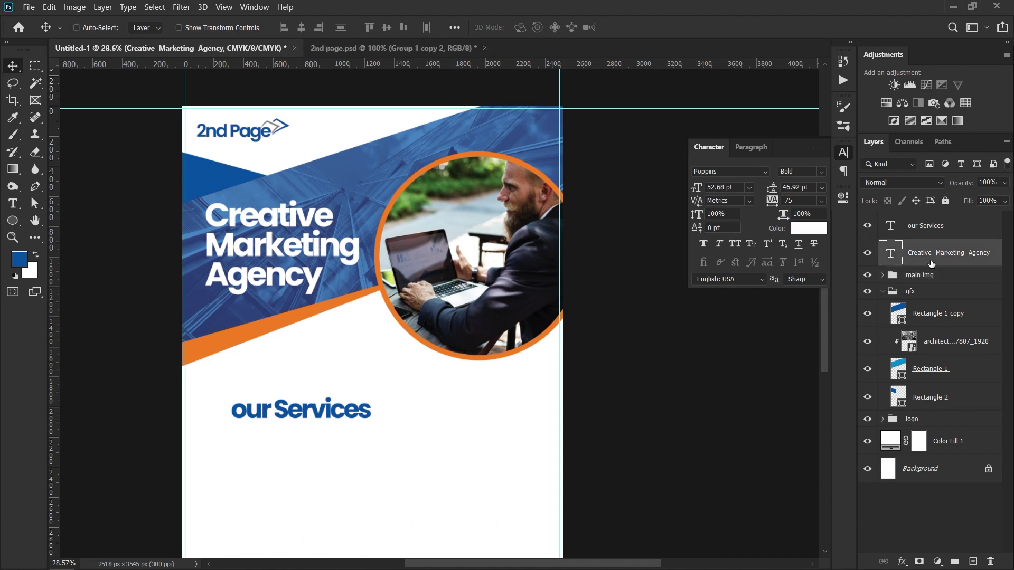
pyautogui.hotkey('ctrl', 'g')
pyautogui.doubleClick(917, 248)
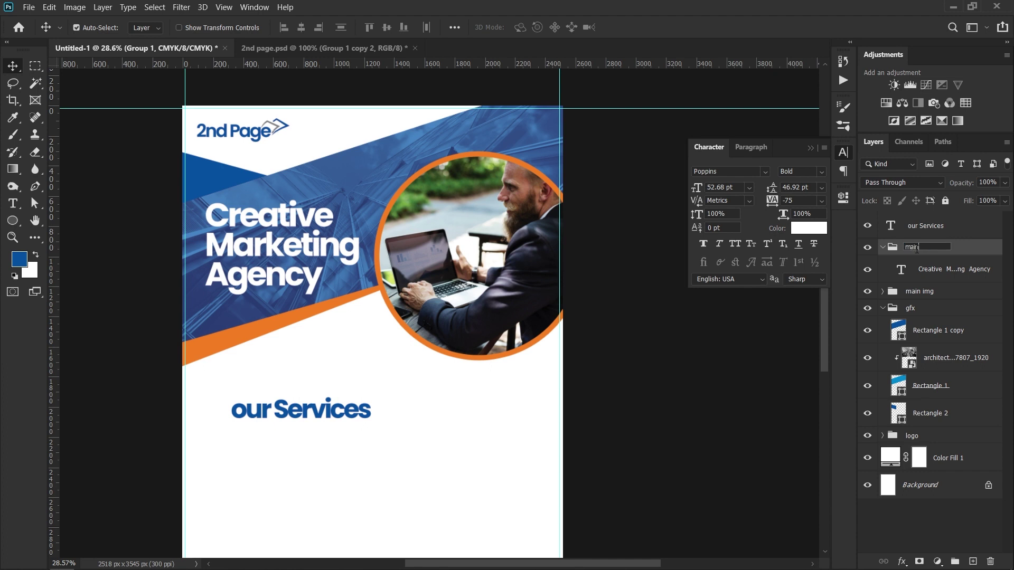
pyautogui.press('Return')
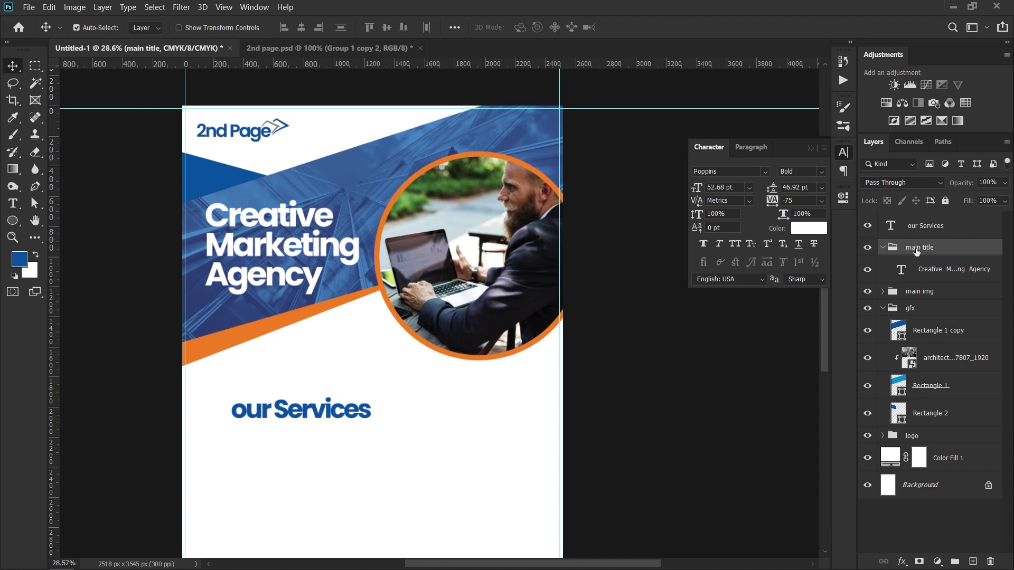
# - Capitalize the first letter of the services heading so it reads "Our Services"
pyautogui.hotkey('ctrl', 's')
pyautogui.click(642, 458)
pyautogui.press('t')
pyautogui.moveTo(231, 411); pyautogui.dragTo(244, 411)
pyautogui.write('O')
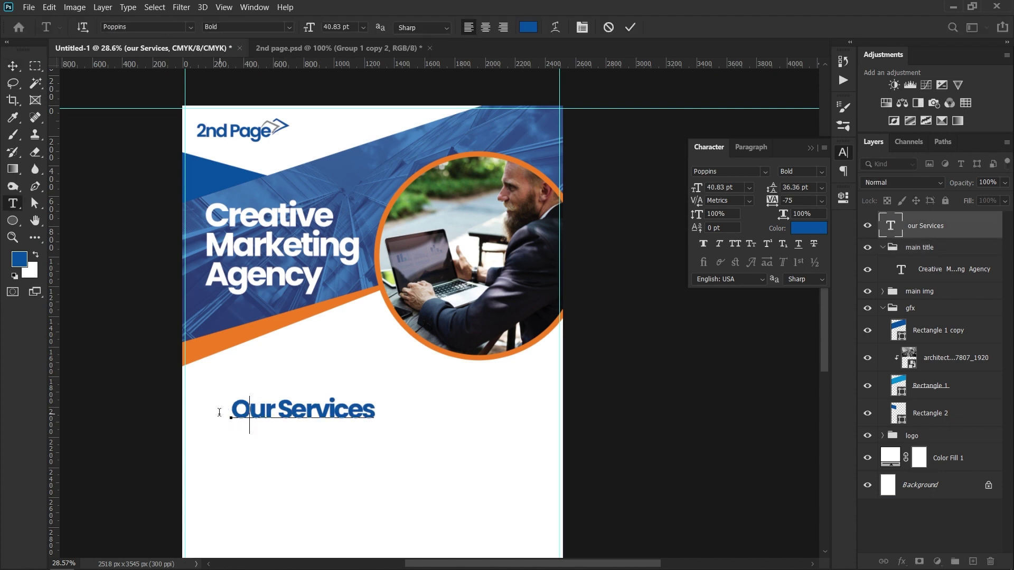
pyautogui.press('Escape')
# - Save the document in Photoshop format under the file name flyer.psd
pyautogui.hotkey('ctrl', 's')
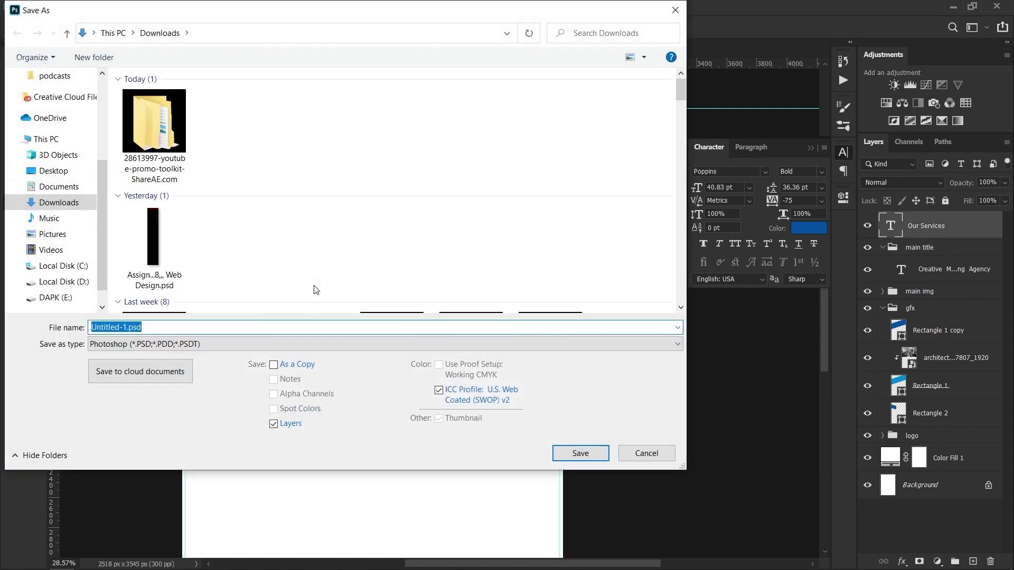
pyautogui.write('u')
pyautogui.press('BackSpace')
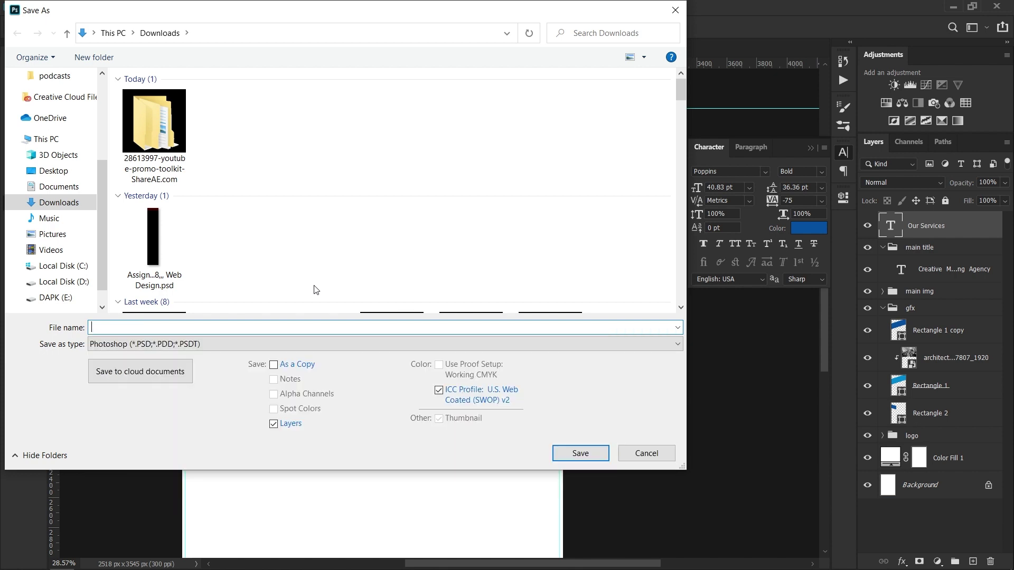
pyautogui.write('f')
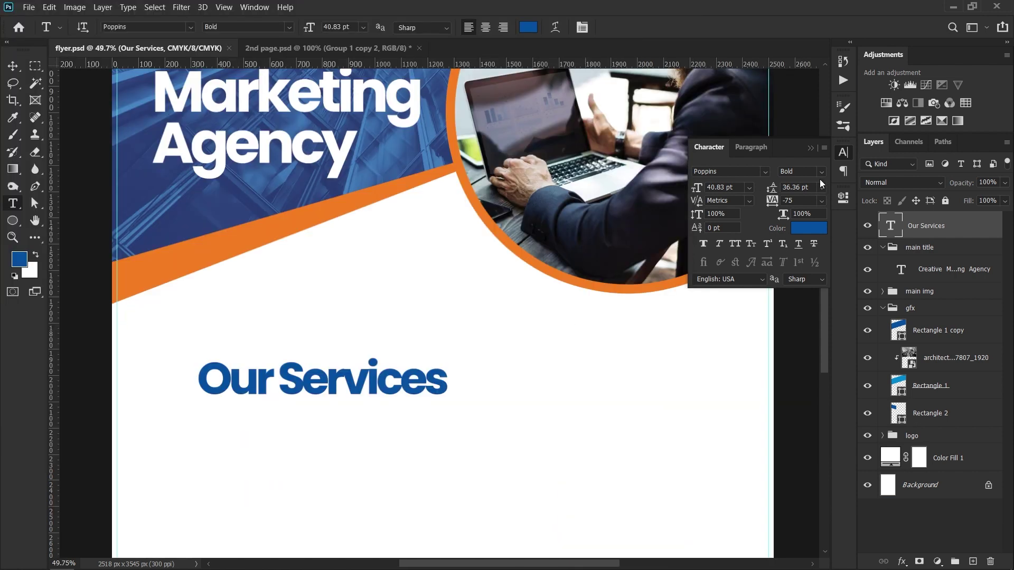
# - Set the "Our Services" heading to SemiBold with -50 tracking and move it closer to the orange stripe above
pyautogui.click(820, 174)
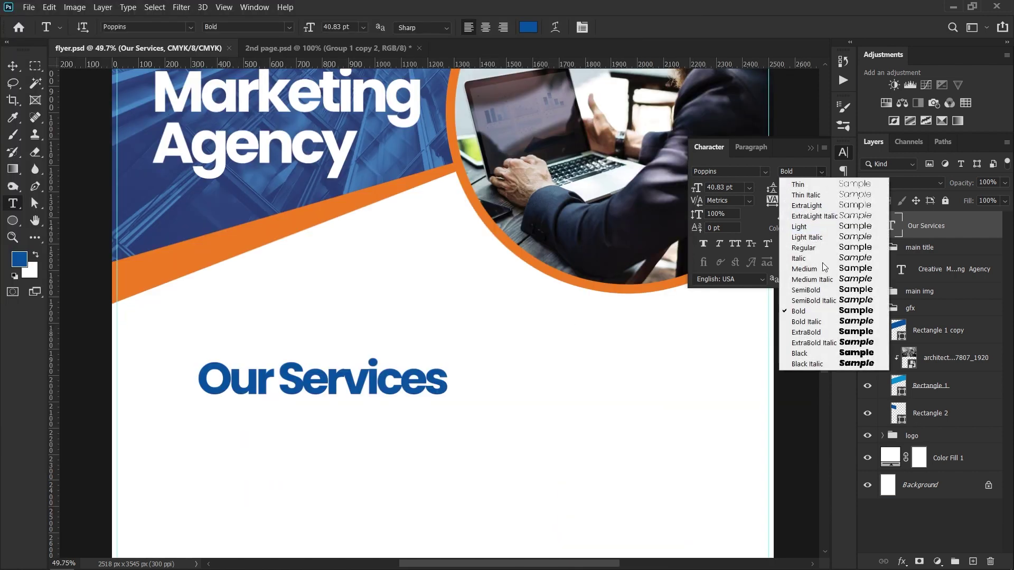
pyautogui.click(806, 290)
pyautogui.press('v')
pyautogui.moveTo(294, 387); pyautogui.dragTo(243, 346)
pyautogui.click(823, 204)
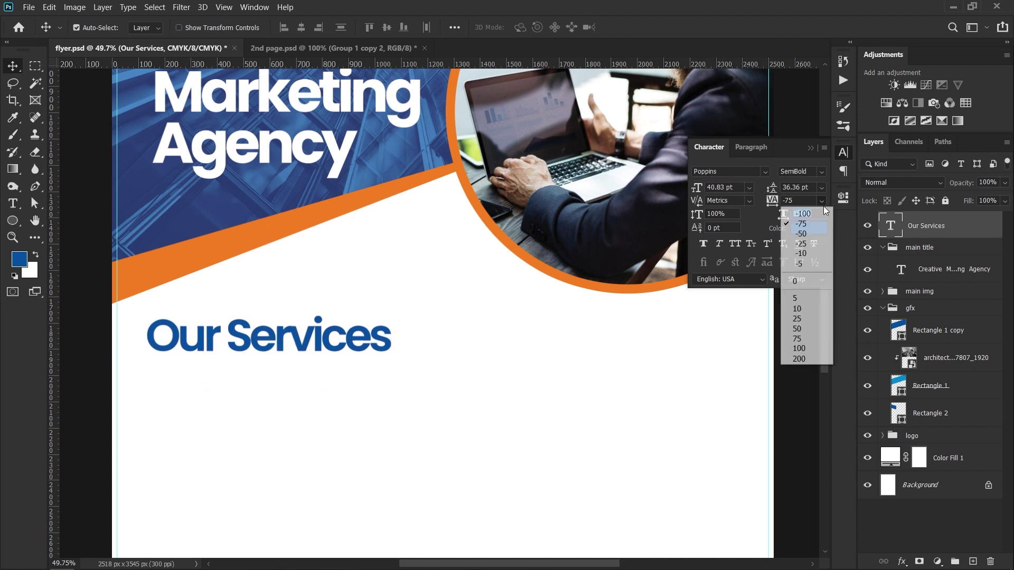
pyautogui.click(807, 263)
pyautogui.moveTo(286, 343)
pyautogui.mouseDown()
pyautogui.moveTo(294, 337)
pyautogui.moveTo(280, 333)
pyautogui.moveTo(290, 333)
pyautogui.mouseUp()
# - Shift the whole logo group slightly right to line up with the left edge of the headings
pyautogui.moveTo(244, 144); pyautogui.dragTo(262, 468)
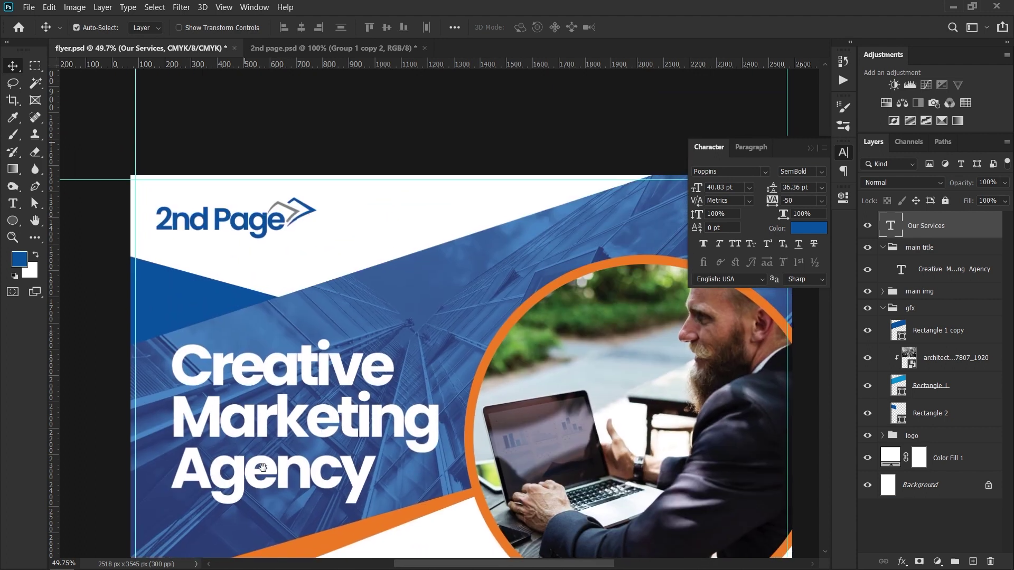
pyautogui.click(202, 219)
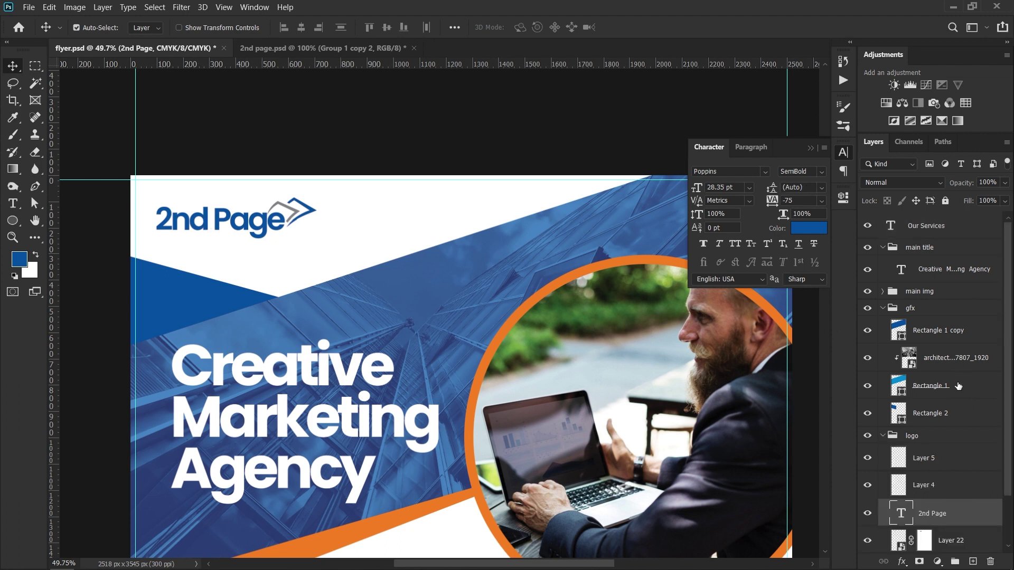
pyautogui.click(926, 438)
pyautogui.hotkey('ctrl', 't')
pyautogui.moveTo(246, 226); pyautogui.dragTo(256, 225)
pyautogui.press('Return')
pyautogui.moveTo(386, 232); pyautogui.dragTo(244, 240)
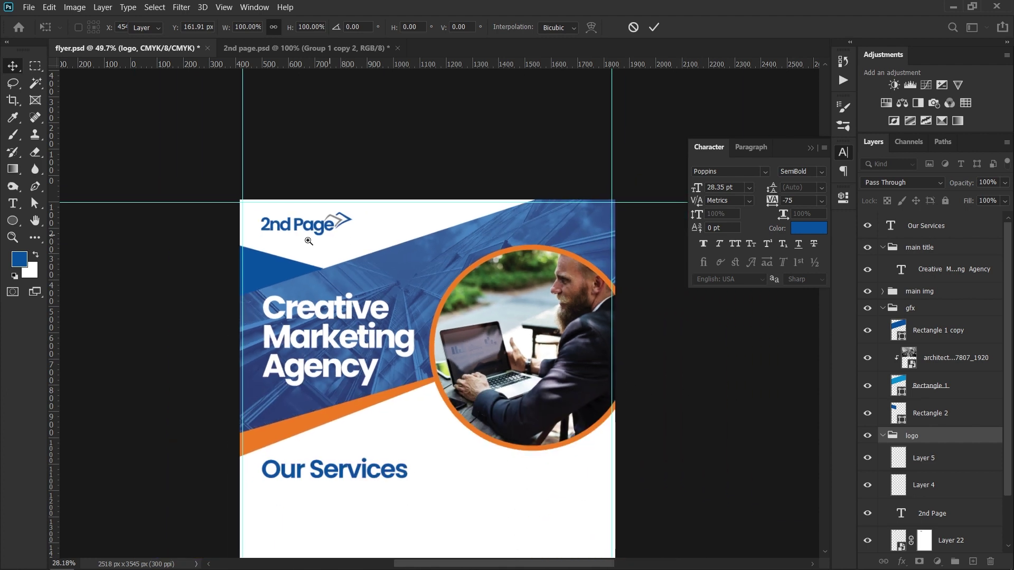
# - Draw a blue circle about 279 px in diameter and place it below the start of the "Our Services" heading
pyautogui.moveTo(337, 331); pyautogui.dragTo(298, 202)
pyautogui.moveTo(253, 355); pyautogui.dragTo(348, 357)
pyautogui.moveTo(347, 358); pyautogui.dragTo(274, 165)
pyautogui.moveTo(233, 257); pyautogui.dragTo(211, 255)
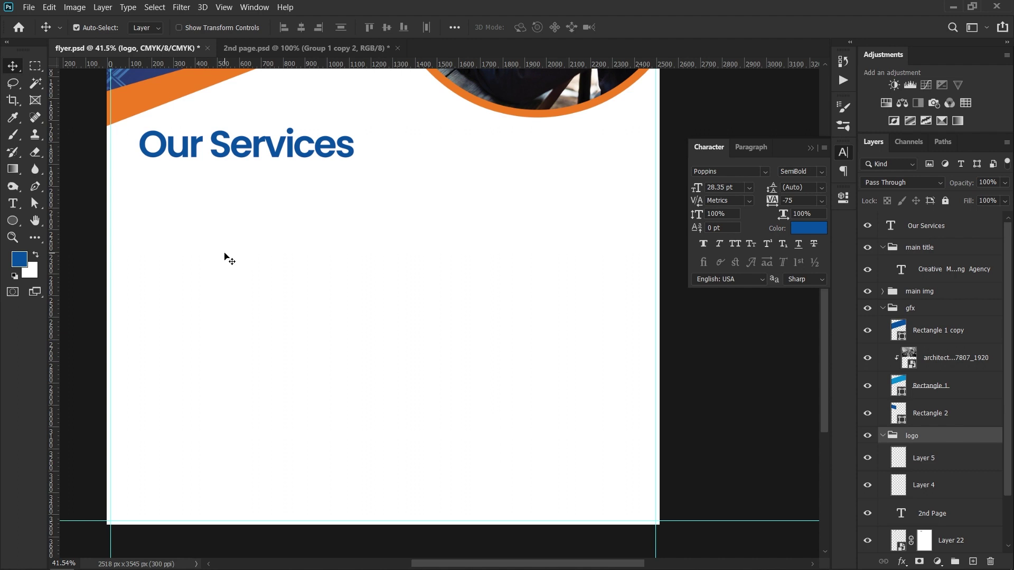
pyautogui.moveTo(208, 202)
pyautogui.mouseDown()
pyautogui.moveTo(202, 190)
pyautogui.moveTo(190, 288)
pyautogui.moveTo(197, 214)
pyautogui.mouseUp()
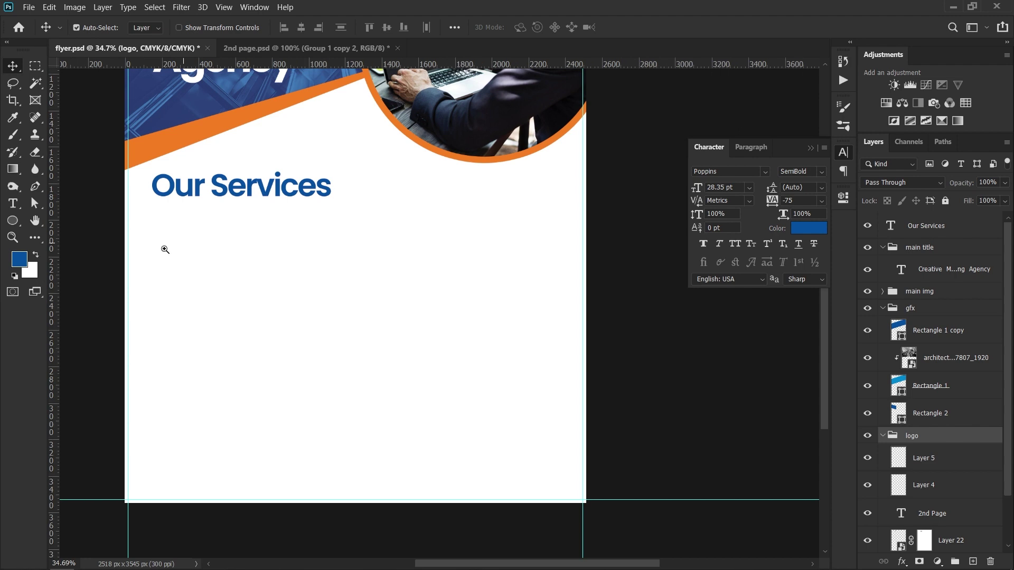
pyautogui.moveTo(165, 250); pyautogui.dragTo(172, 251)
pyautogui.click(12, 220)
pyautogui.moveTo(158, 213); pyautogui.dragTo(238, 280)
pyautogui.press('v')
pyautogui.moveTo(189, 232); pyautogui.dragTo(224, 308)
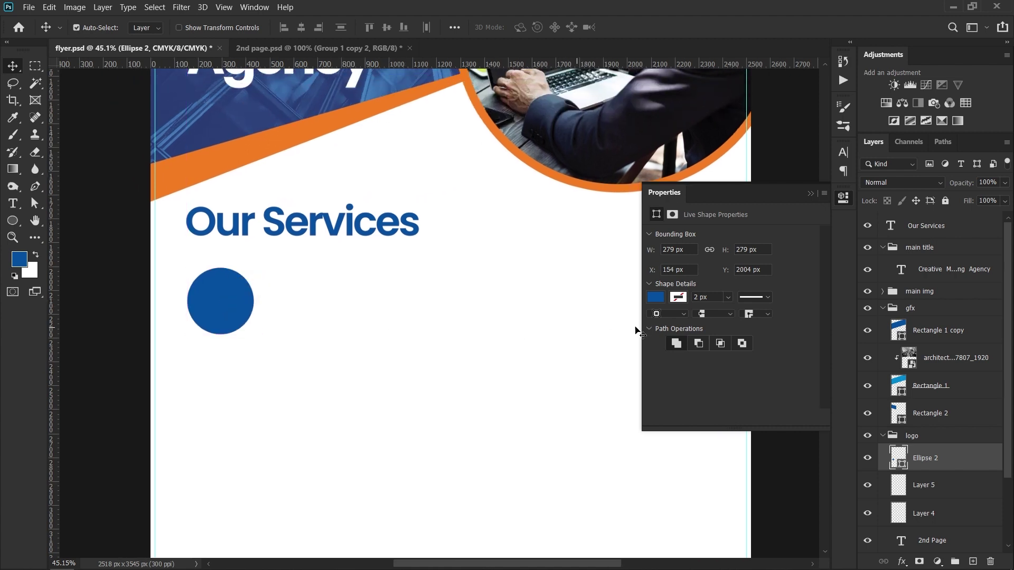
# - Recolor the circle with the flyer's orange (f57e20) and move its layer to the top of the stack, nudging the circle slightly left
pyautogui.doubleClick(894, 459)
pyautogui.click(500, 133)
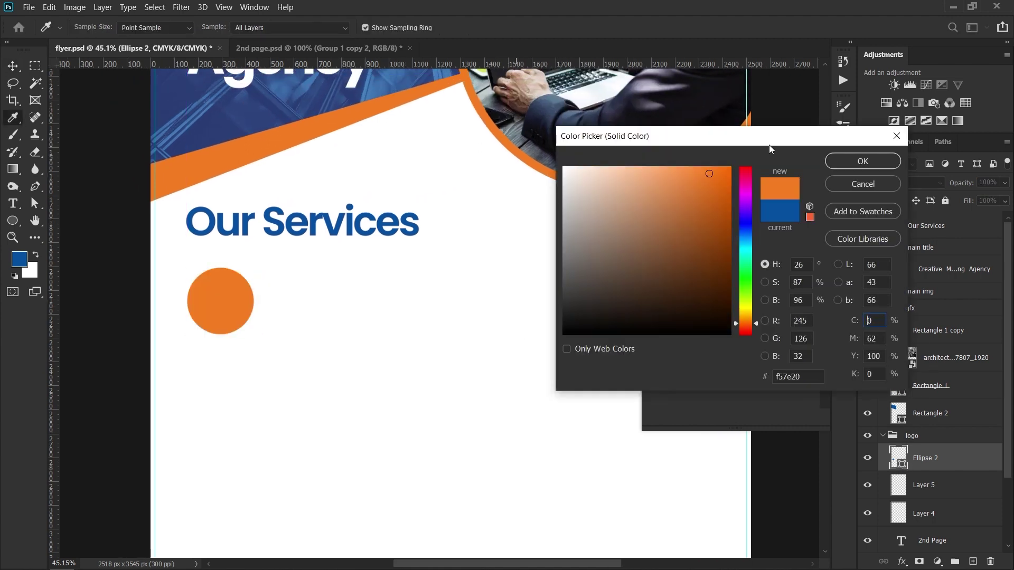
pyautogui.click(865, 166)
pyautogui.moveTo(937, 459); pyautogui.dragTo(910, 216)
pyautogui.moveTo(237, 308); pyautogui.dragTo(231, 306)
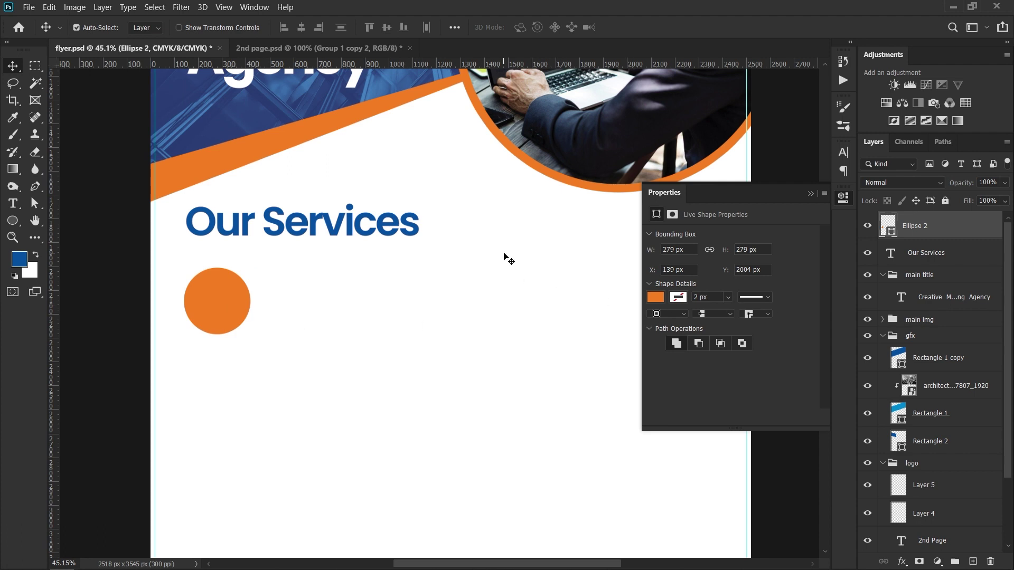
# - Switch to the web browser, open flaticon.com and search its icons for "marketing"
pyautogui.hotkey('alt', 'Tab')
pyautogui.click(278, 38)
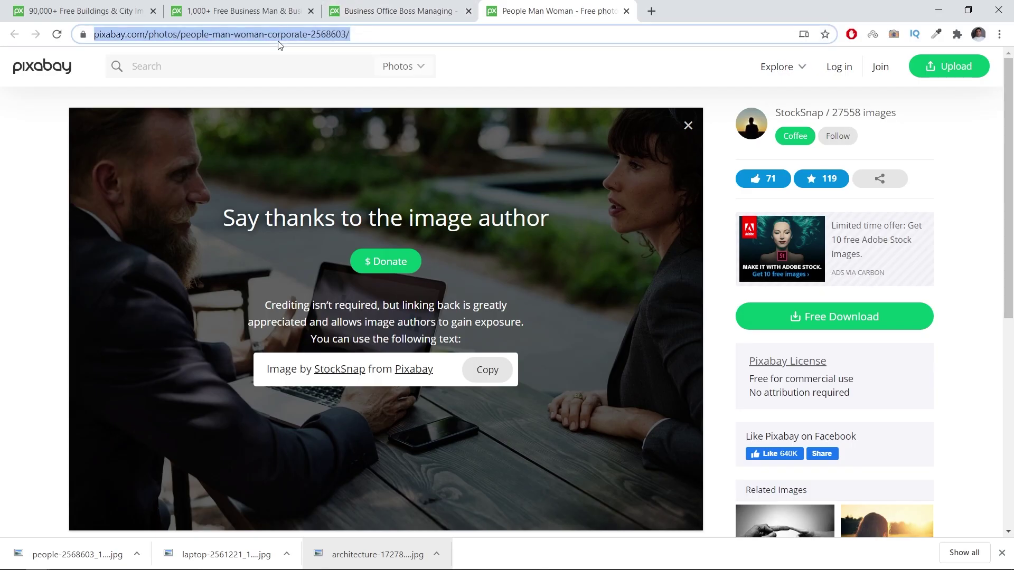
pyautogui.write('flaticon.com')
pyautogui.press('Return')
pyautogui.click(341, 238)
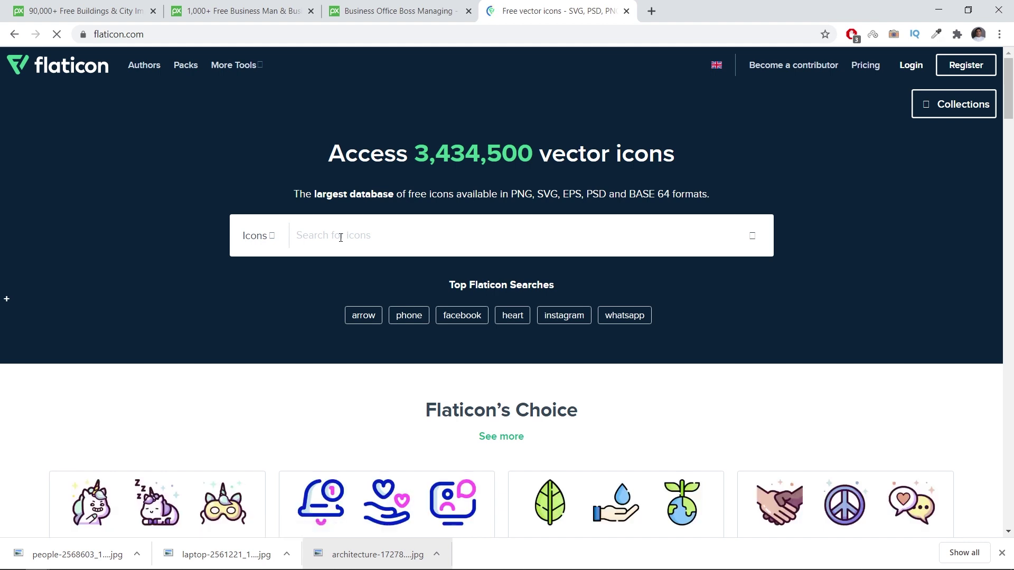
pyautogui.write('marketing')
pyautogui.press('Return')
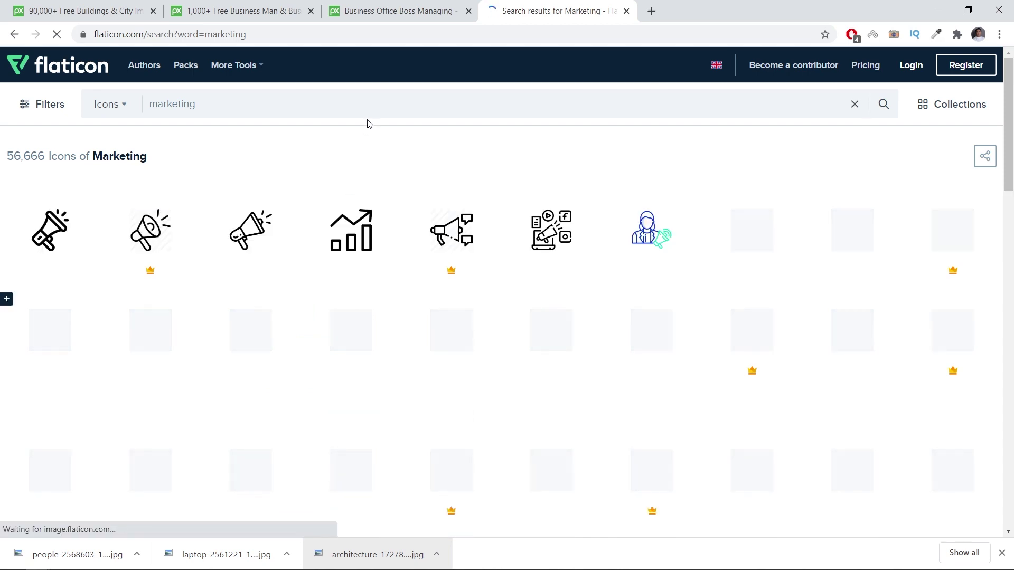
# - Open the solid black megaphone icon from the results and download it for free in PSD format
pyautogui.scroll(-3, 439, 220)
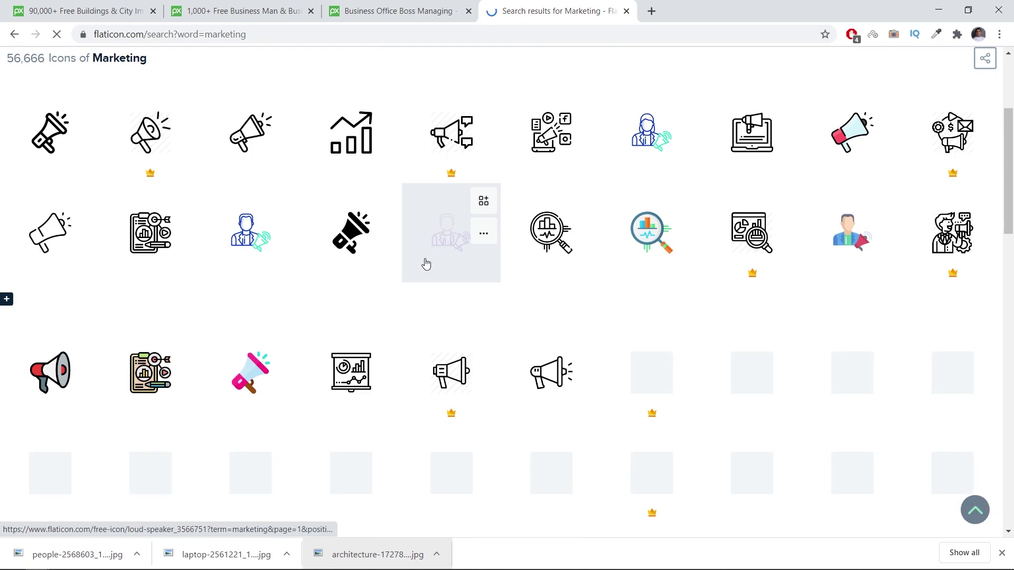
pyautogui.middleClick(346, 257)
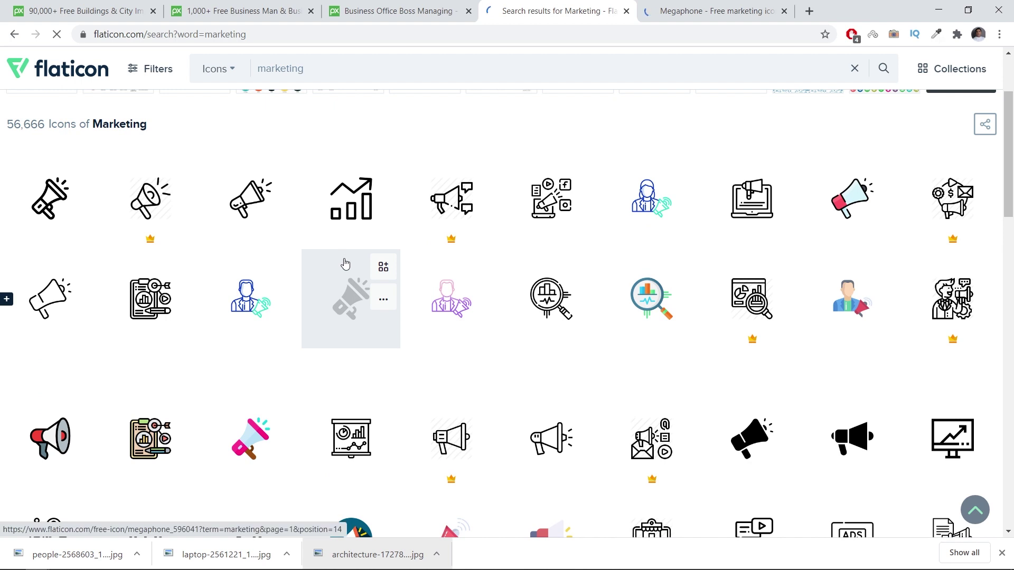
pyautogui.scroll(-1, 344, 261)
pyautogui.hotkey('ctrl', 'Tab')
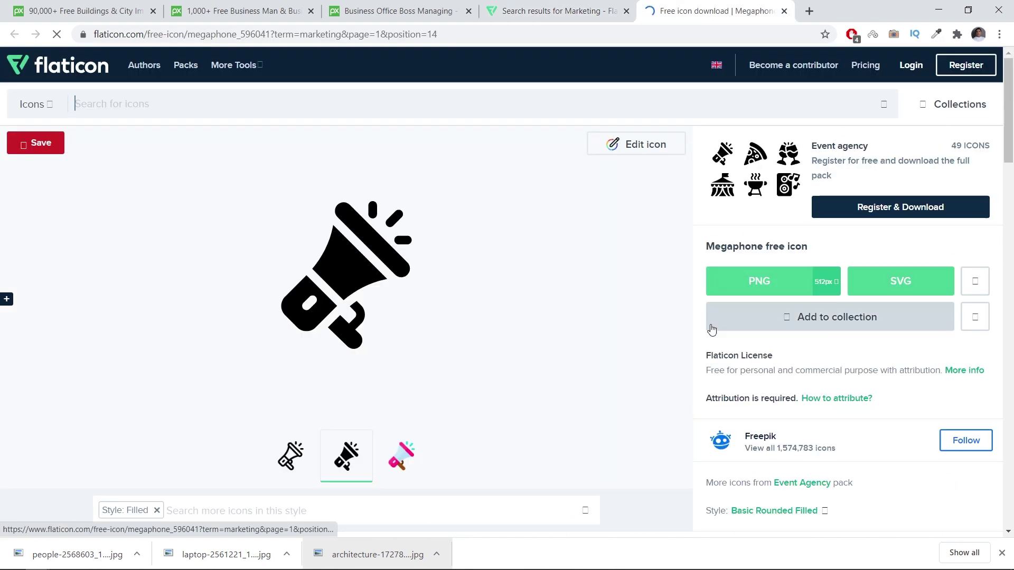
pyautogui.click(976, 281)
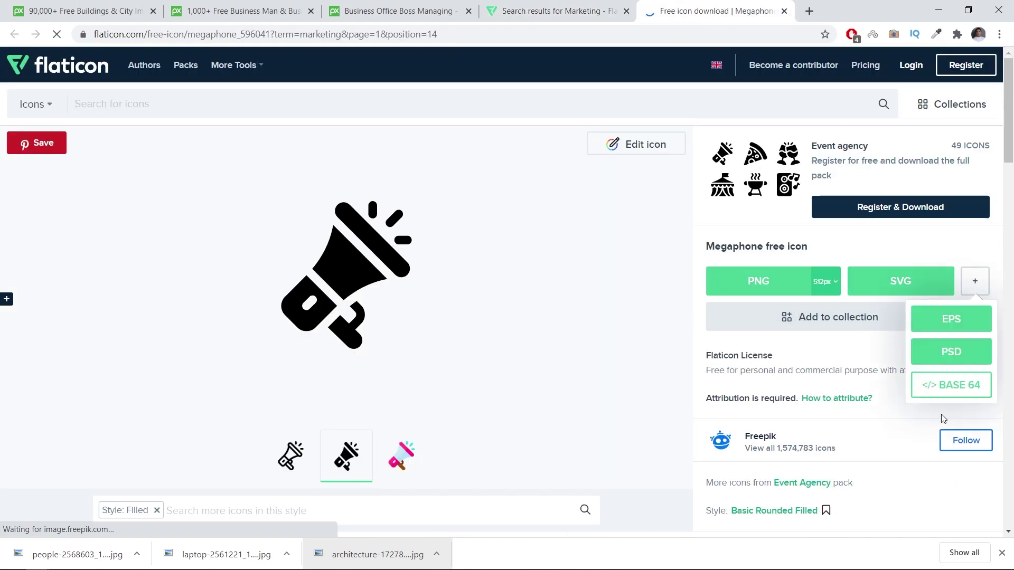
pyautogui.click(935, 351)
pyautogui.click(634, 280)
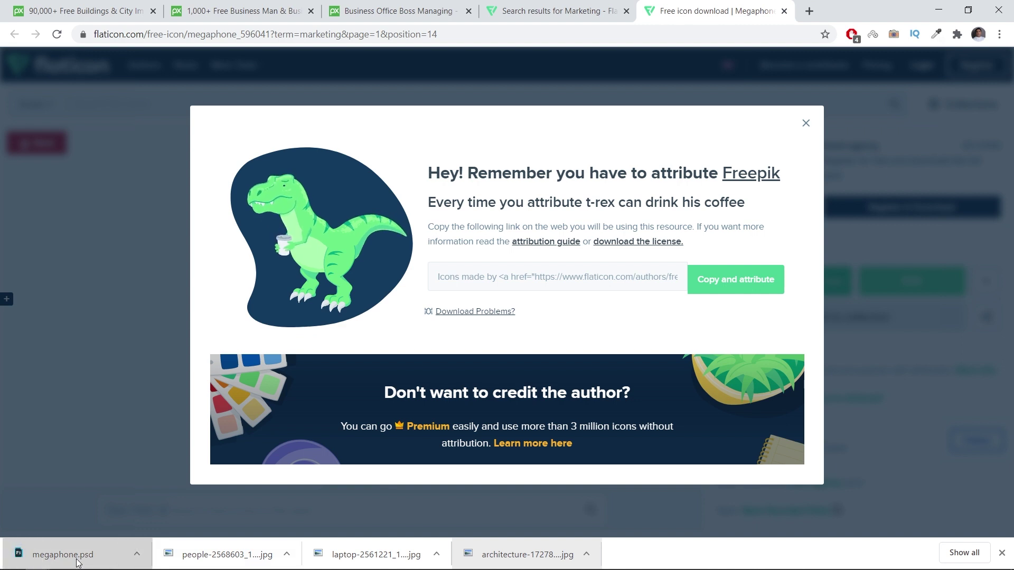
# - Open megaphone.psd in Photoshop, place its icon over the orange circle in flyer.psd and convert the icon layer to a smart object
pyautogui.click(63, 555)
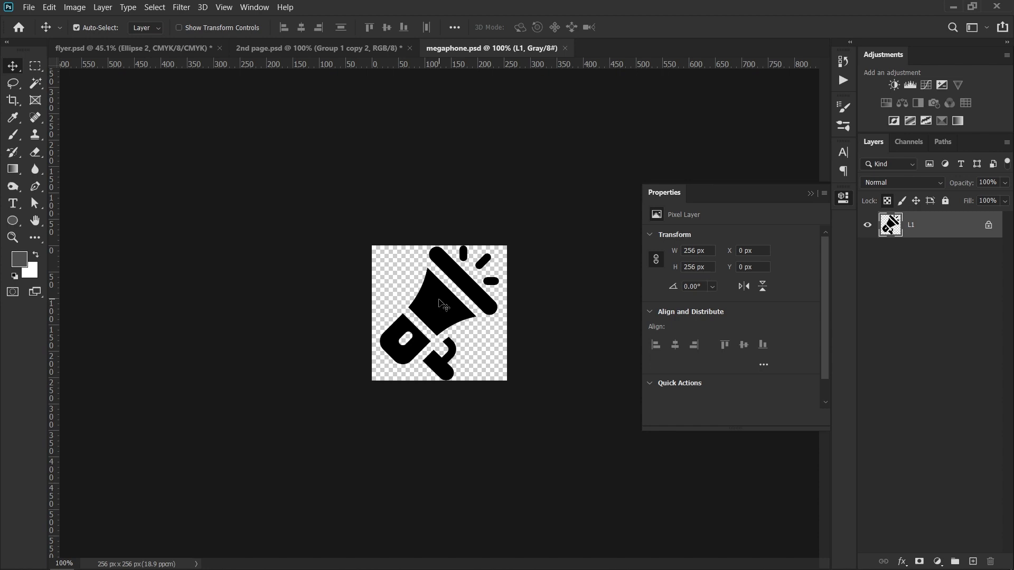
pyautogui.moveTo(436, 304); pyautogui.dragTo(253, 304)
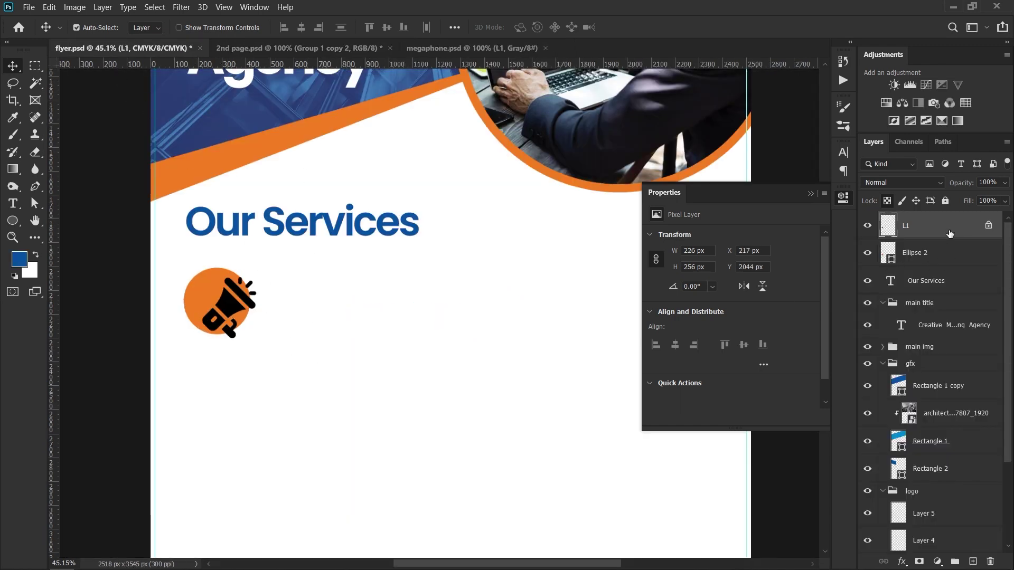
pyautogui.rightClick(937, 230)
pyautogui.click(965, 223)
pyautogui.rightClick(930, 229)
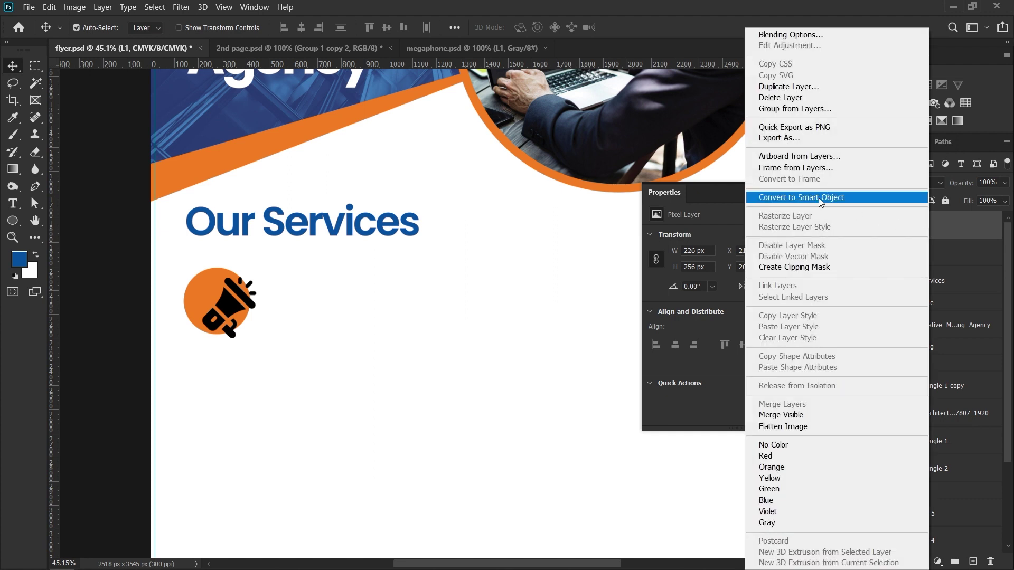
pyautogui.click(819, 198)
# - Apply a Color Overlay in white (ffffff) to the megaphone icon layer
pyautogui.rightClick(922, 229)
pyautogui.click(769, 20)
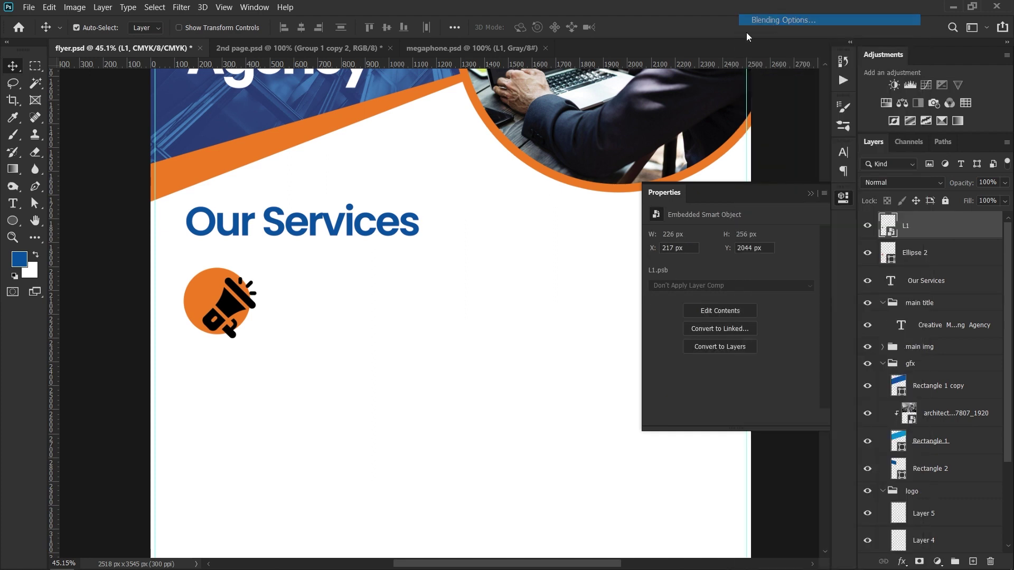
pyautogui.click(534, 261)
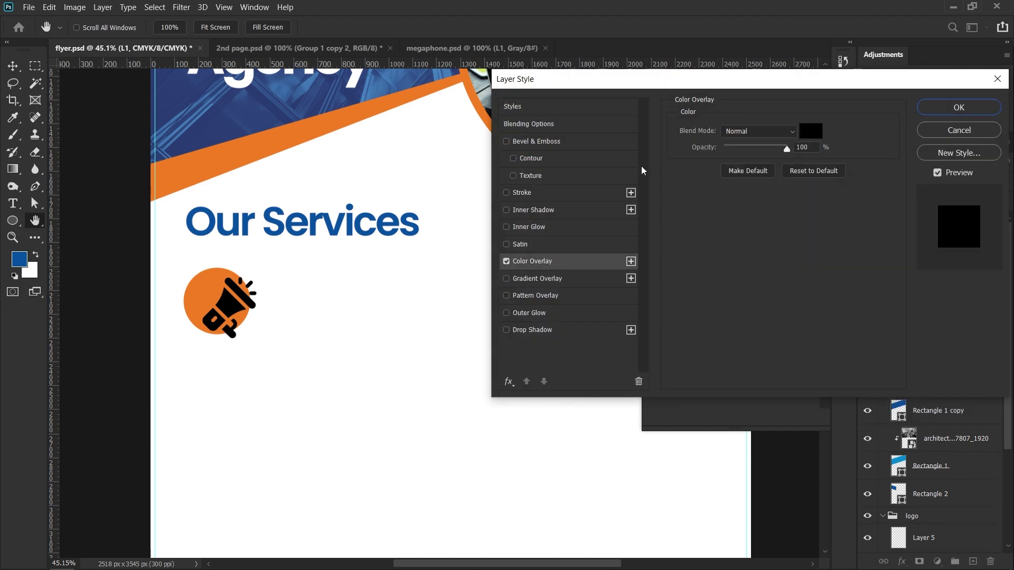
pyautogui.click(802, 136)
pyautogui.click(569, 170)
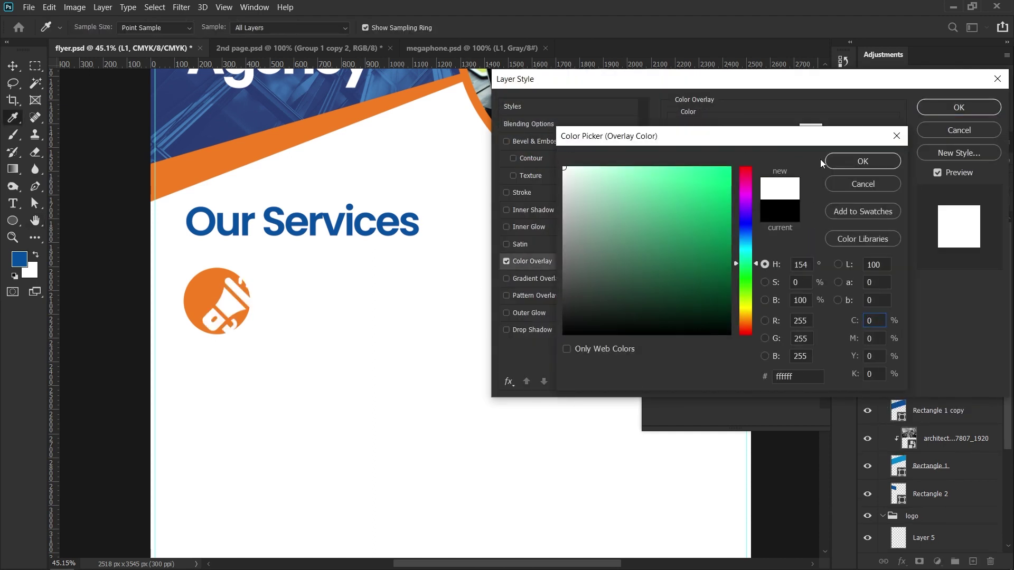
pyautogui.click(859, 163)
pyautogui.click(959, 107)
# - Scale down the white megaphone icon and center it inside the orange circle
pyautogui.scroll(4, 181, 334)
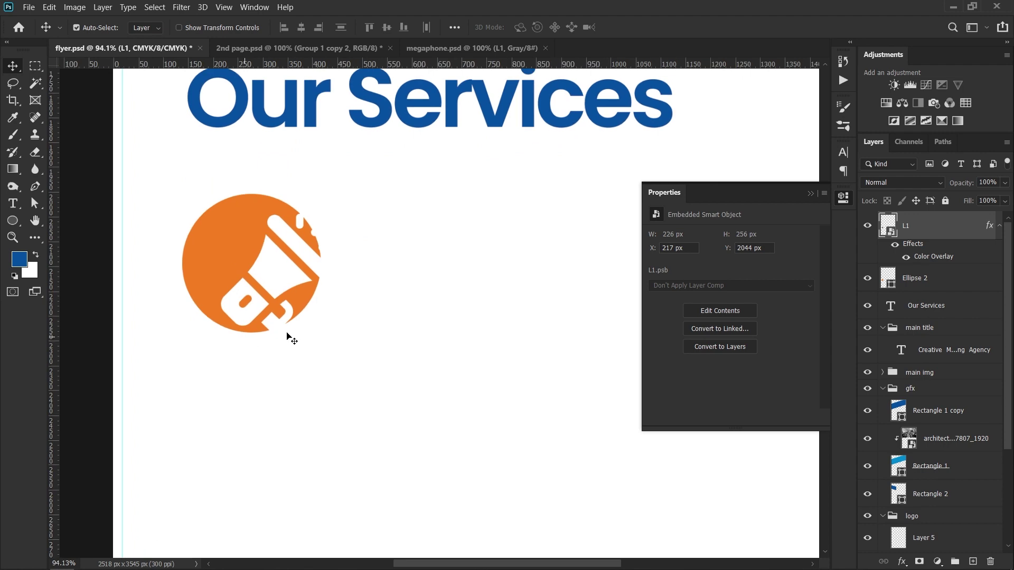
pyautogui.hotkey('ctrl', 't')
pyautogui.moveTo(333, 341); pyautogui.dragTo(273, 313)
pyautogui.moveTo(264, 257); pyautogui.dragTo(193, 275)
pyautogui.press('Return')
pyautogui.moveTo(254, 281); pyautogui.dragTo(176, 314)
pyautogui.keyDown('shift'); pyautogui.click(265, 278); pyautogui.keyUp('shift')
pyautogui.click(224, 237)
# - Duplicate the "Our Services" heading beside the orange circle and change the copy's text to "Digital Marketing"
pyautogui.moveTo(175, 182); pyautogui.dragTo(280, 281)
pyautogui.press('t')
pyautogui.click(278, 281)
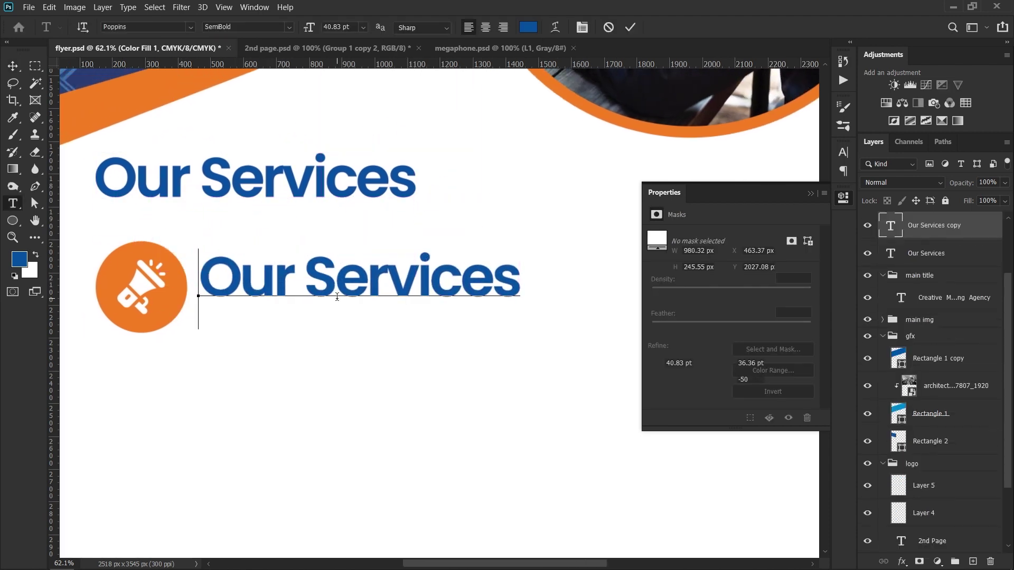
pyautogui.hotkey('ctrl', 'a')
pyautogui.write('Digital ')
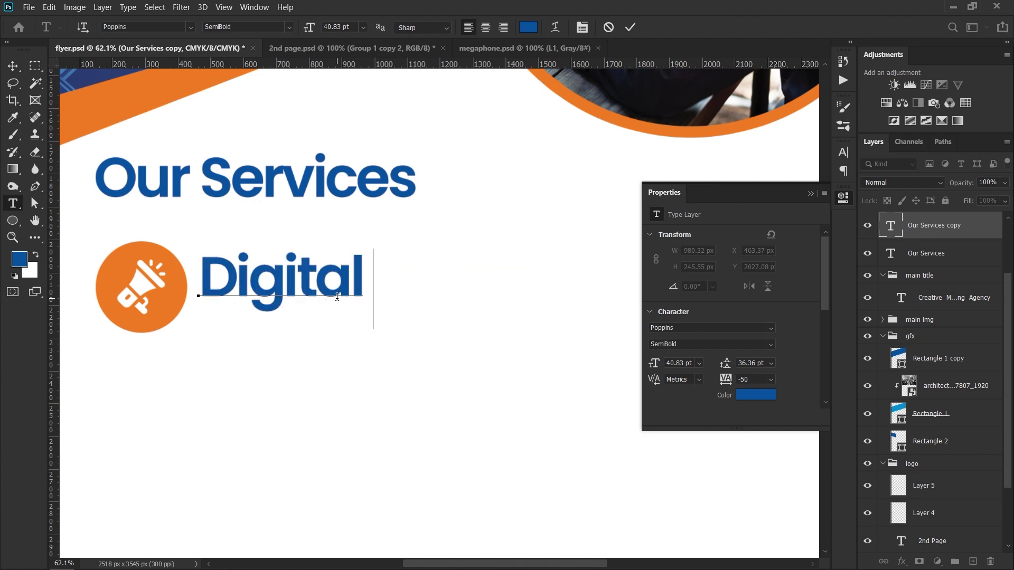
pyautogui.write('Marketing')
pyautogui.hotkey('ctrl', 'Return')
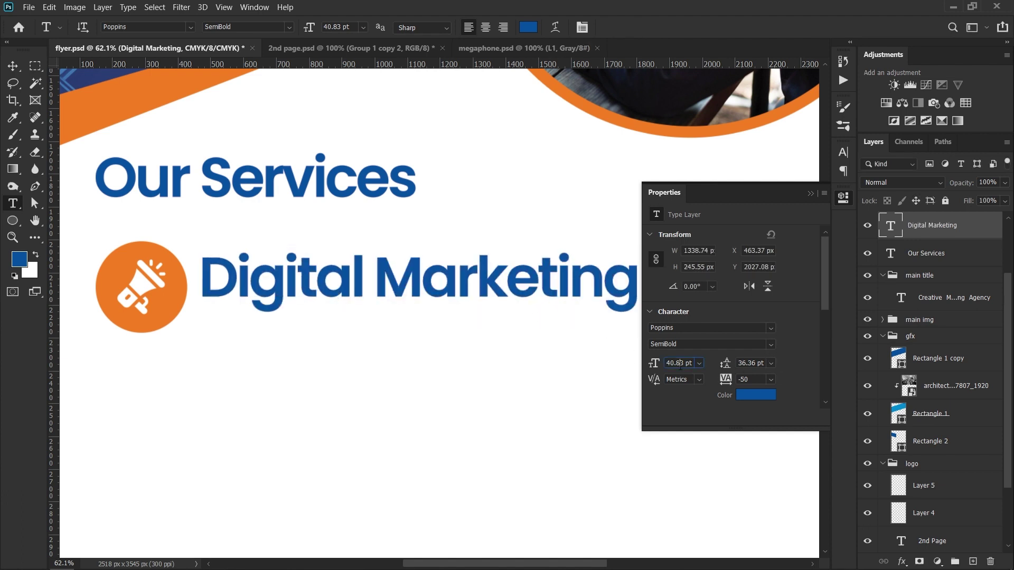
# - Set the font size of the "Digital Marketing" title to 24 pt
pyautogui.write('300')
pyautogui.press('Return')
pyautogui.press('Return')
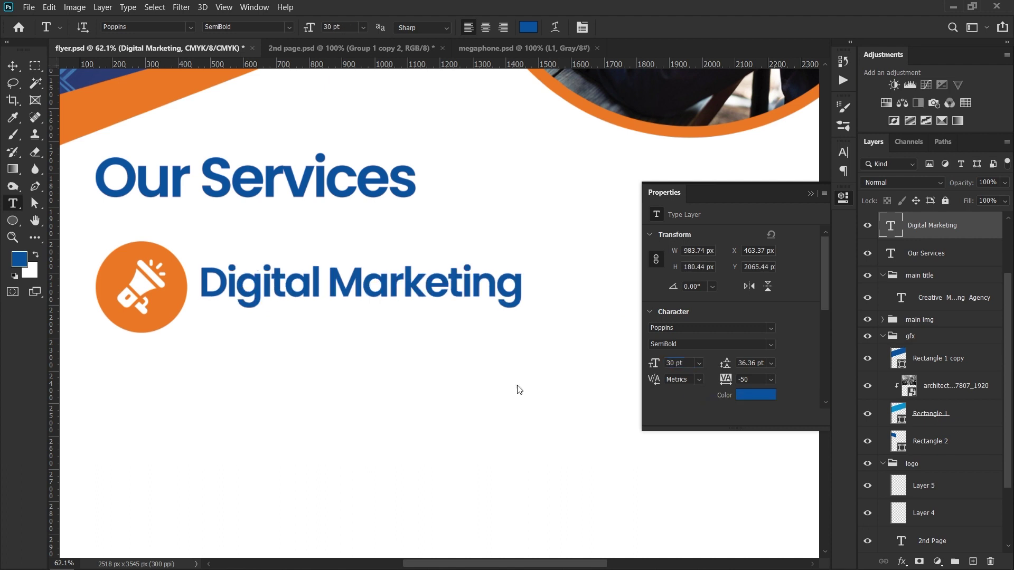
pyautogui.click(699, 363)
pyautogui.click(686, 484)
pyautogui.click(685, 485)
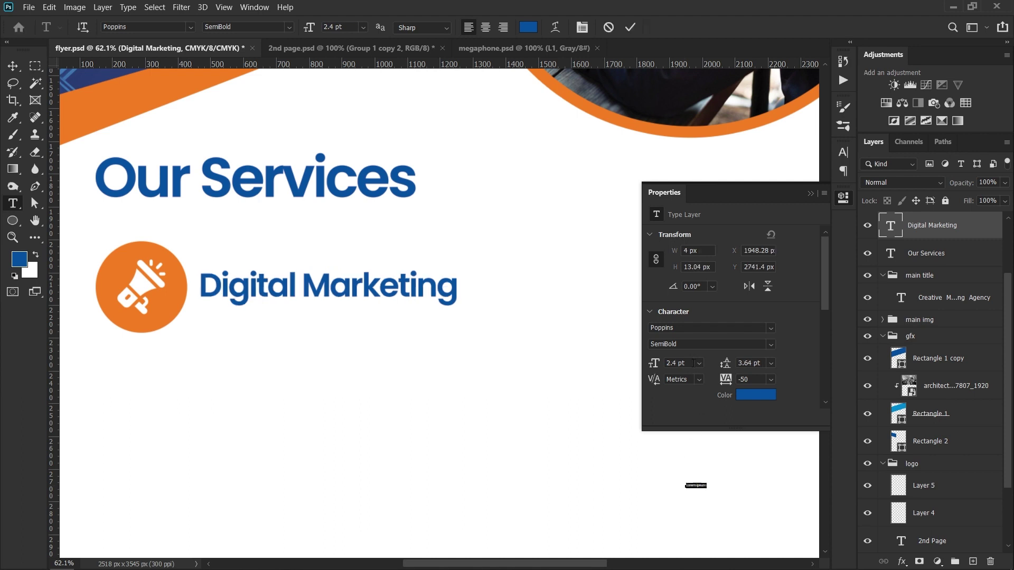
pyautogui.press('Escape')
# - Set the "Digital Marketing" title's tracking to -25 and align it beside the upper part of the circle
pyautogui.press('v')
pyautogui.click(771, 380)
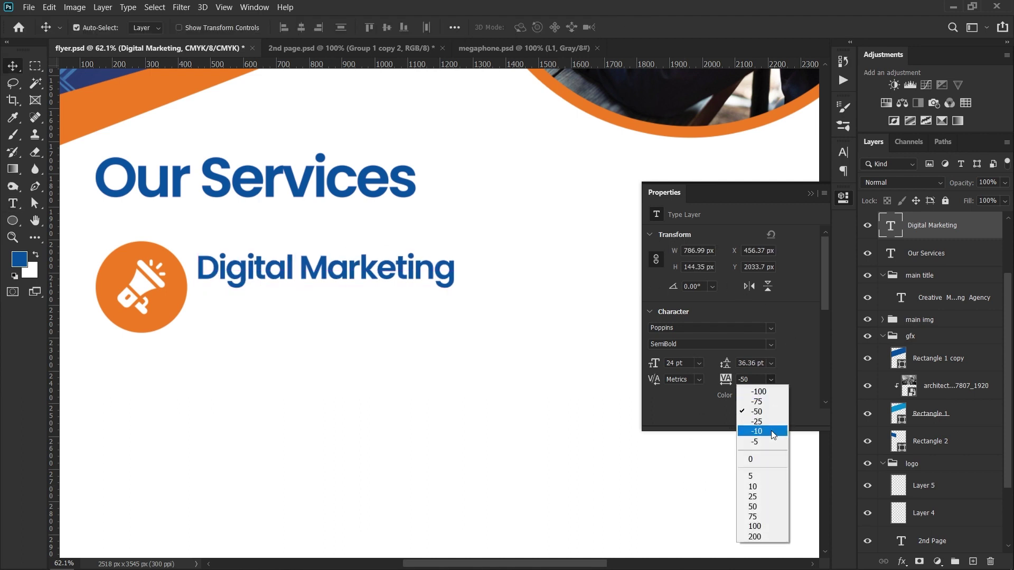
pyautogui.click(763, 462)
pyautogui.moveTo(271, 274); pyautogui.dragTo(274, 272)
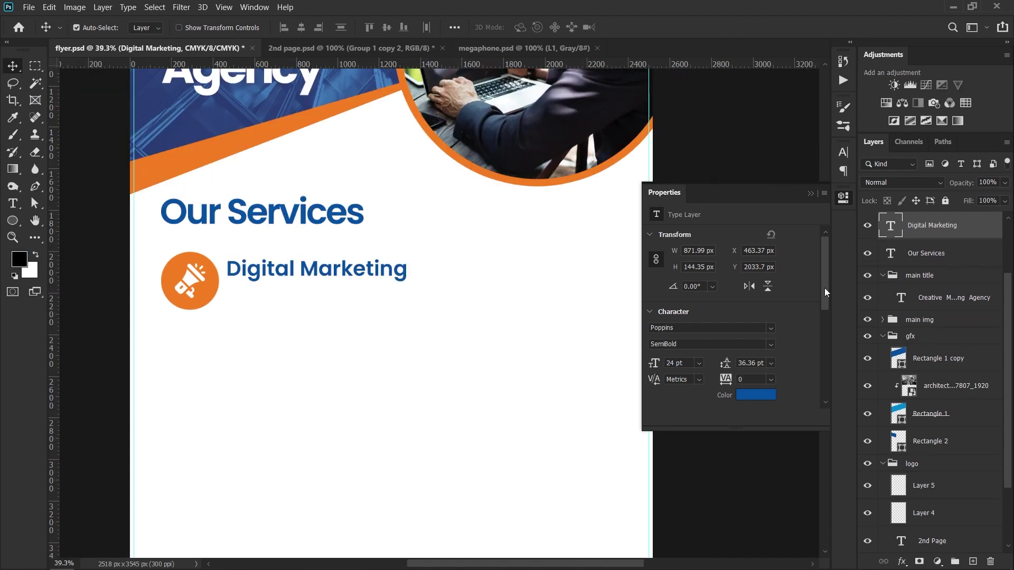
pyautogui.click(770, 379)
pyautogui.click(775, 421)
# - Recolor the "Digital Marketing" title black and shift it slightly away from the circle
pyautogui.moveTo(287, 268); pyautogui.dragTo(330, 287)
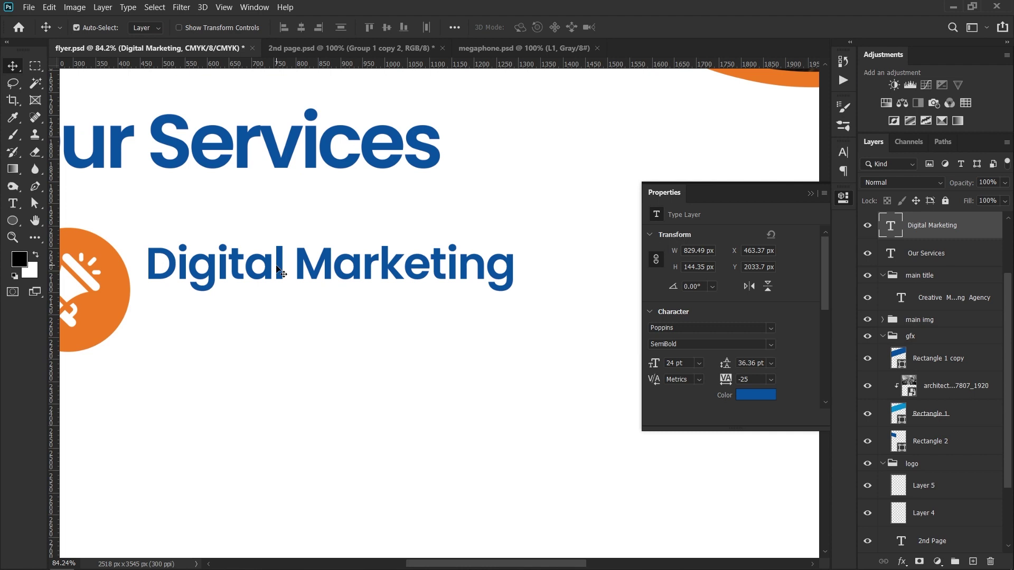
pyautogui.hotkey('alt', 'BackSpace')
pyautogui.moveTo(286, 271); pyautogui.dragTo(296, 286)
pyautogui.moveTo(182, 284); pyautogui.dragTo(188, 283)
# - Add a Lorem ipsum paragraph text box about 1109 px wide and 104 px high below "Digital Marketing", with 7 pt text
pyautogui.click(13, 203)
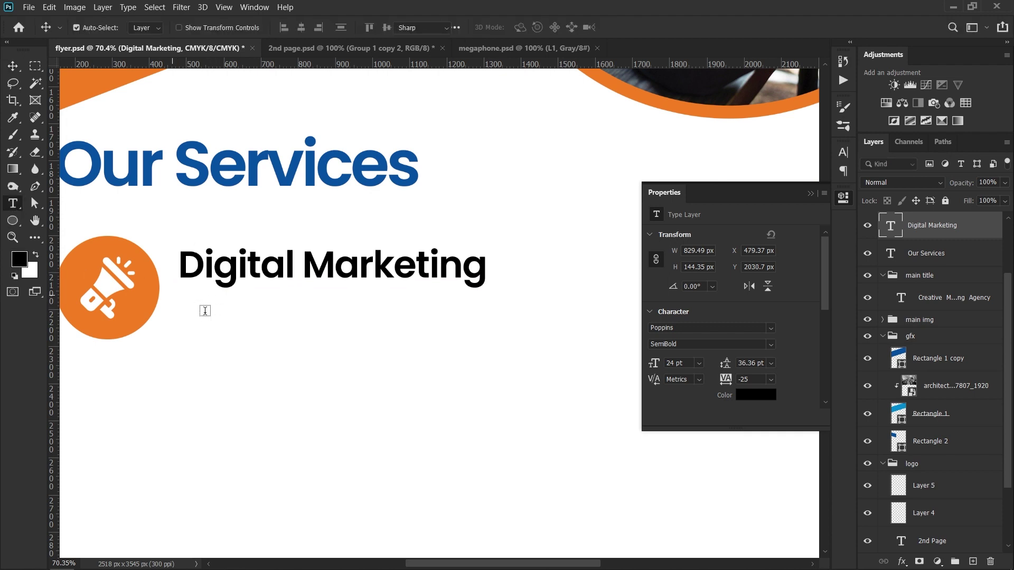
pyautogui.moveTo(181, 319); pyautogui.dragTo(592, 358)
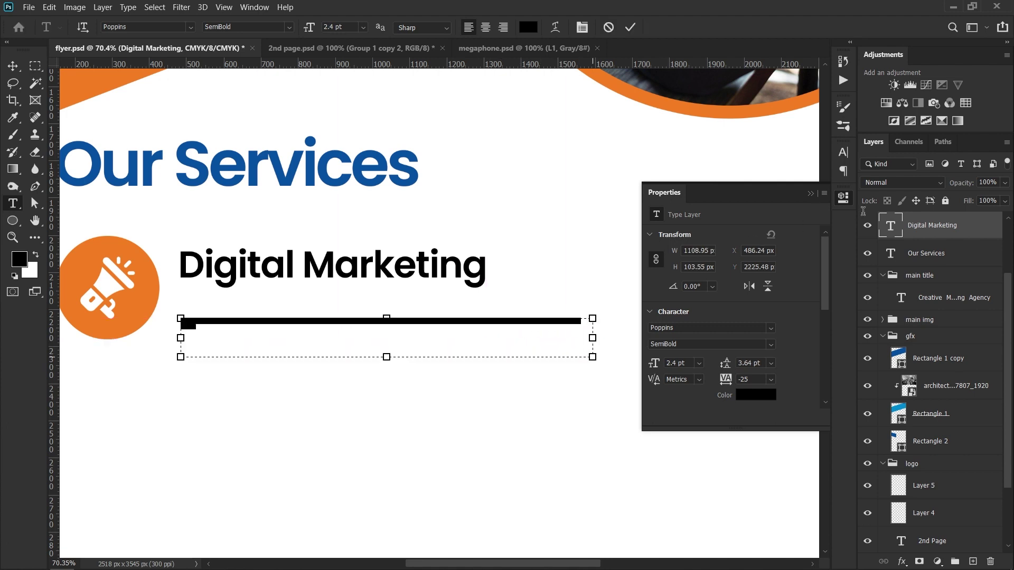
pyautogui.click(844, 197)
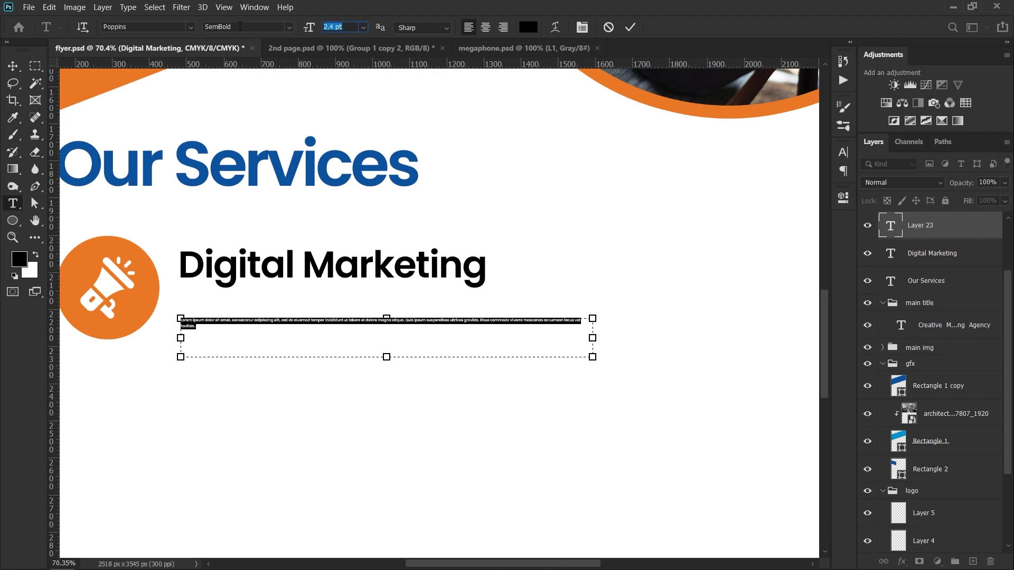
pyautogui.write('12')
pyautogui.press('Return')
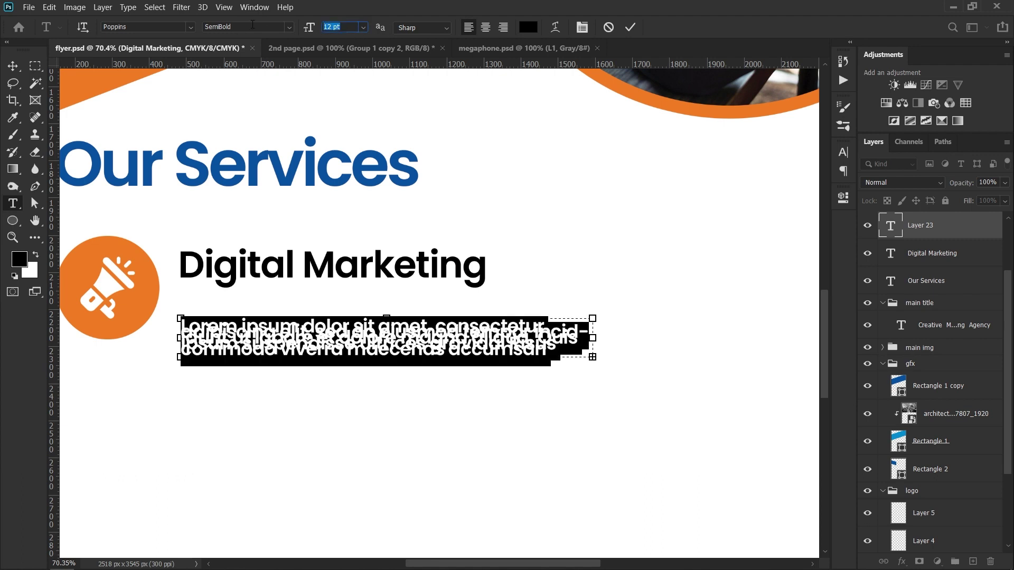
pyautogui.press('Return')
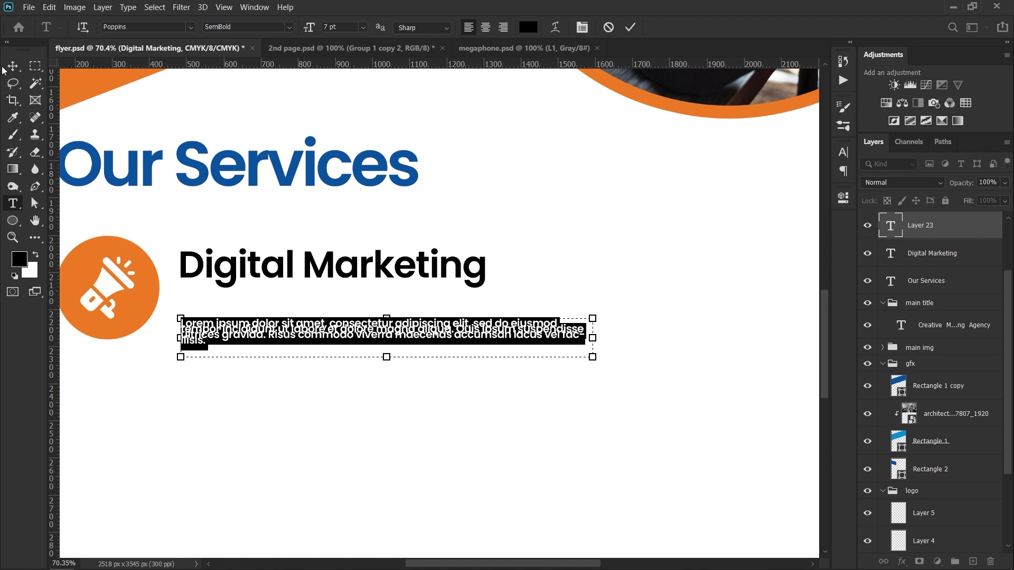
pyautogui.press('Escape')
# - Set the Lorem ipsum paragraph's font style to Regular and its color to gray 606060
pyautogui.click(843, 153)
pyautogui.click(819, 172)
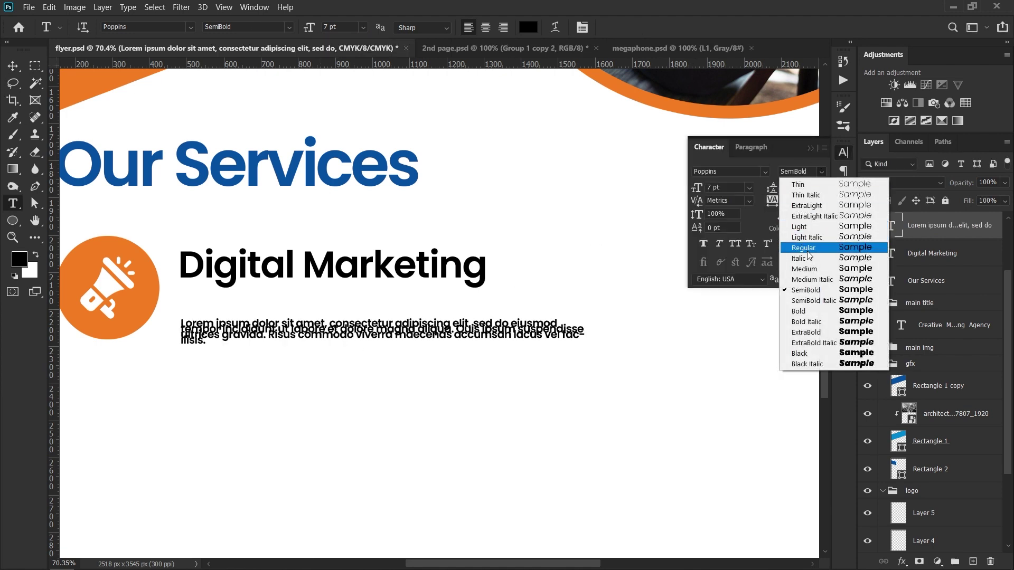
pyautogui.click(809, 255)
pyautogui.click(809, 228)
pyautogui.moveTo(729, 207); pyautogui.dragTo(490, 271)
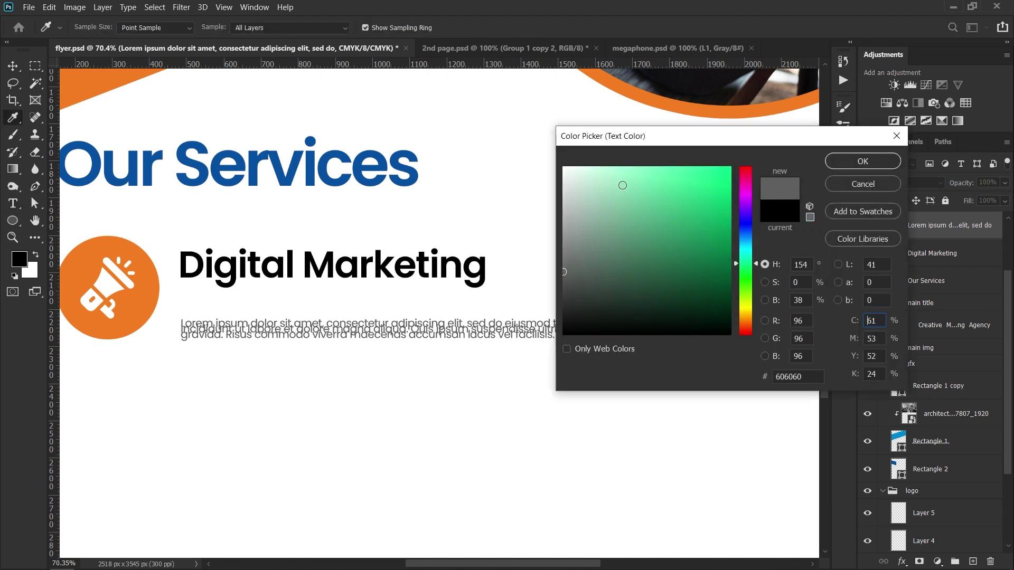
pyautogui.click(861, 161)
# - Set the paragraph's leading to Auto and delete all text after "magna aliqua."
pyautogui.click(821, 187)
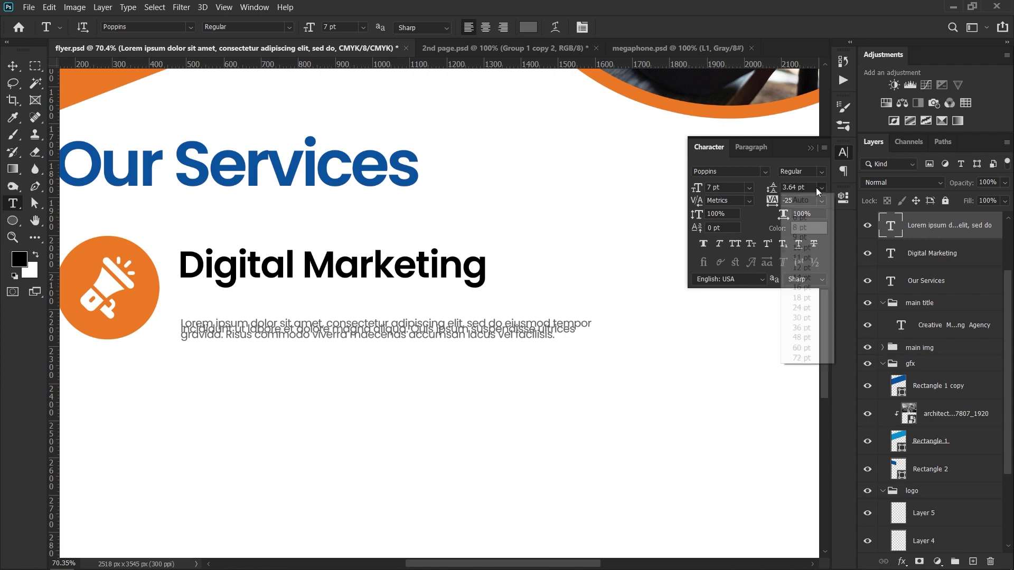
pyautogui.click(809, 200)
pyautogui.moveTo(422, 338); pyautogui.dragTo(623, 358)
pyautogui.press('BackSpace')
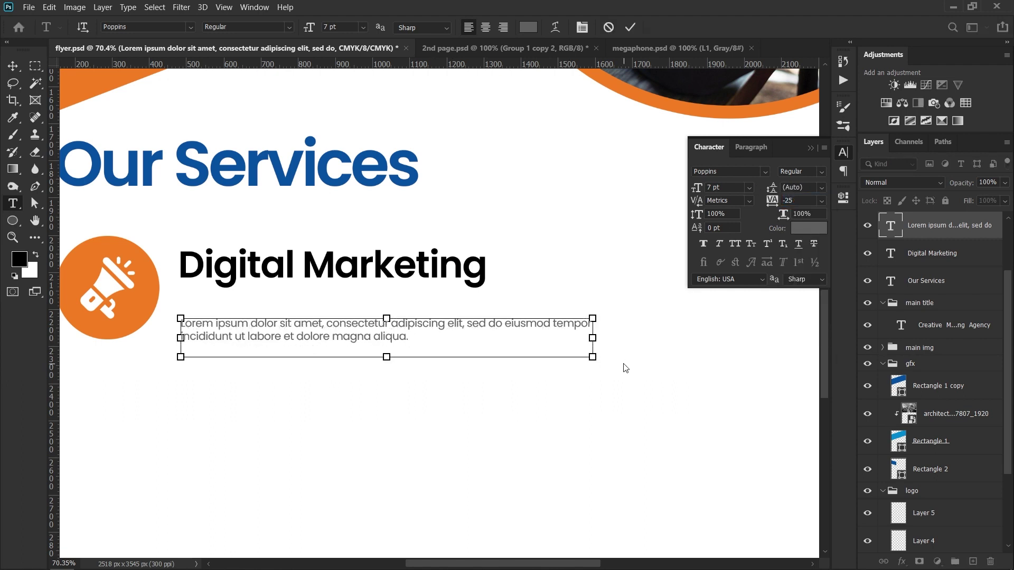
pyautogui.click(625, 369)
# - Move the paragraph up closer to the "Digital Marketing" title and set its font style to Light with tracking 0
pyautogui.press('v')
pyautogui.moveTo(271, 337); pyautogui.dragTo(271, 319)
pyautogui.click(821, 172)
pyautogui.click(798, 225)
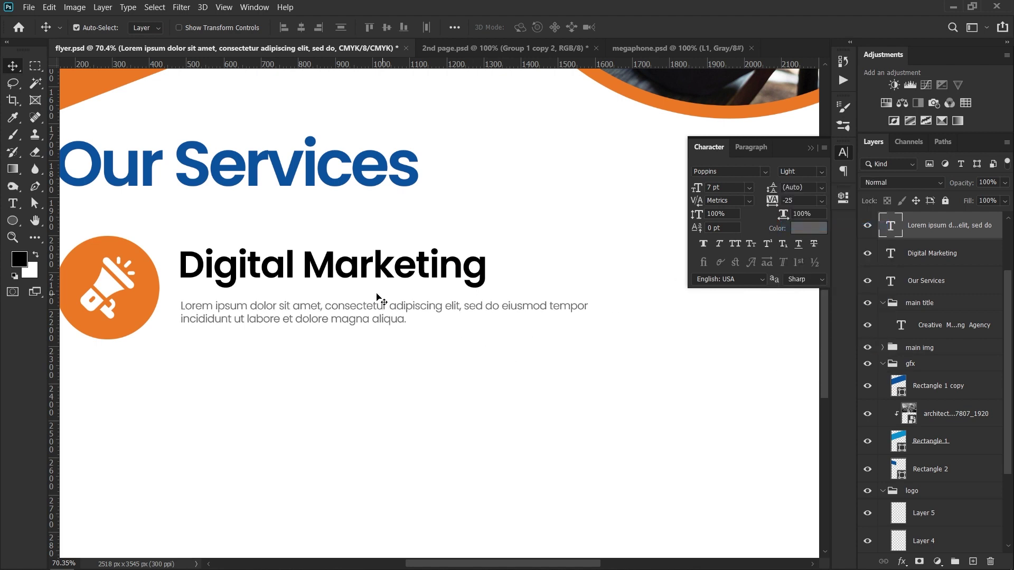
pyautogui.click(821, 200)
pyautogui.click(806, 281)
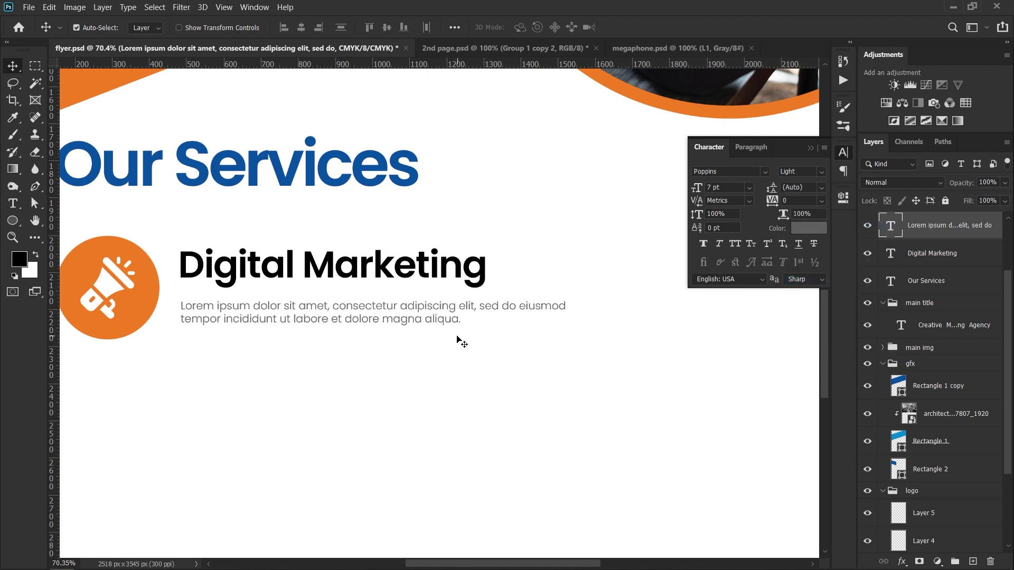
# - Set the font size of the description paragraph under "Digital Marketing" to 9 pt
pyautogui.scroll(-3, 363, 284)
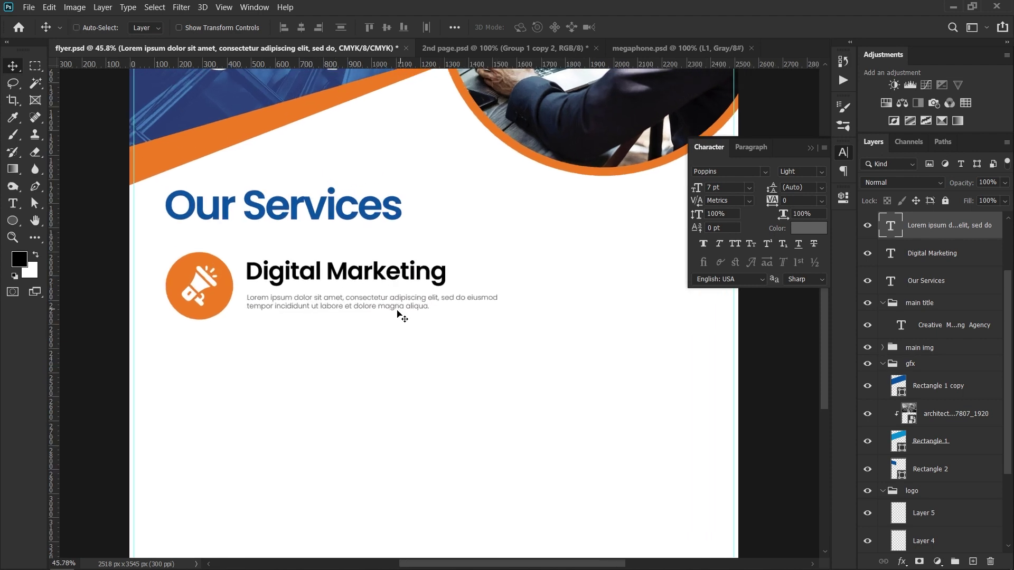
pyautogui.moveTo(731, 188); pyautogui.dragTo(637, 191)
pyautogui.write('9')
pyautogui.press('Return')
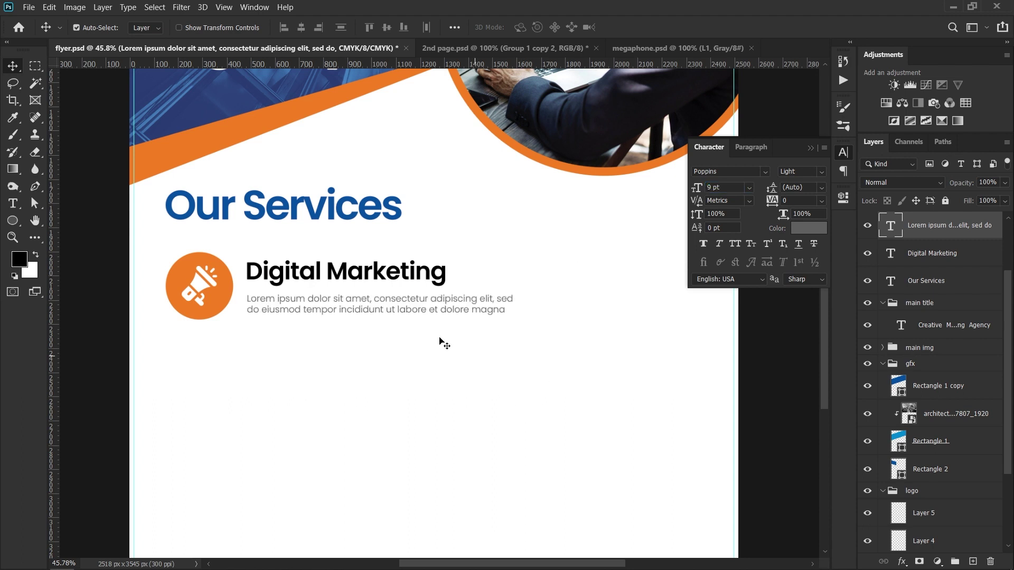
pyautogui.press('t')
pyautogui.click(477, 305)
pyautogui.moveTo(525, 307)
pyautogui.mouseDown()
pyautogui.moveTo(539, 307)
pyautogui.moveTo(525, 307)
pyautogui.mouseUp()
pyautogui.hotkey('ctrl', 'Return')
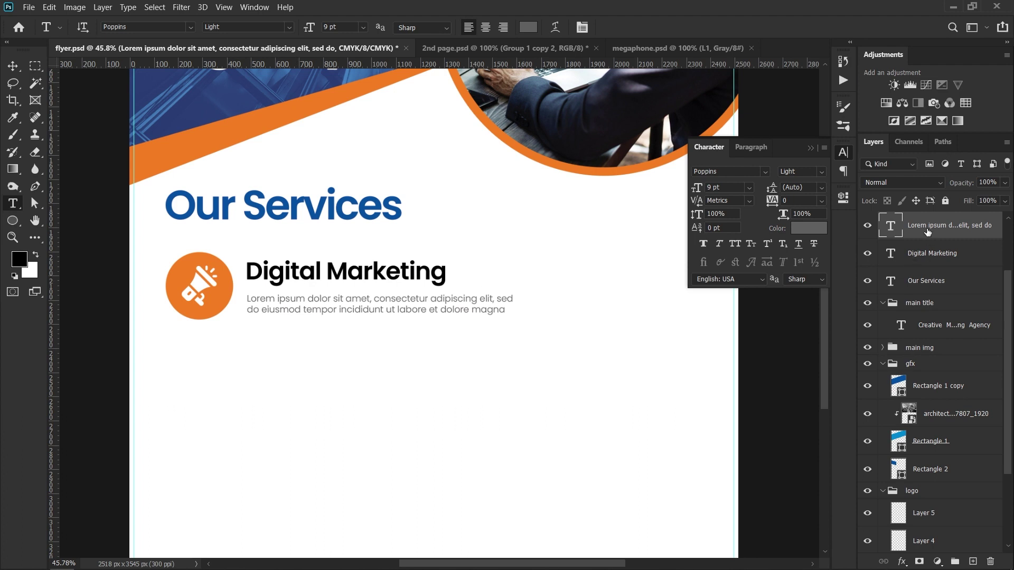
# - Group the layers of the megaphone icon, its orange circle, the "Digital Marketing" title and the Lorem ipsum description
pyautogui.keyDown('shift'); pyautogui.click(929, 254); pyautogui.keyUp('shift')
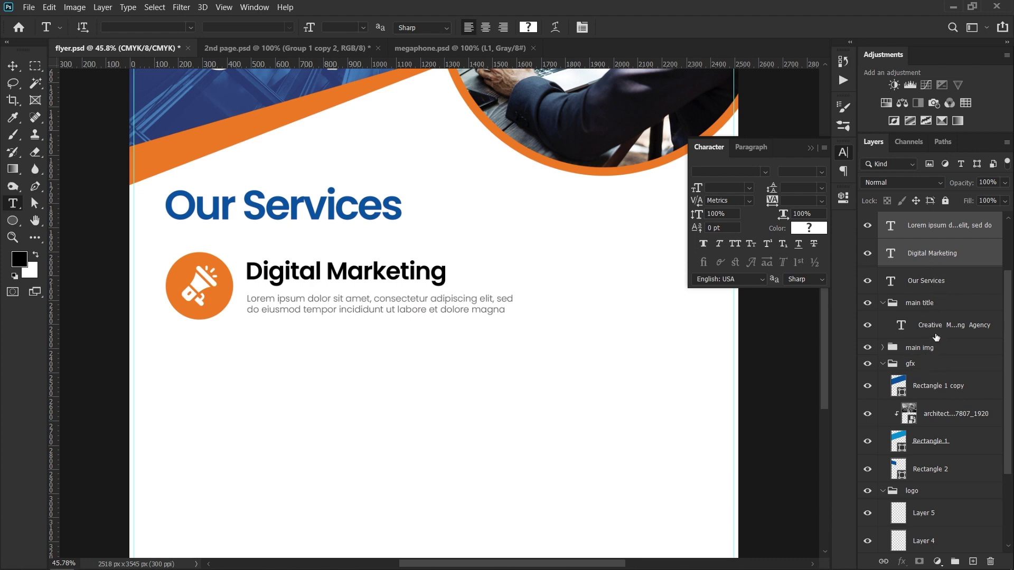
pyautogui.scroll(2, 935, 306)
pyautogui.keyDown('shift'); pyautogui.click(922, 276); pyautogui.keyUp('shift')
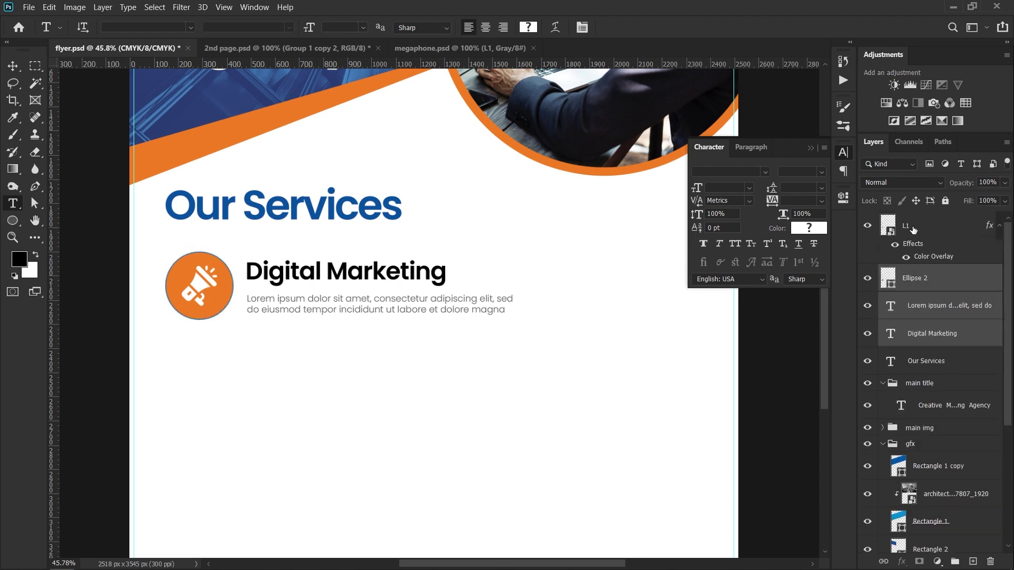
pyautogui.keyDown('shift'); pyautogui.click(934, 227); pyautogui.keyUp('shift')
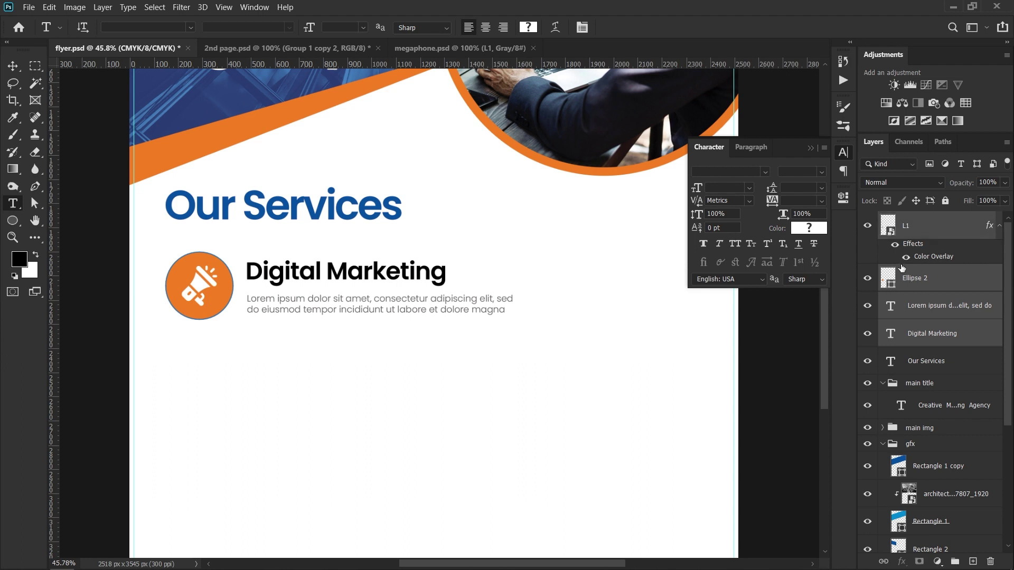
pyautogui.hotkey('ctrl', 'g')
# - Rename the new layer group "service" and save the flyer
pyautogui.doubleClick(913, 221)
pyautogui.write('ser')
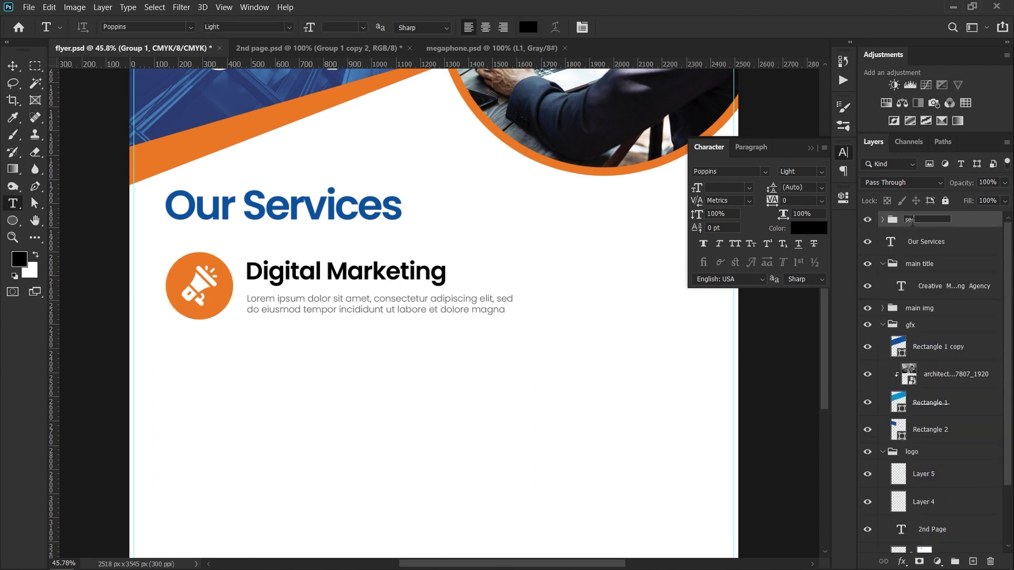
pyautogui.write('vice')
pyautogui.press('Return')
pyautogui.hotkey('ctrl', 's')
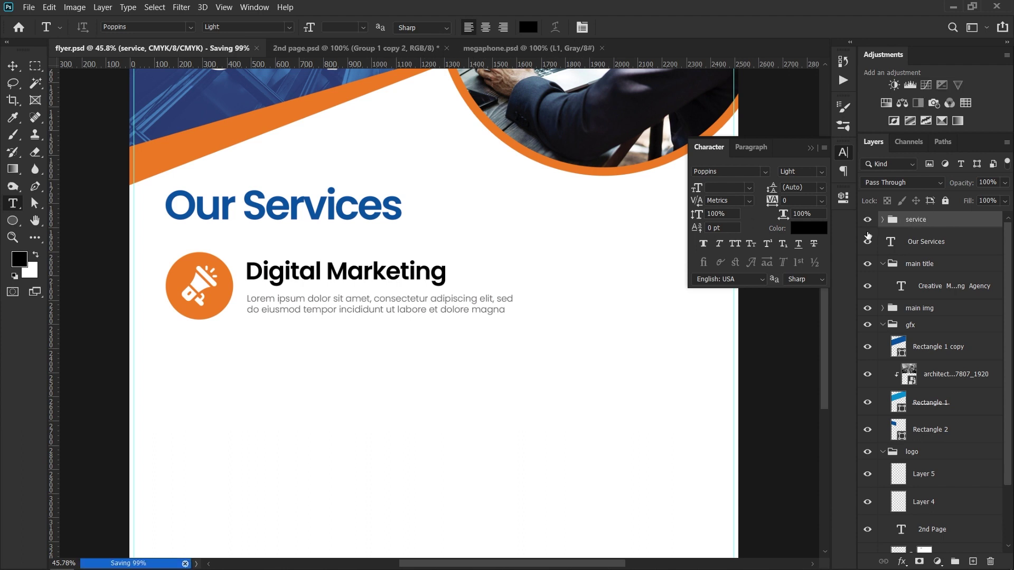
# - Duplicate the "service" group twice within flyer.psd, keeping the names "service copy" and "service copy 2"
pyautogui.moveTo(363, 255); pyautogui.dragTo(326, 202)
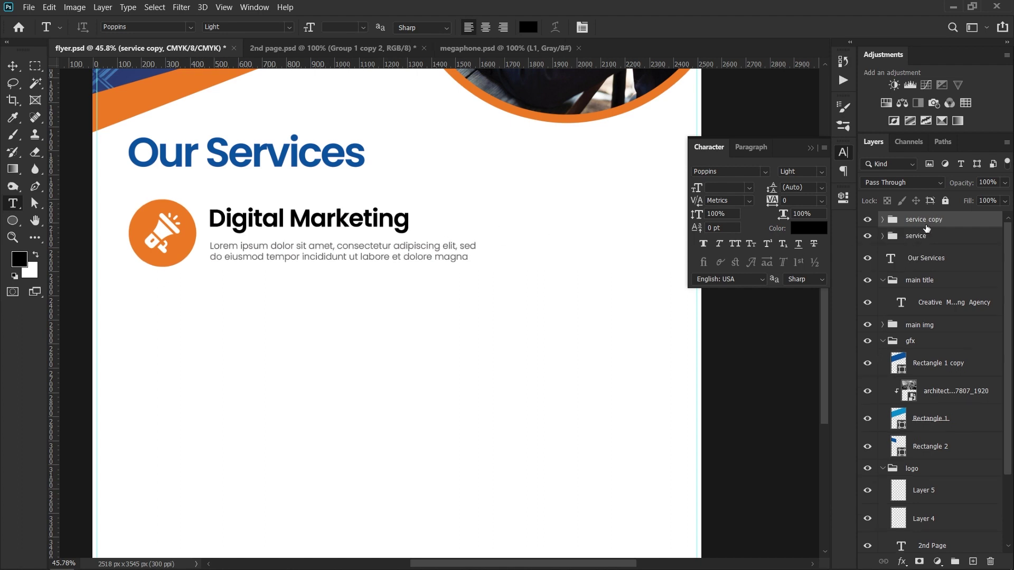
pyautogui.rightClick(919, 224)
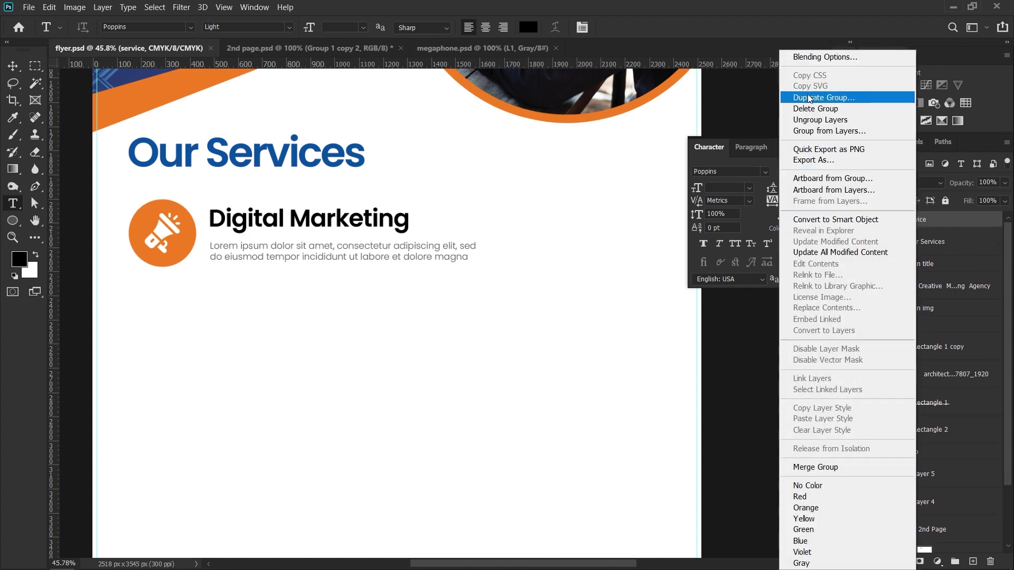
pyautogui.click(824, 97)
pyautogui.click(612, 157)
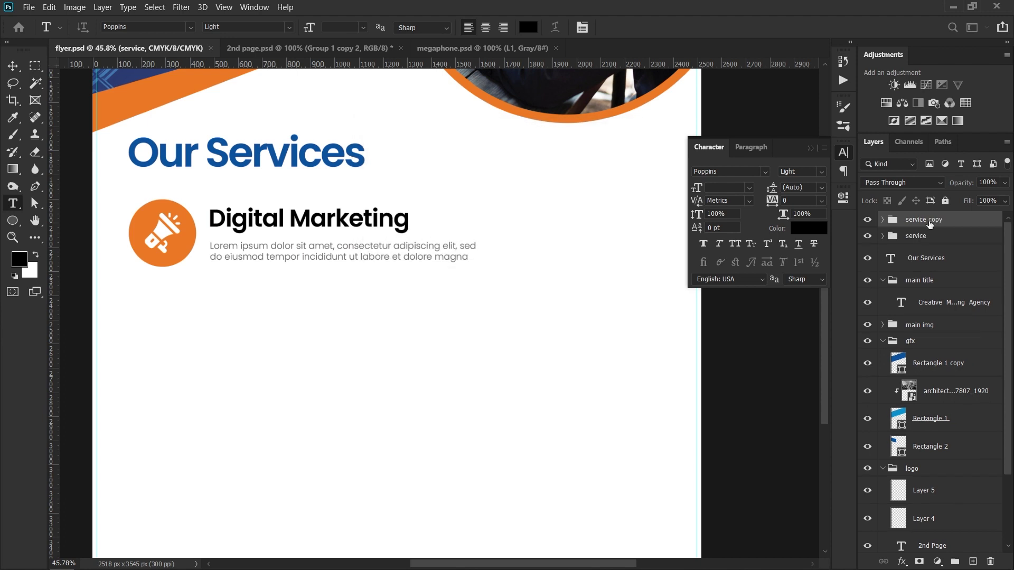
pyautogui.rightClick(932, 219)
pyautogui.click(834, 97)
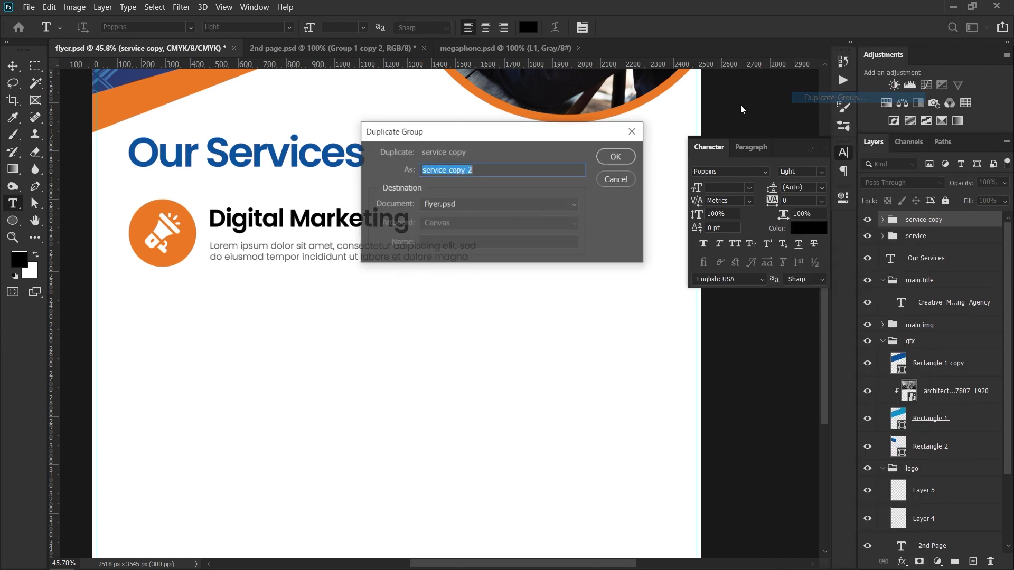
pyautogui.click(602, 162)
# - Set the Move tool to auto-select groups and move the "service copy 2" group straight down to the third service position
pyautogui.click(13, 66)
pyautogui.click(144, 28)
pyautogui.click(138, 39)
pyautogui.moveTo(174, 251); pyautogui.dragTo(175, 402)
pyautogui.scroll(-2, 353, 235)
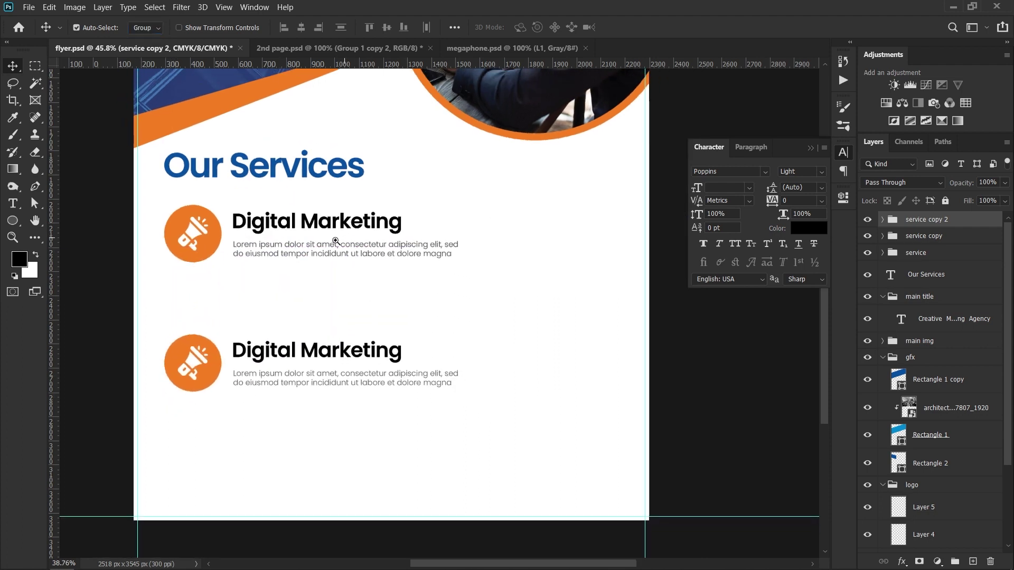
pyautogui.moveTo(204, 361); pyautogui.dragTo(186, 405)
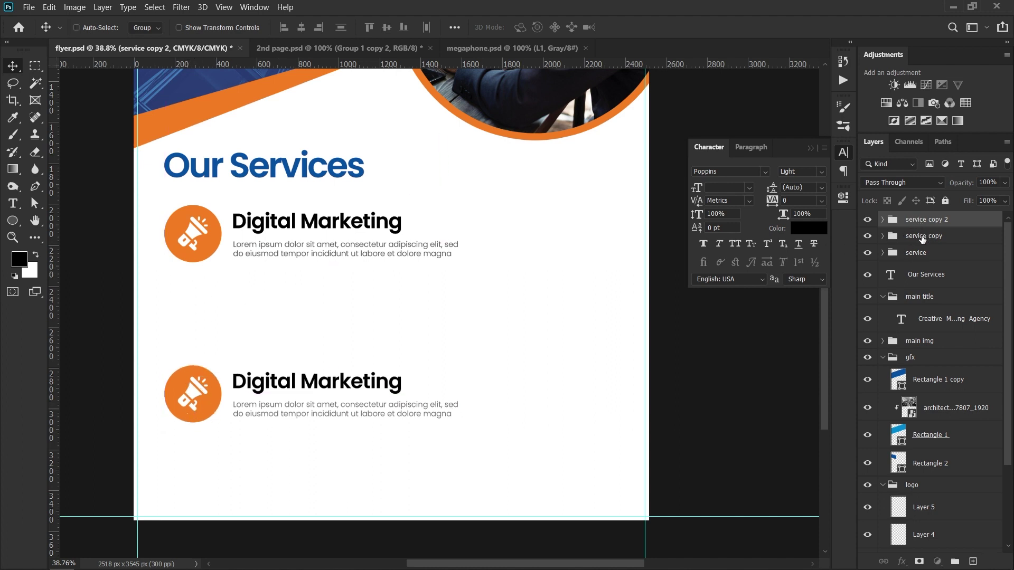
# - Distribute the "service", "service copy" and "service copy 2" groups evenly in the vertical direction
pyautogui.keyDown('shift'); pyautogui.click(922, 239); pyautogui.keyUp('shift')
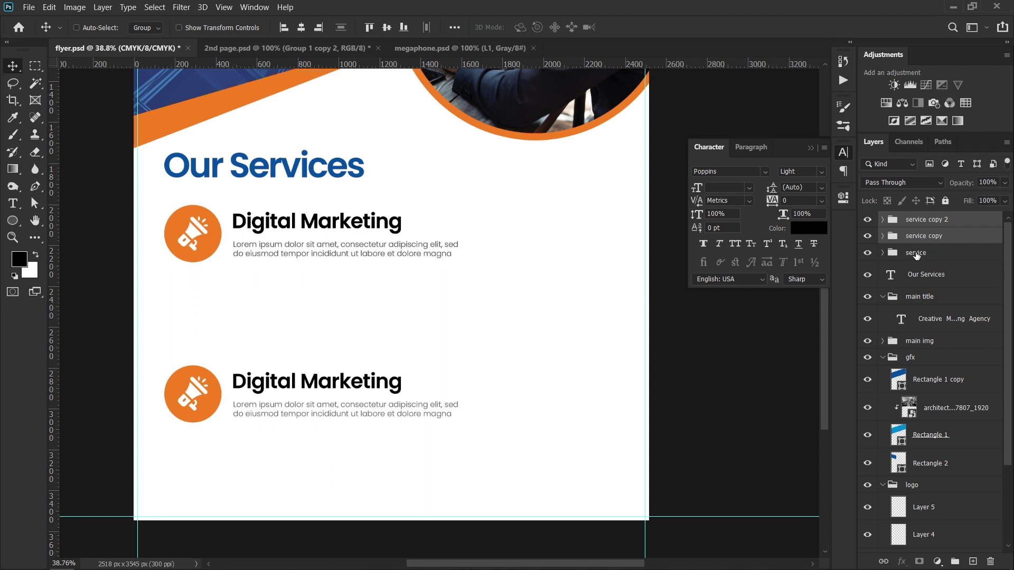
pyautogui.keyDown('shift'); pyautogui.click(917, 255); pyautogui.keyUp('shift')
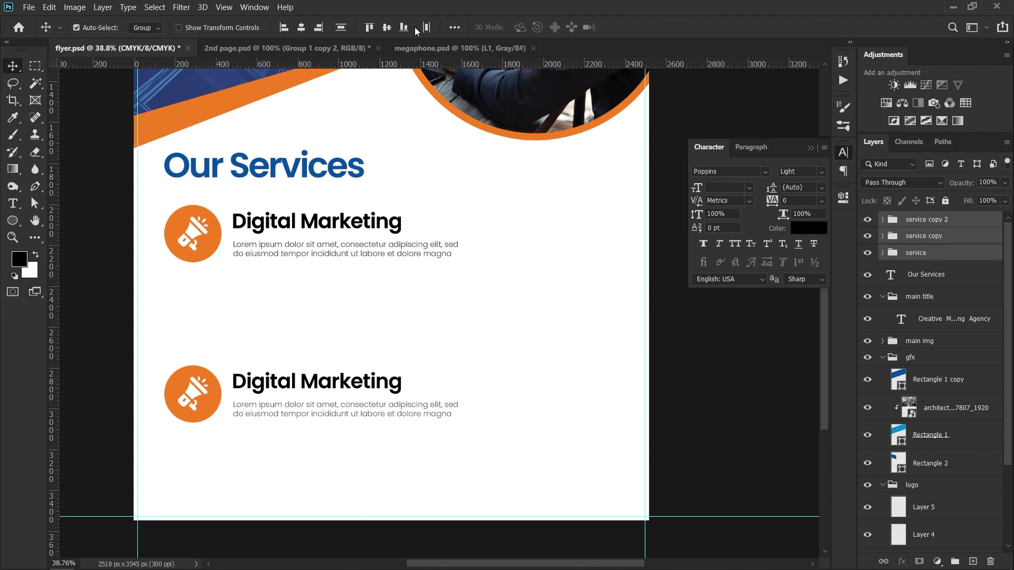
pyautogui.click(343, 30)
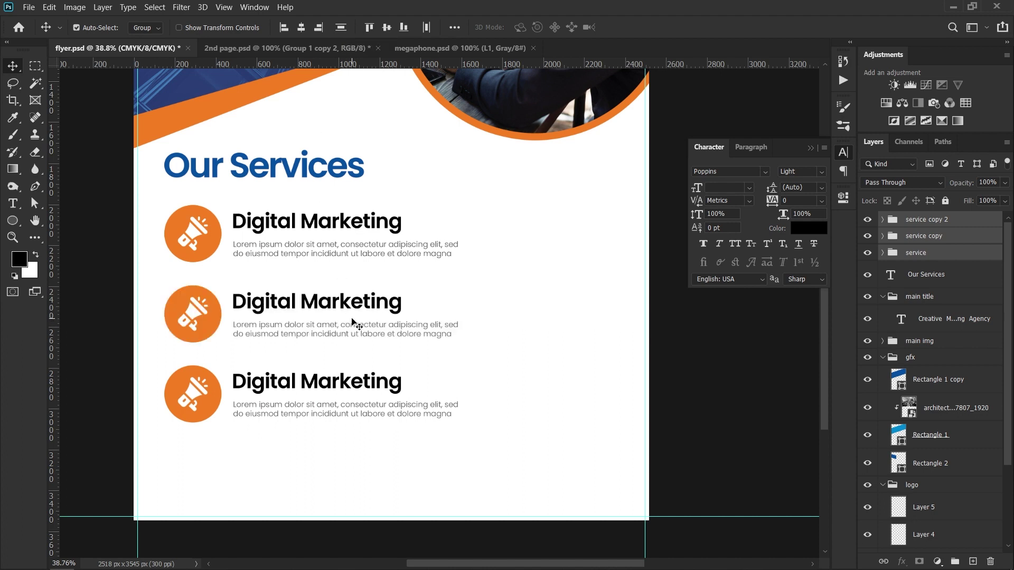
# - Replace the title text of the middle service entry with "Graphic Designing"
pyautogui.press('t')
pyautogui.click(314, 301)
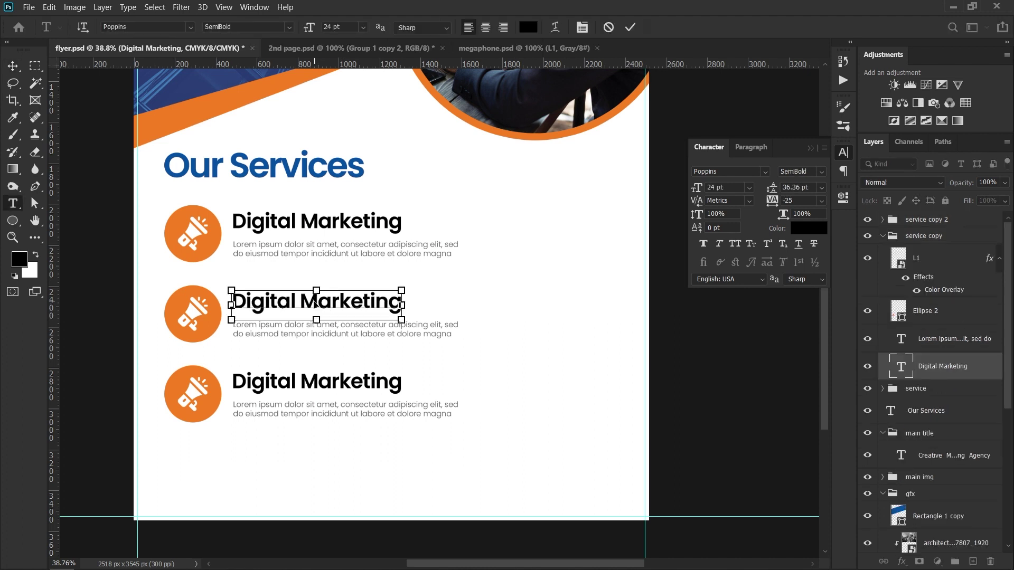
pyautogui.hotkey('ctrl', 'a')
pyautogui.write('Graphics')
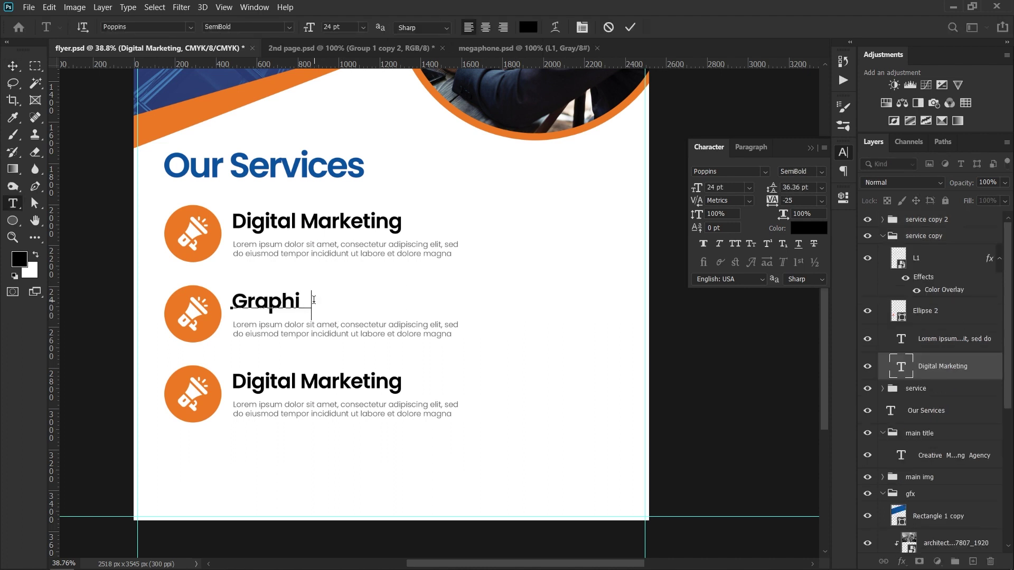
pyautogui.press('BackSpace')
pyautogui.write('Designing')
pyautogui.hotkey('ctrl', 'Return')
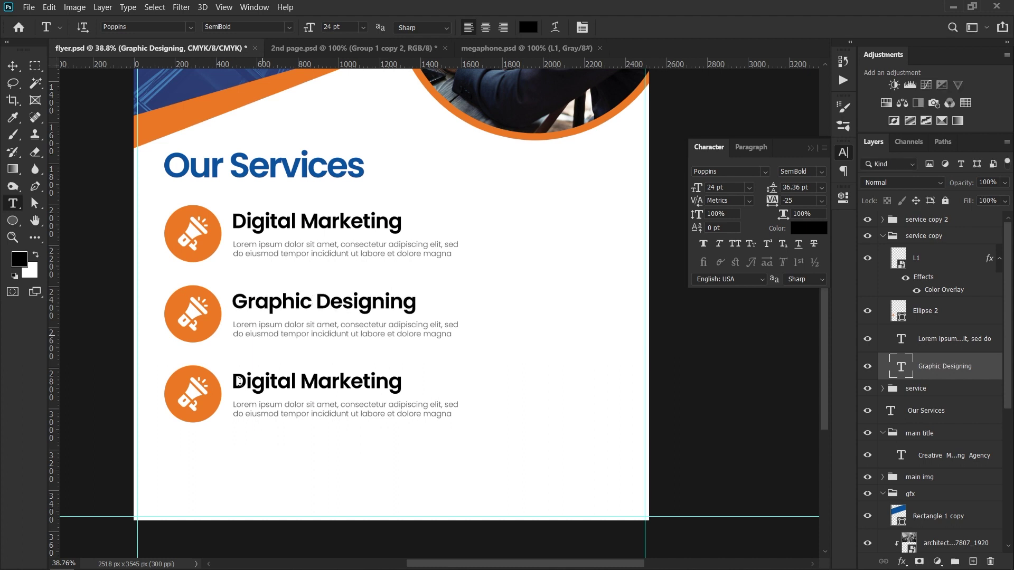
# - Replace the title text of the third service entry with "Web Development"
pyautogui.click(287, 379)
pyautogui.hotkey('ctrl', 'a')
pyautogui.click(287, 379)
pyautogui.write('Web D')
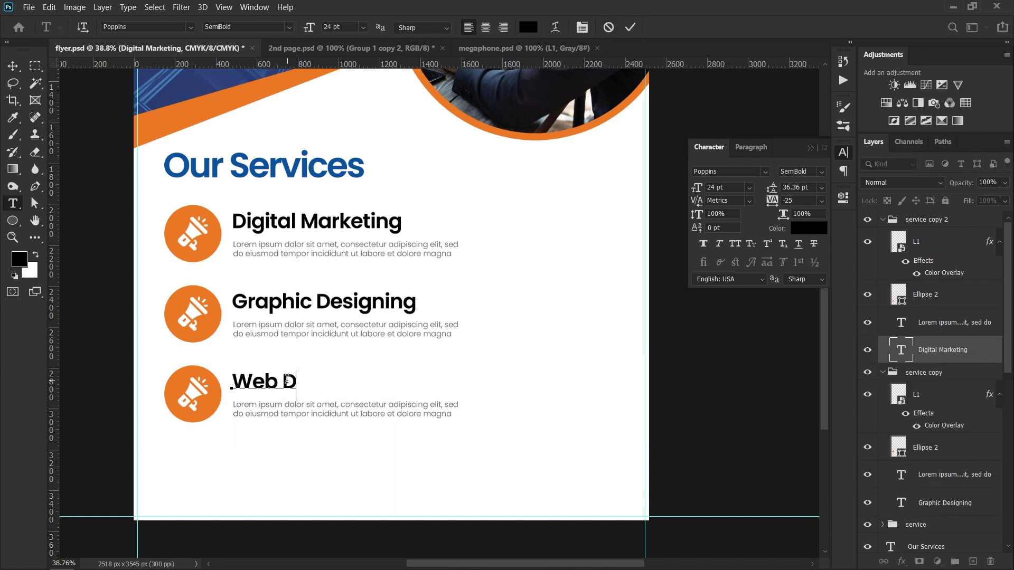
pyautogui.write('evelopment')
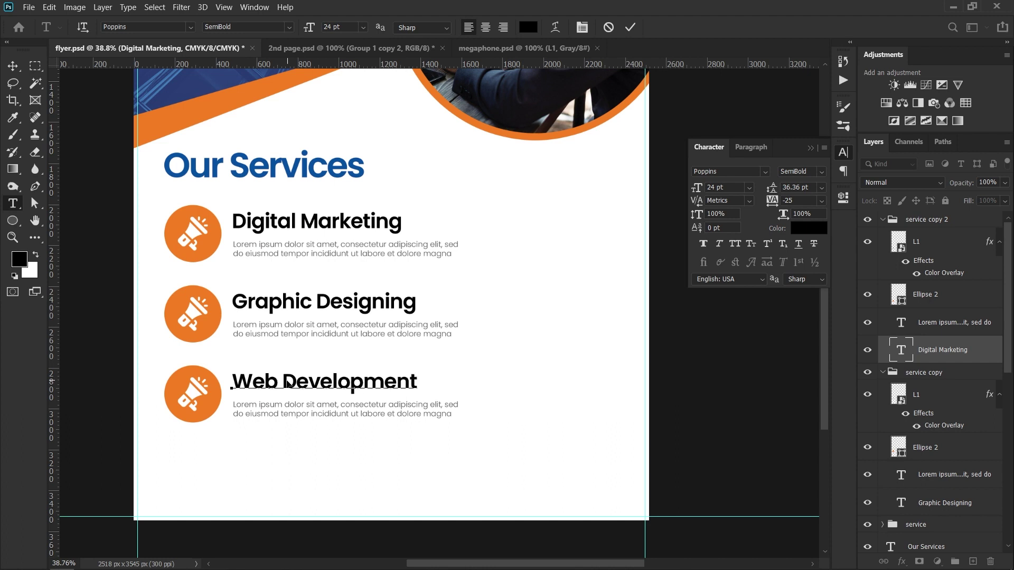
pyautogui.hotkey('ctrl', 'Return')
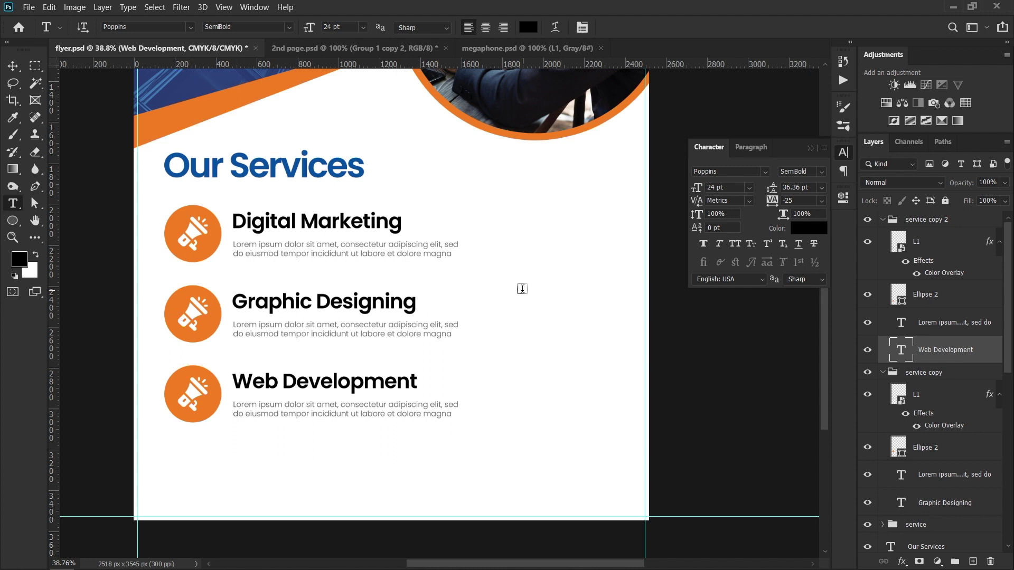
# - Draw a rounded rectangle about 677 × 1444 px with 10 px corners beside the services list and place it at about X 1736, Y 1773 px
pyautogui.moveTo(523, 288); pyautogui.dragTo(413, 288)
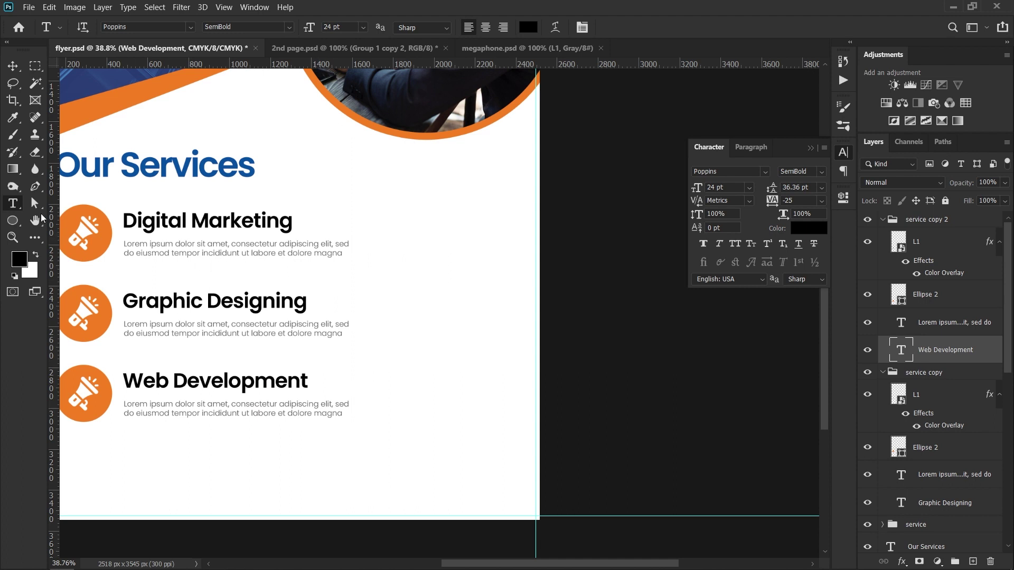
pyautogui.click(11, 222)
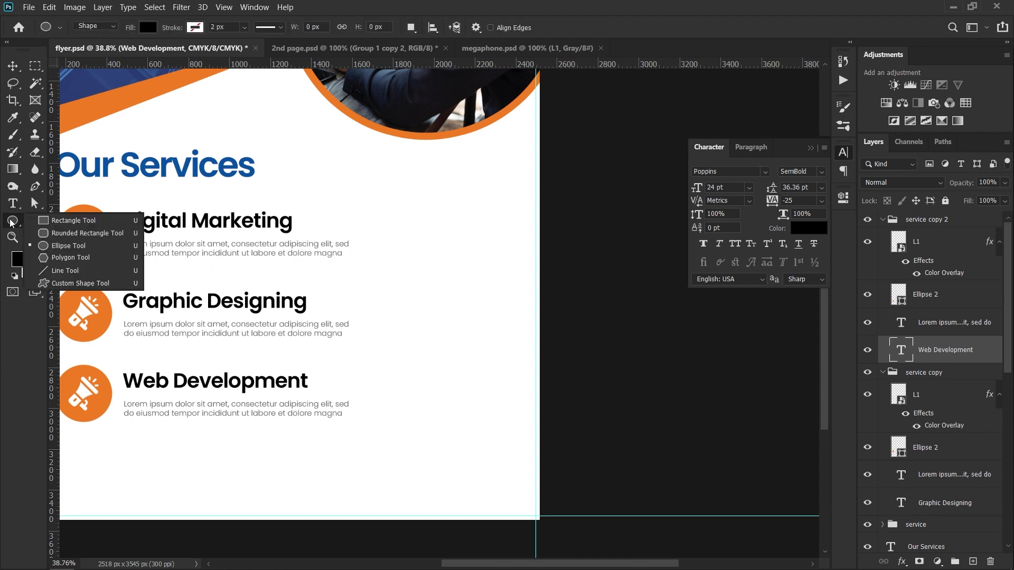
pyautogui.click(67, 234)
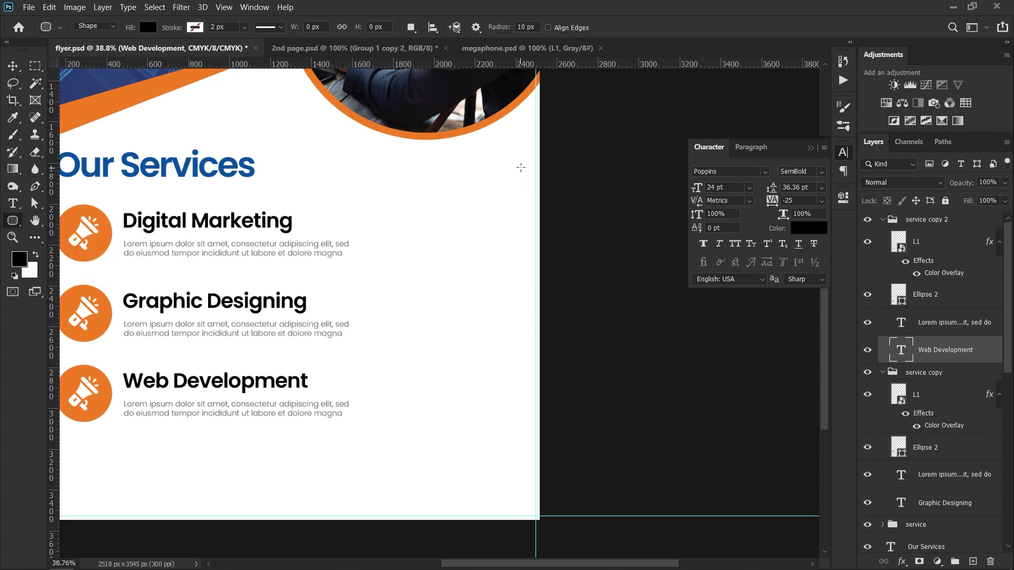
pyautogui.moveTo(520, 164); pyautogui.dragTo(380, 459)
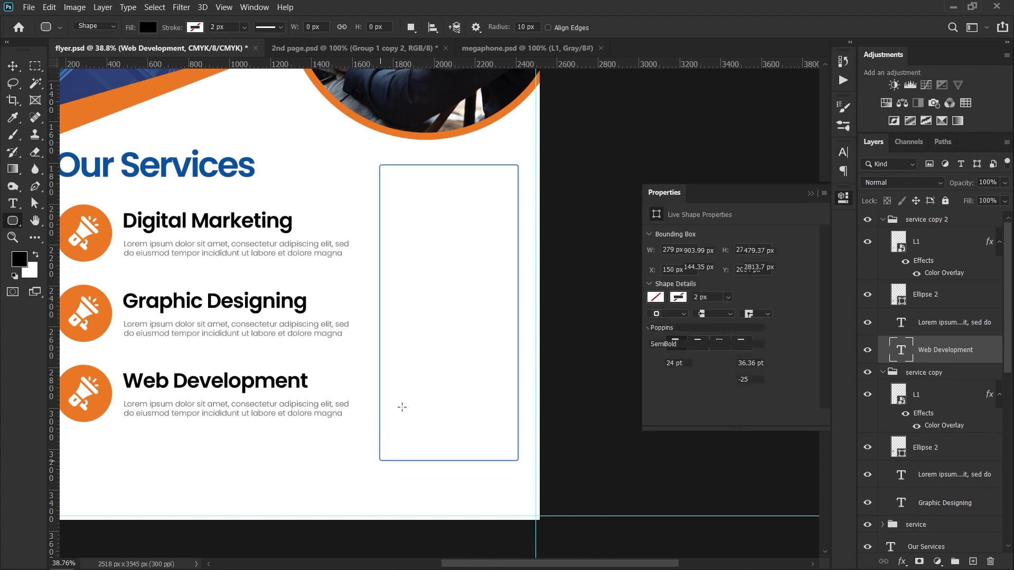
pyautogui.press('v')
pyautogui.moveTo(470, 189); pyautogui.dragTo(397, 197)
pyautogui.moveTo(478, 251); pyautogui.dragTo(511, 252)
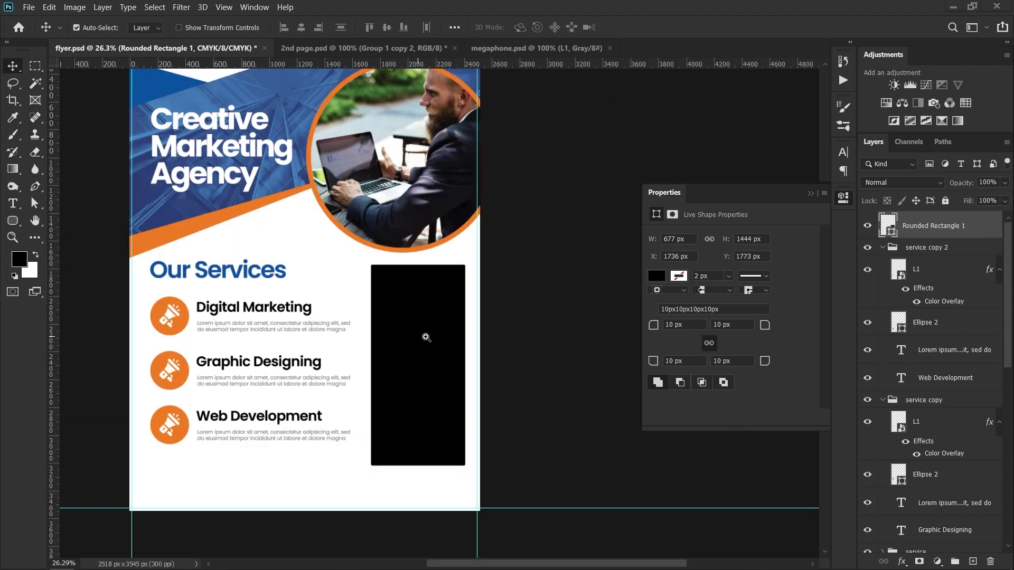
# - Widen the rounded rectangle on both sides to about 805 px with Free Transform
pyautogui.scroll(4, 448, 344)
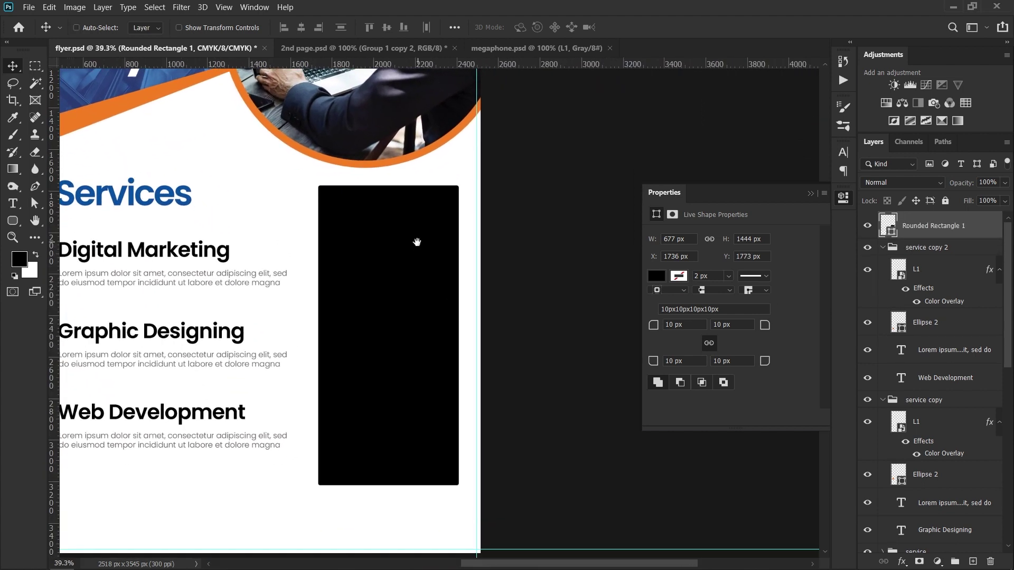
pyautogui.scroll(1, 424, 318)
pyautogui.hotkey('ctrl', 't')
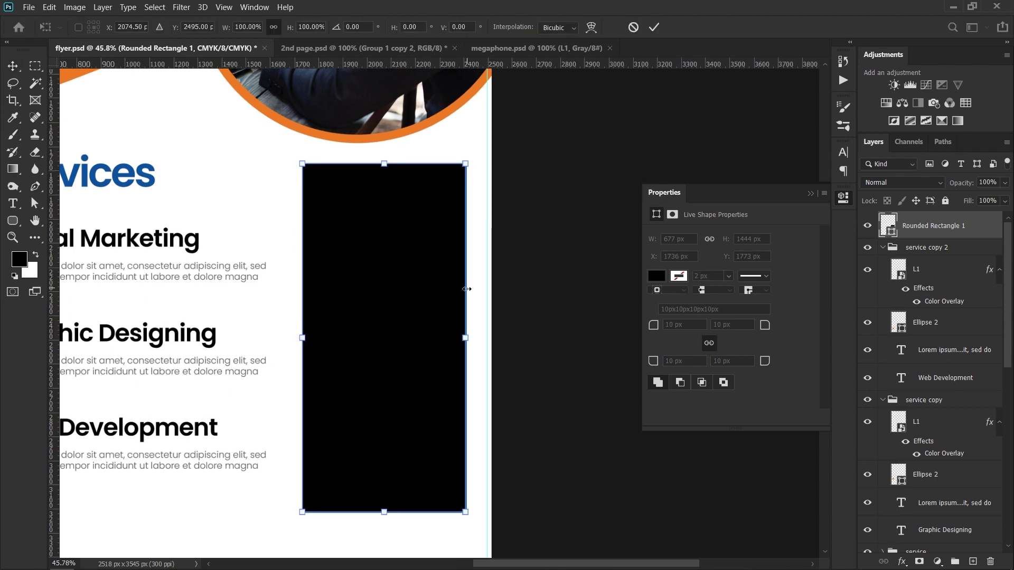
pyautogui.moveTo(467, 333); pyautogui.dragTo(472, 335)
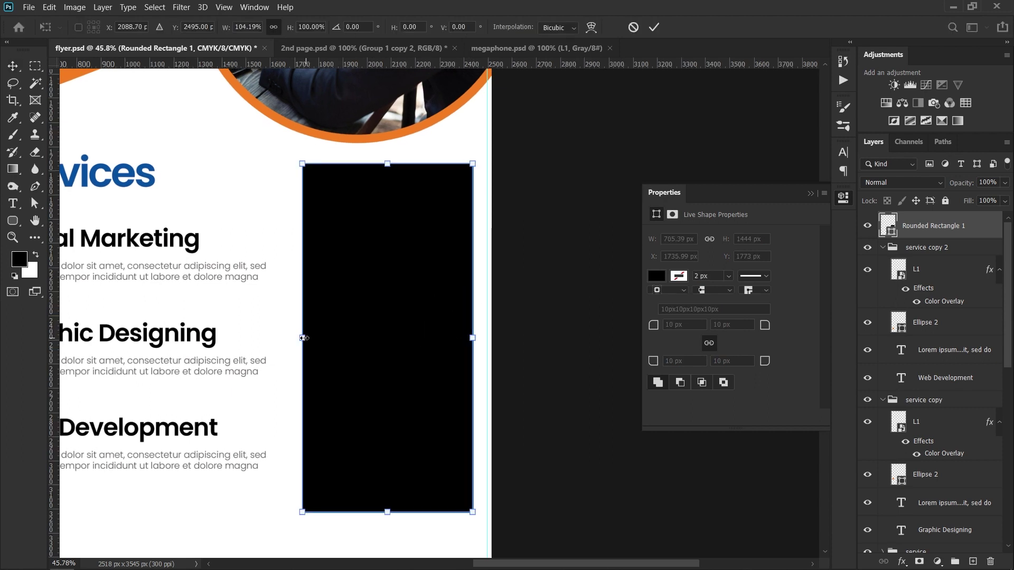
pyautogui.moveTo(302, 338); pyautogui.dragTo(280, 341)
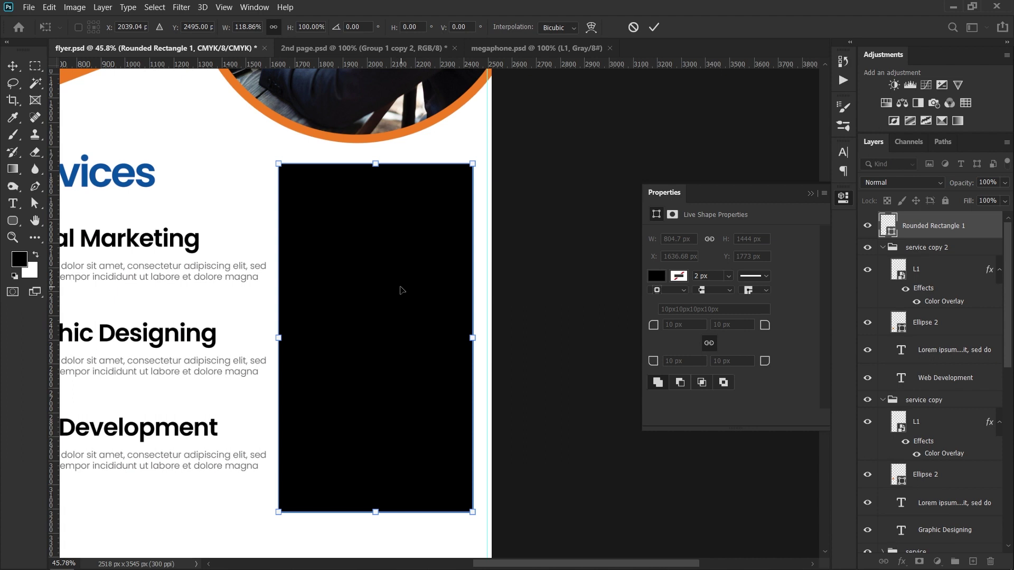
pyautogui.press('Return')
pyautogui.scroll(2, 275, 153)
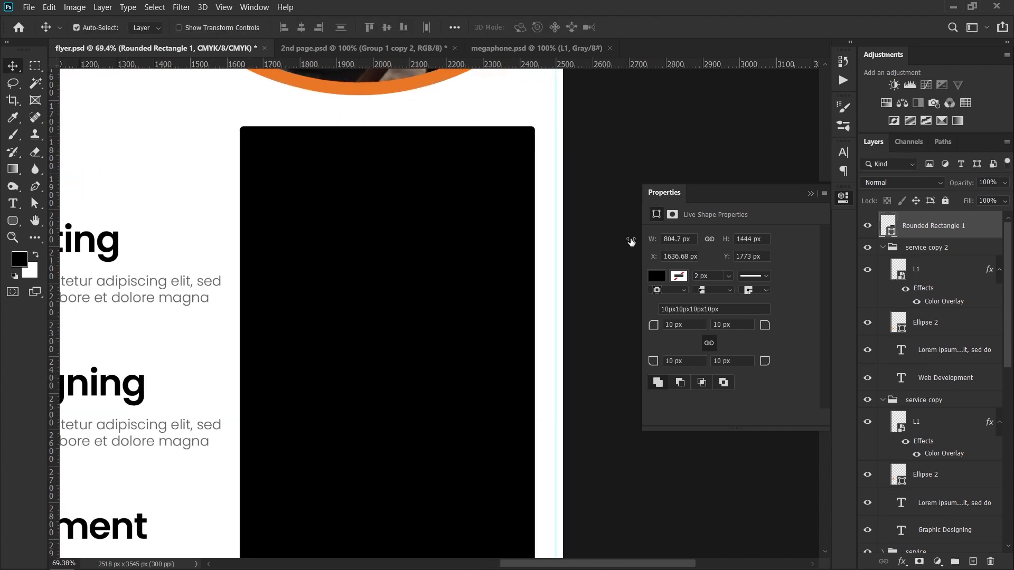
# - Change the rounded rectangle's fill color to the flyer's blue, #0450a0
pyautogui.scroll(-3, 328, 248)
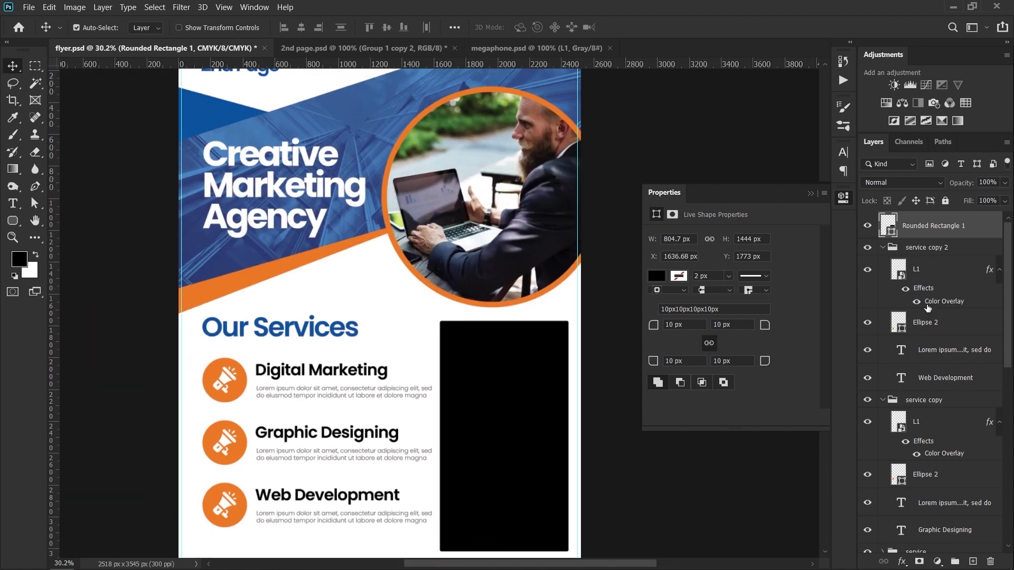
pyautogui.doubleClick(892, 229)
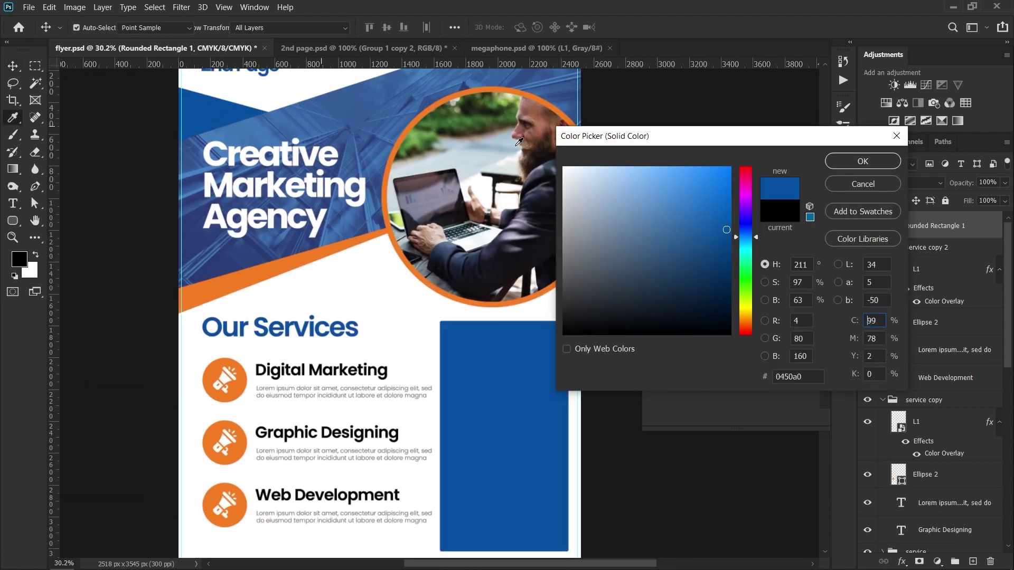
pyautogui.click(892, 166)
pyautogui.moveTo(398, 254); pyautogui.dragTo(330, 184)
pyautogui.hotkey('ctrl', '0')
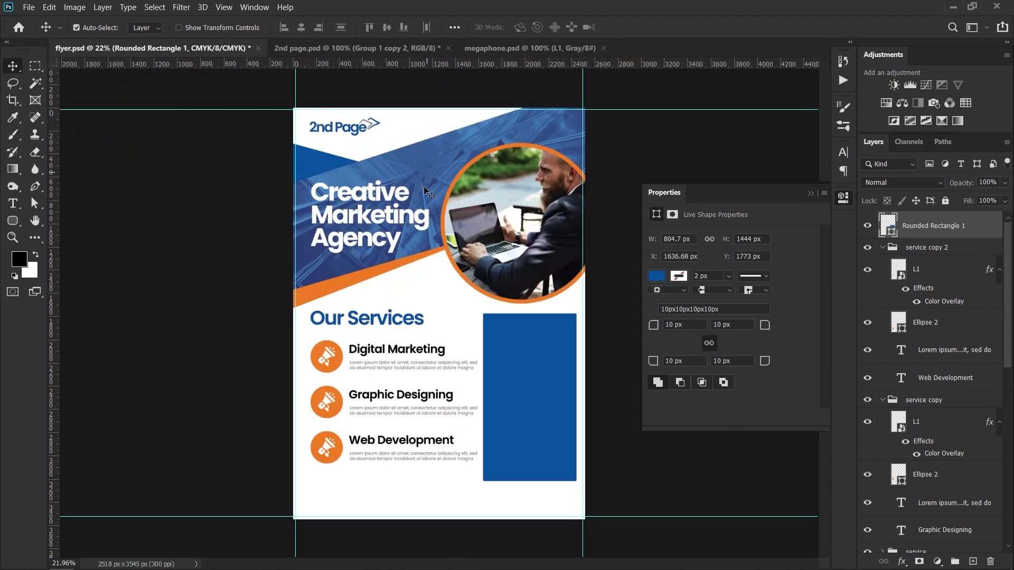
# - Duplicate the architecture photo layer, move the copy down over the blue rectangle to about X 216, Y 1290 px, and bring it to the front
pyautogui.scroll(-10, 951, 480)
pyautogui.click(943, 347)
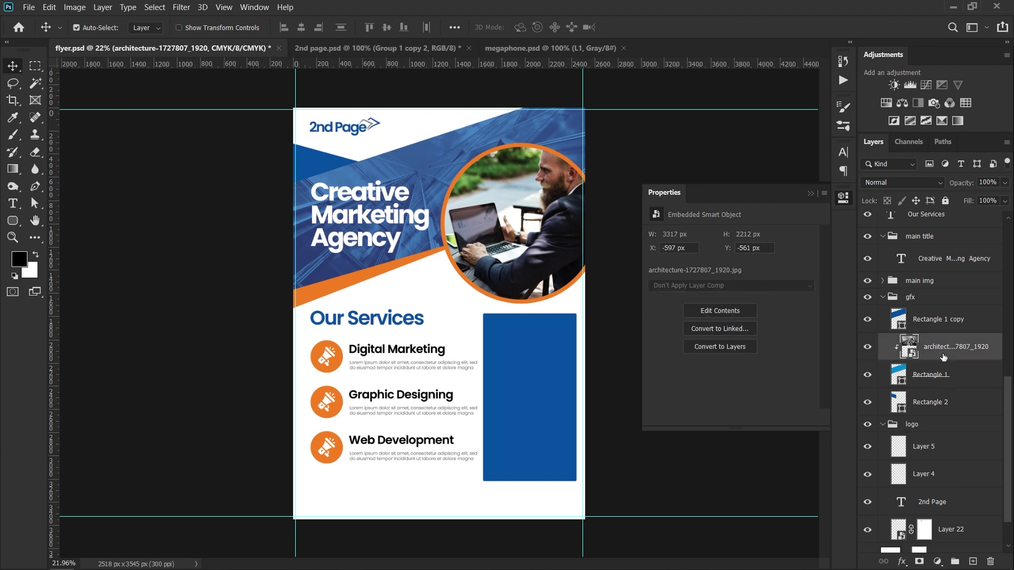
pyautogui.hotkey('ctrl', 'j')
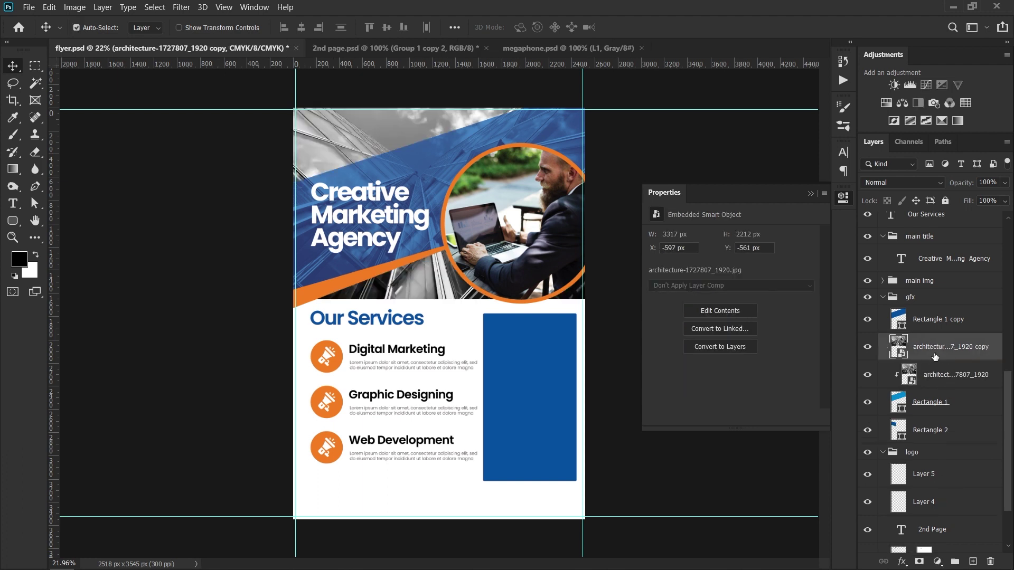
pyautogui.scroll(-3, 363, 333)
pyautogui.hotkey('ctrl', '0')
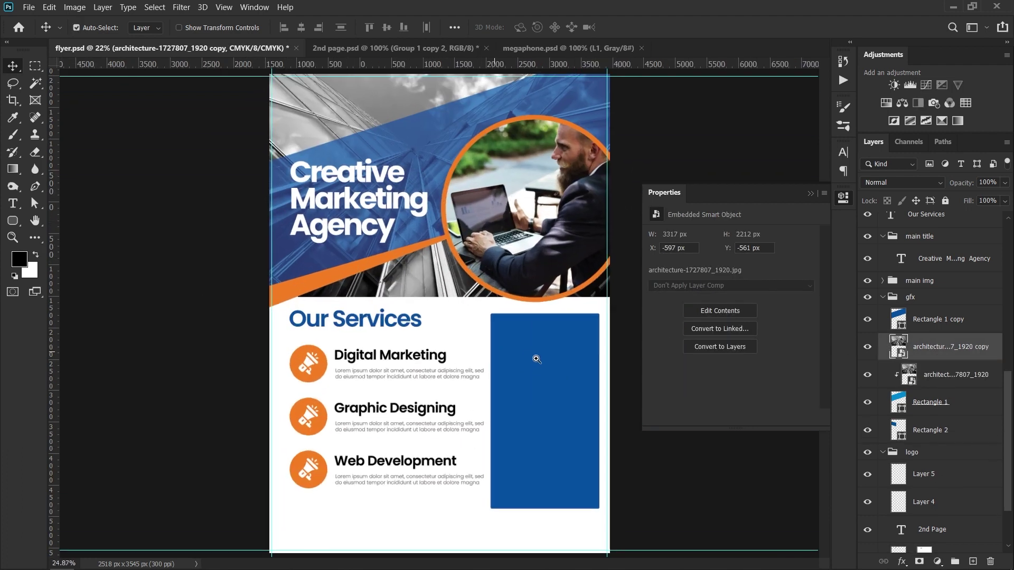
pyautogui.moveTo(420, 285); pyautogui.dragTo(534, 556)
pyautogui.hotkey('ctrl', 'shift', ']')
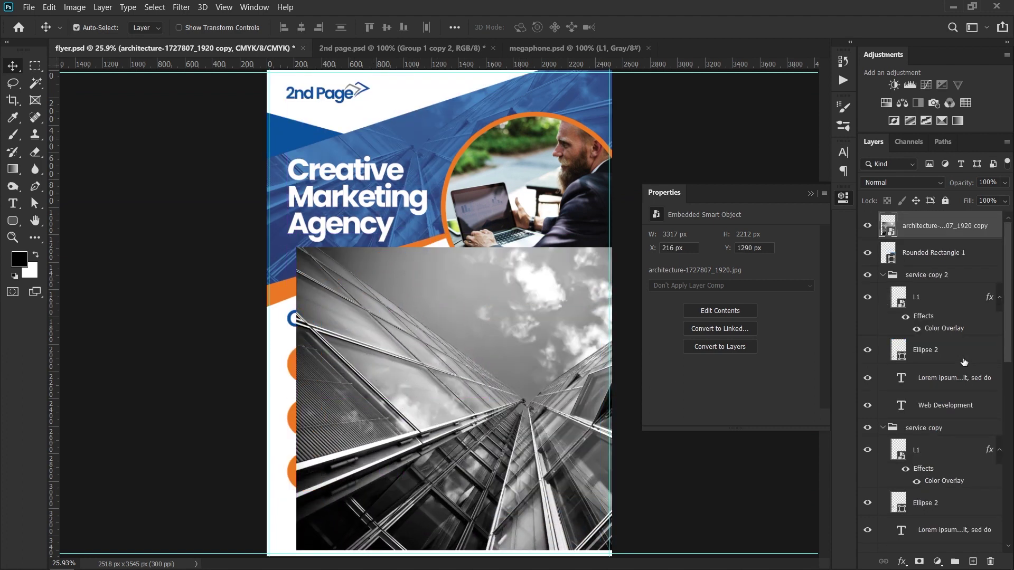
# - Reposition the copied architecture photo to about X 429, Y 1038 px and clip it to the rounded rectangle with a clipping mask
pyautogui.scroll(-2, 440, 312)
pyautogui.scroll(3, 478, 399)
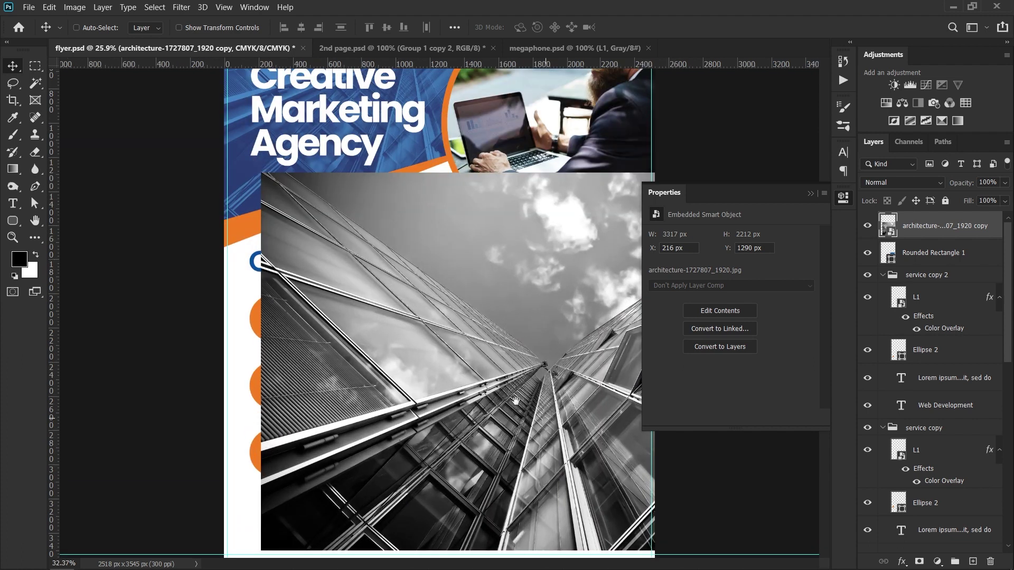
pyautogui.moveTo(364, 397); pyautogui.dragTo(350, 344)
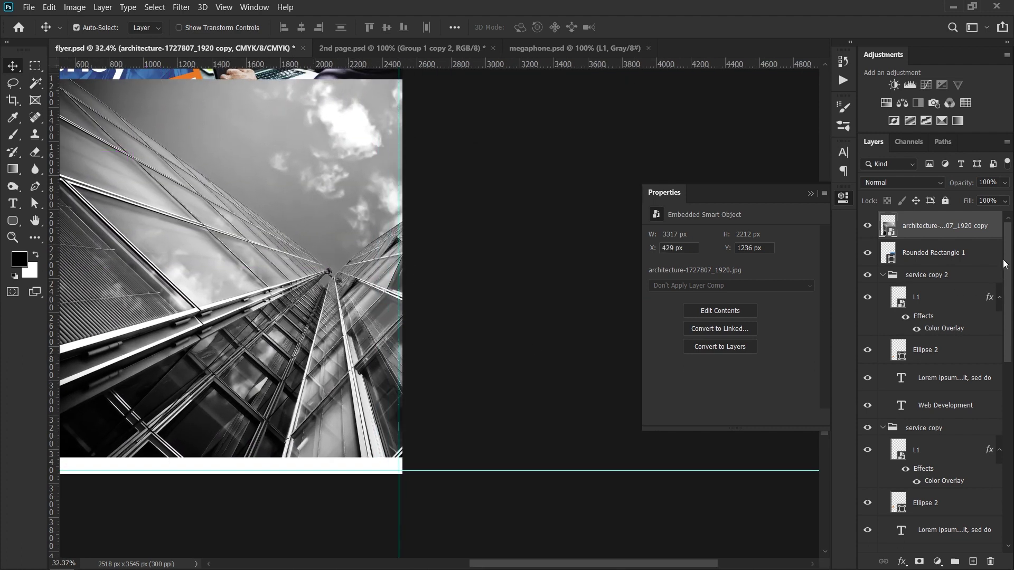
pyautogui.rightClick(930, 228)
pyautogui.click(775, 298)
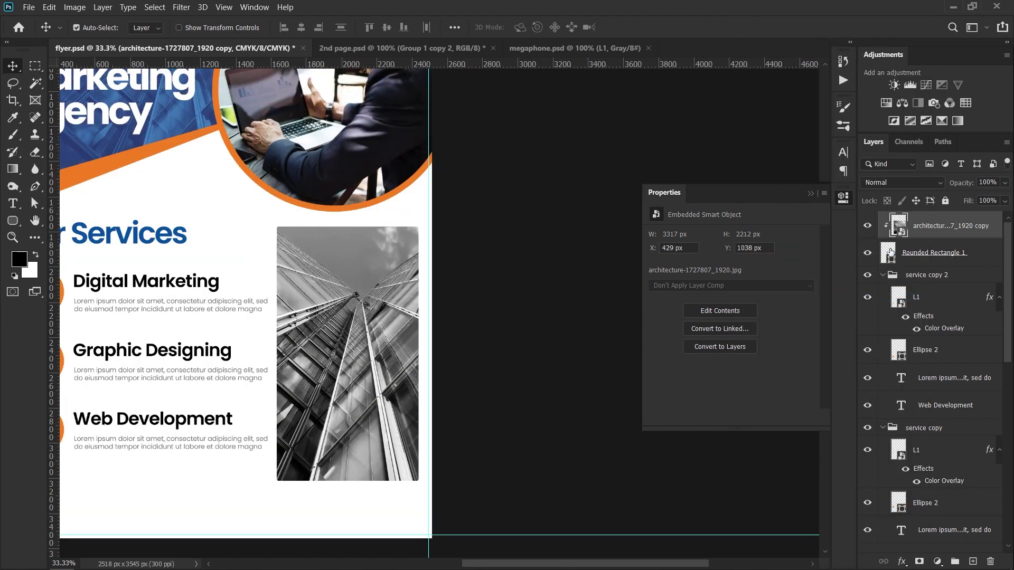
# - Duplicate the blue rounded rectangle and place one of the two above the clipped architecture photo in the layer stack
pyautogui.click(944, 259)
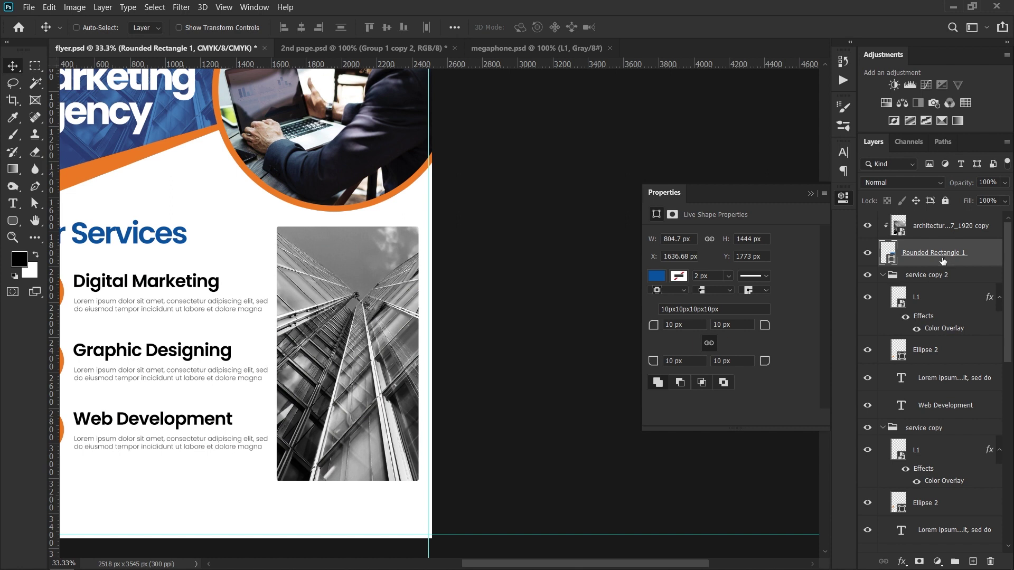
pyautogui.hotkey('ctrl', 'j')
pyautogui.moveTo(921, 277); pyautogui.dragTo(917, 215)
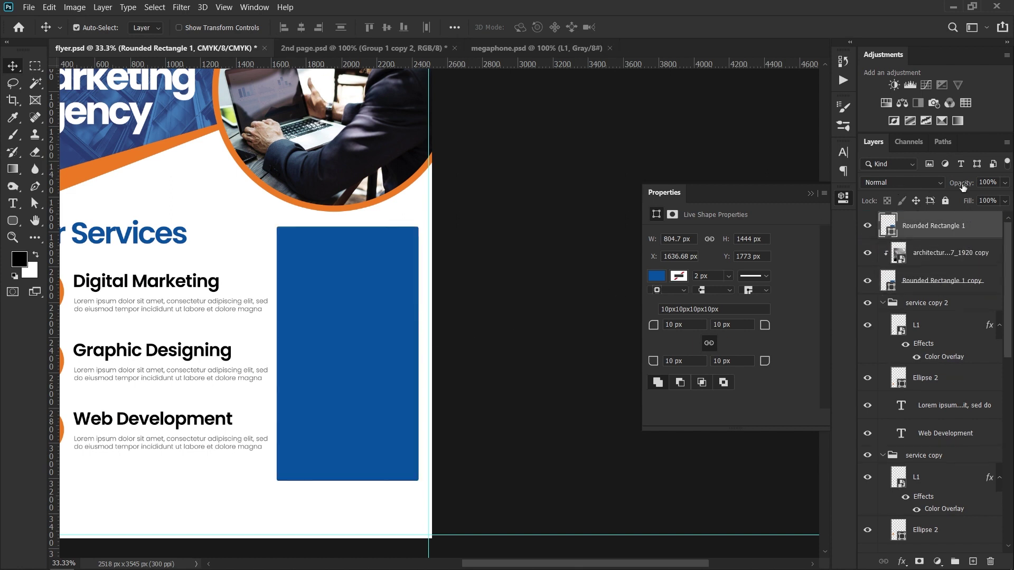
# - Set the upper rounded rectangle's opacity to 75% and its blend mode to Hard Light
pyautogui.click(987, 182)
pyautogui.write('75')
pyautogui.press('Return')
pyautogui.click(891, 181)
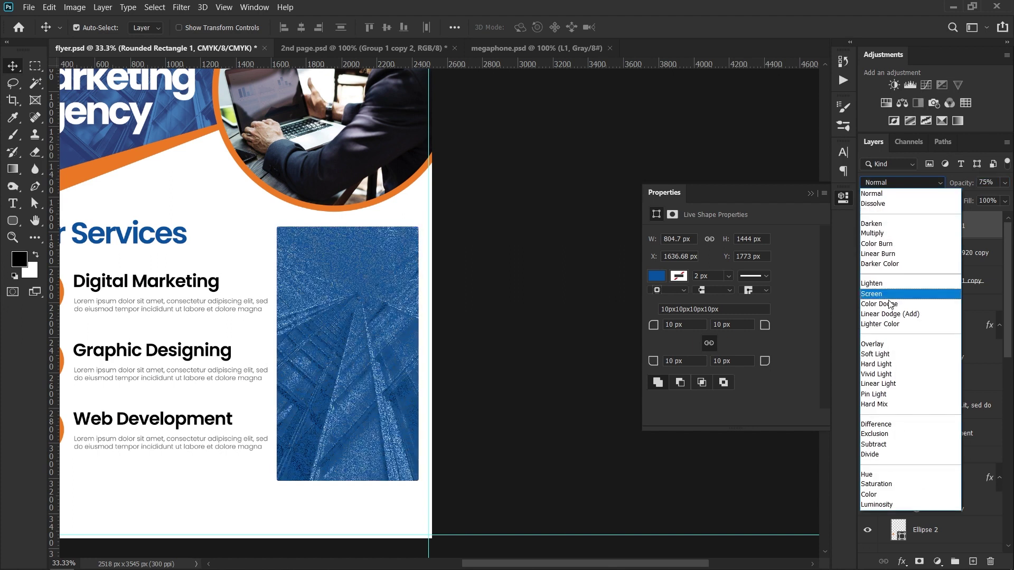
pyautogui.click(888, 365)
# - Add the text "About Us" near the upper part of the blue photo panel in Poppins SemiBold
pyautogui.scroll(-3, 482, 306)
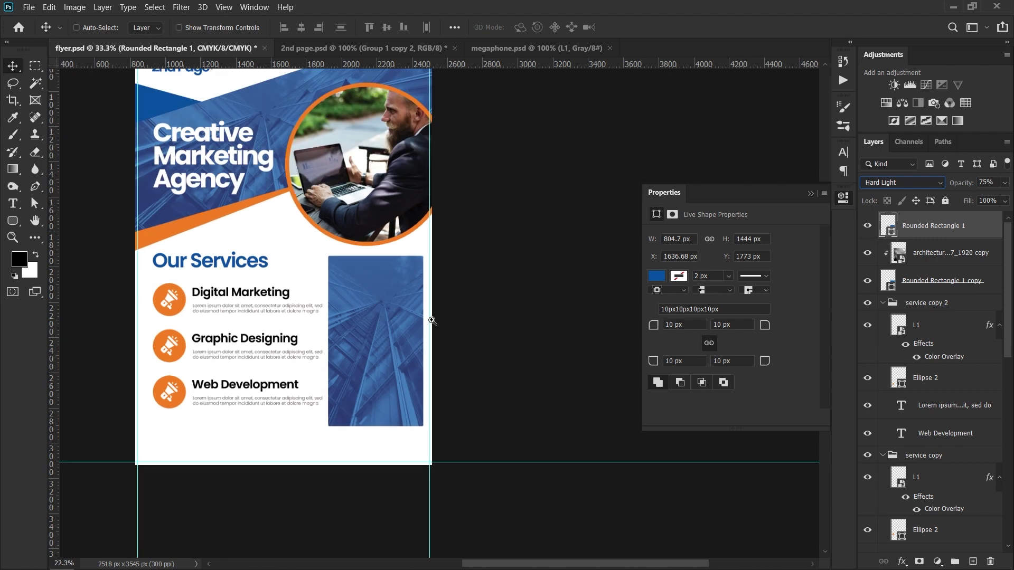
pyautogui.scroll(3, 421, 149)
pyautogui.moveTo(415, 186); pyautogui.dragTo(318, 113)
pyautogui.moveTo(465, 406); pyautogui.dragTo(380, 212)
pyautogui.press('t')
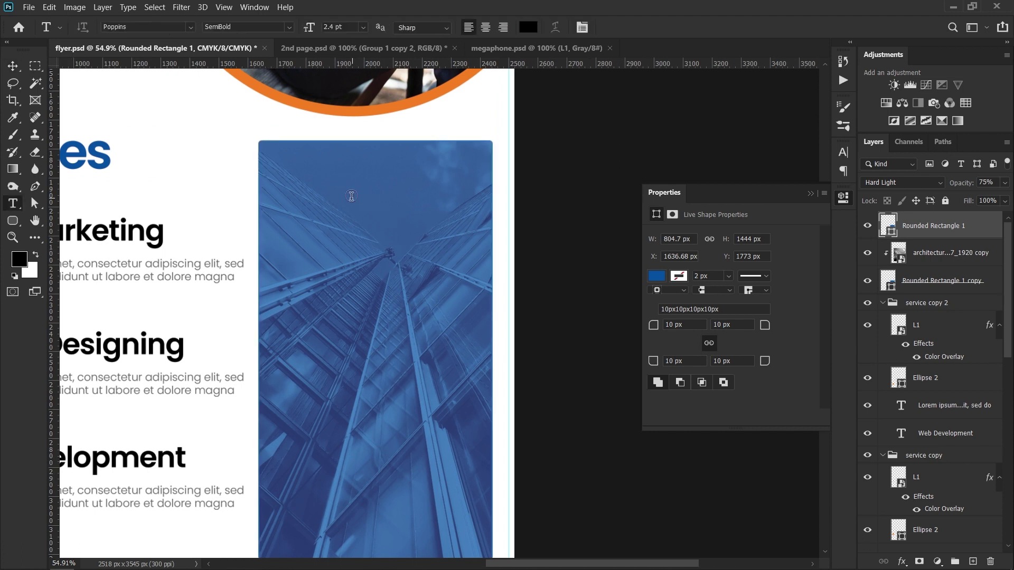
pyautogui.click(333, 195)
pyautogui.write('Why')
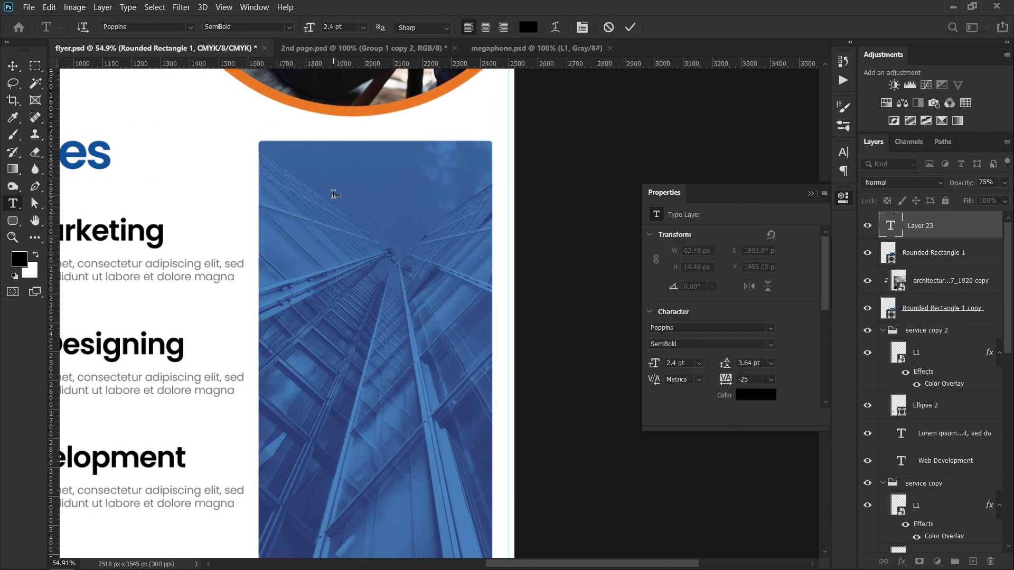
pyautogui.hotkey('ctrl', 'Return')
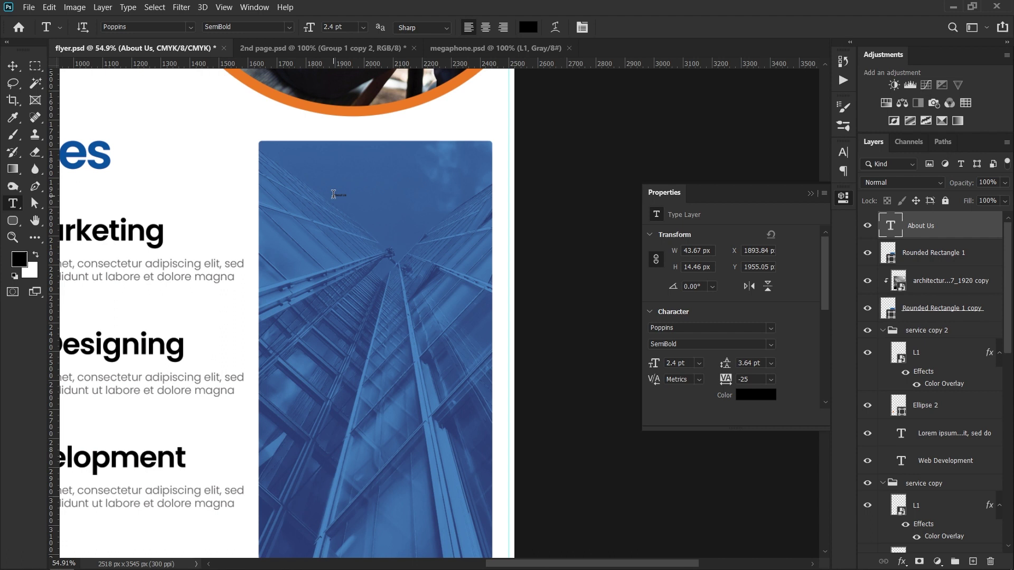
# - Fill the "About Us" text with white and enlarge it to about 29.67 pt with Free Transform
pyautogui.hotkey('ctrl', 'BackSpace')
pyautogui.hotkey('ctrl', 't')
pyautogui.moveTo(348, 199); pyautogui.dragTo(488, 274)
pyautogui.press('Return')
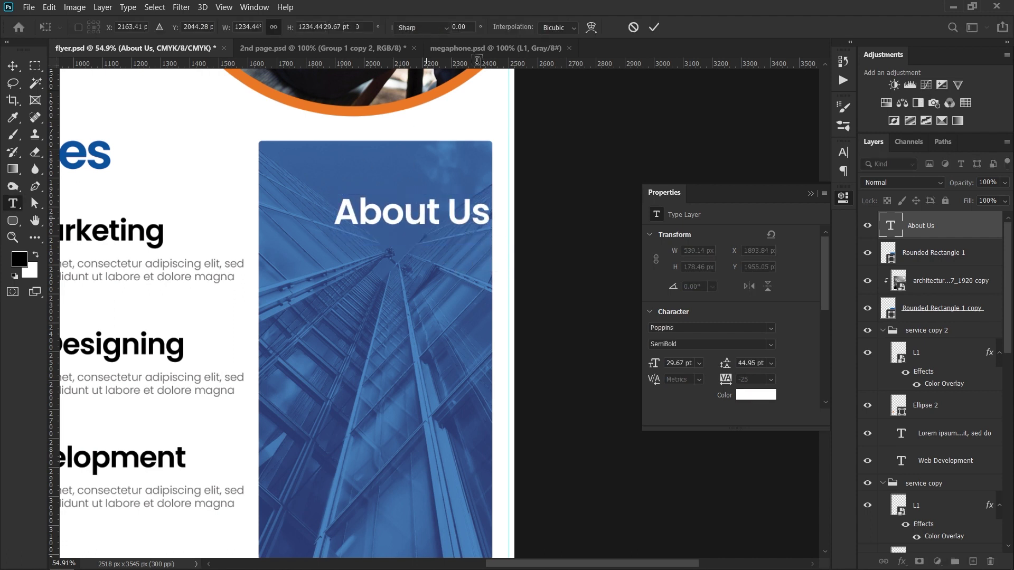
# - Center-align the "About Us" heading, center it horizontally on the blue panel, and move it up to about Y 1864 px
pyautogui.click(484, 29)
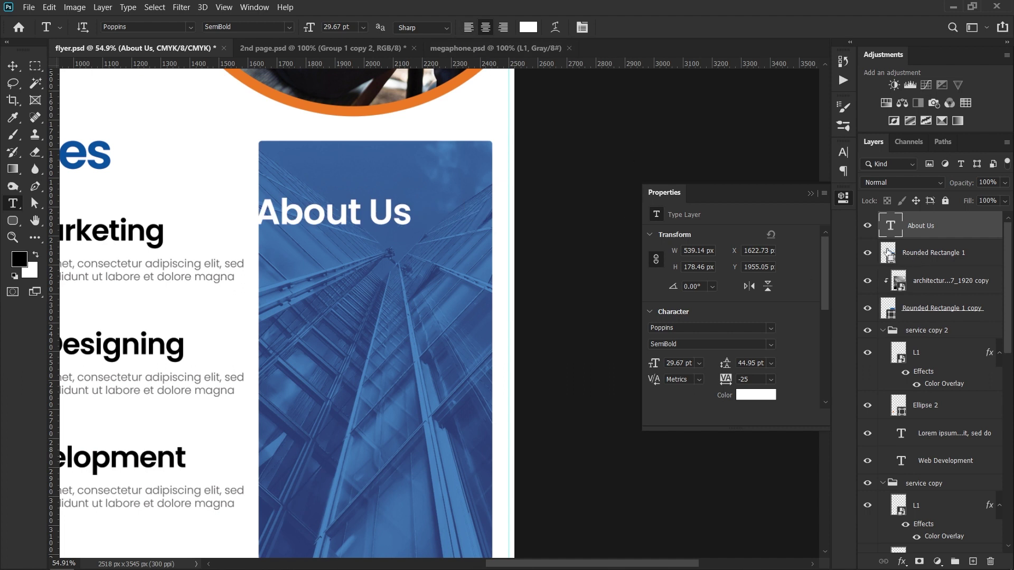
pyautogui.keyDown('ctrl'); pyautogui.click(889, 253); pyautogui.keyUp('ctrl')
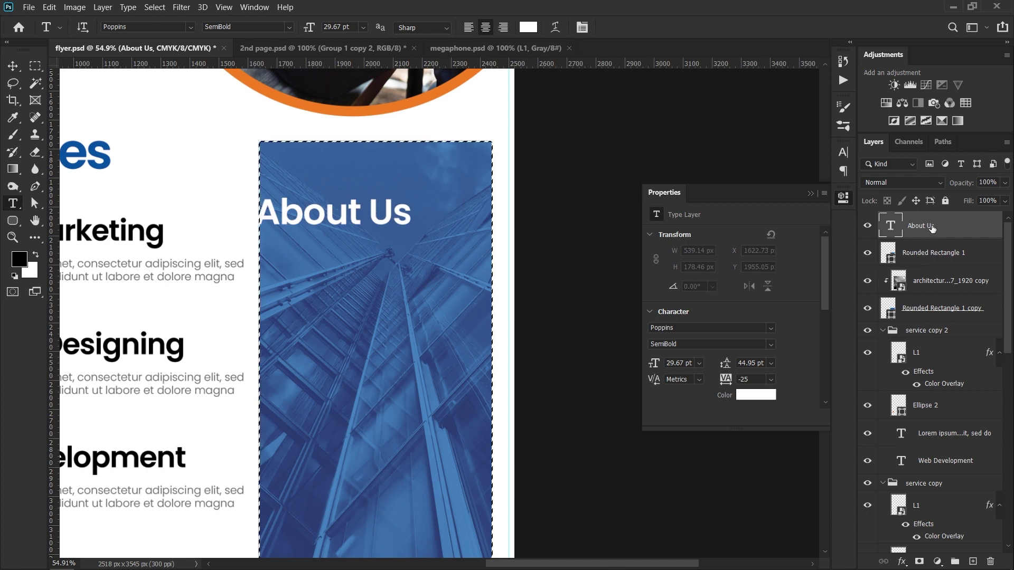
pyautogui.press('v')
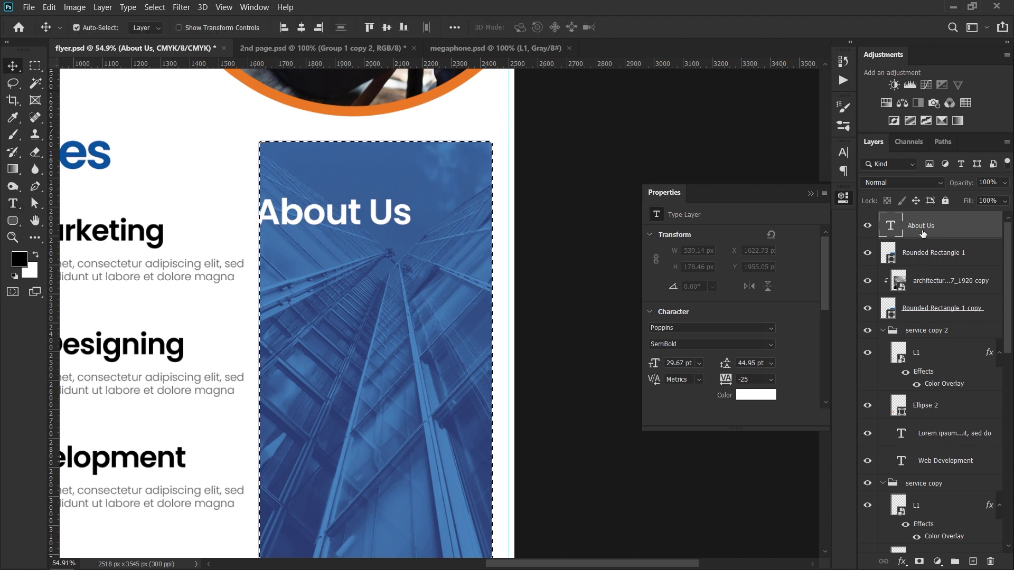
pyautogui.click(301, 28)
pyautogui.hotkey('ctrl', 'd')
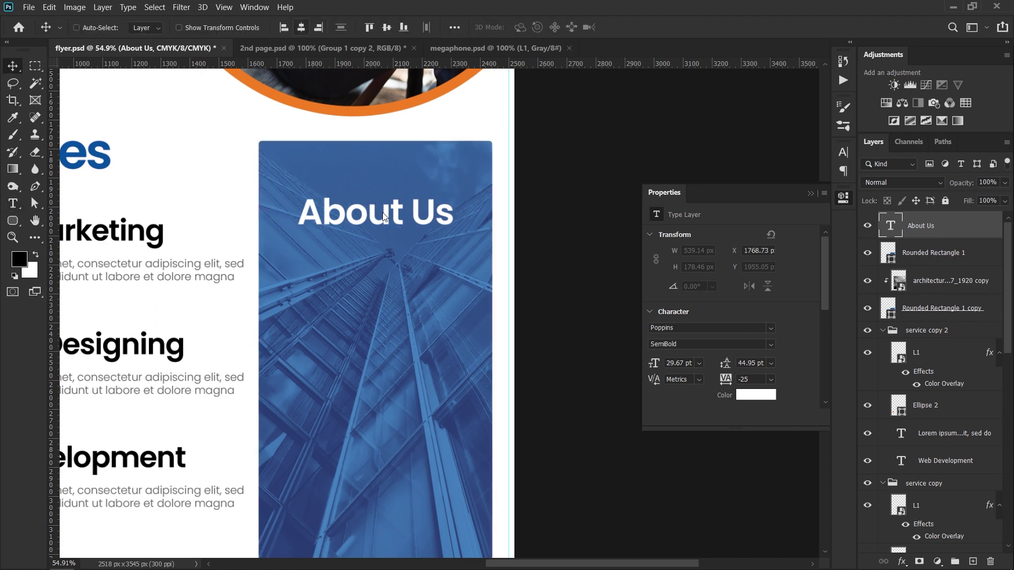
pyautogui.moveTo(400, 217); pyautogui.dragTo(400, 189)
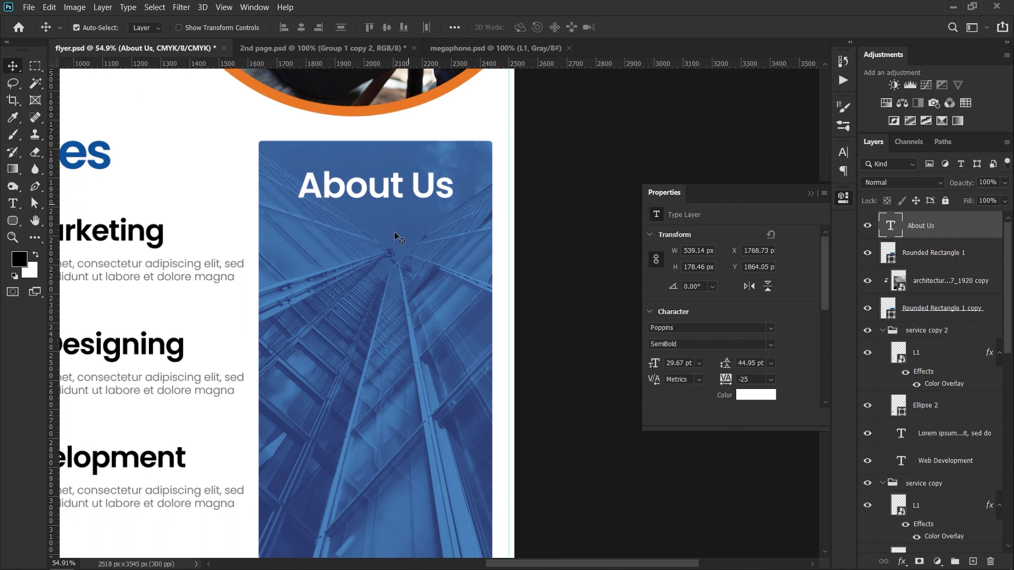
# - Create a lorem ipsum paragraph box of about 615 x 648 px below "About Us" and set its font size to 9 pt
pyautogui.scroll(-1, 396, 219)
pyautogui.scroll(-1, 381, 253)
pyautogui.click(13, 221)
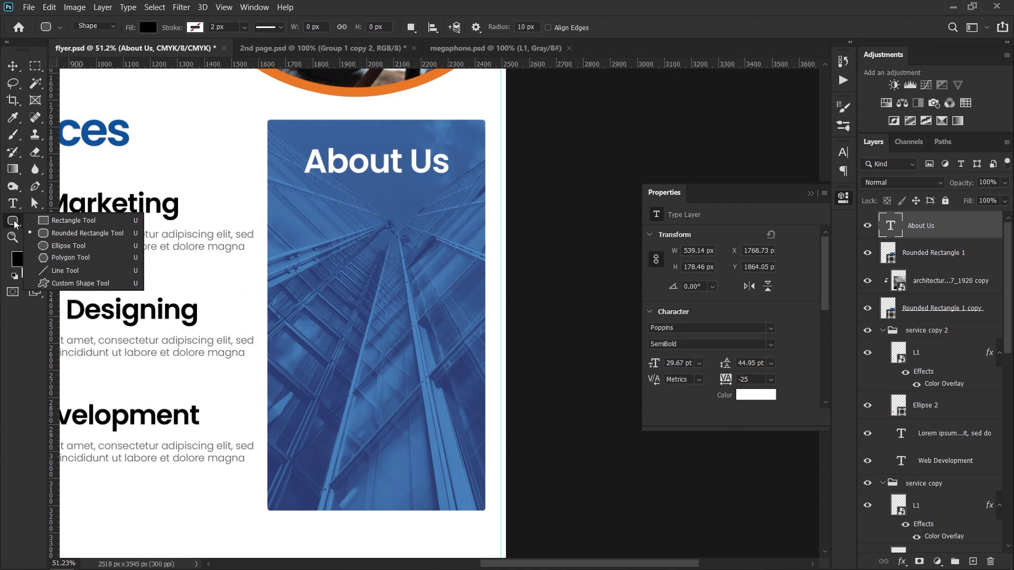
pyautogui.click(13, 204)
pyautogui.moveTo(297, 197); pyautogui.dragTo(462, 373)
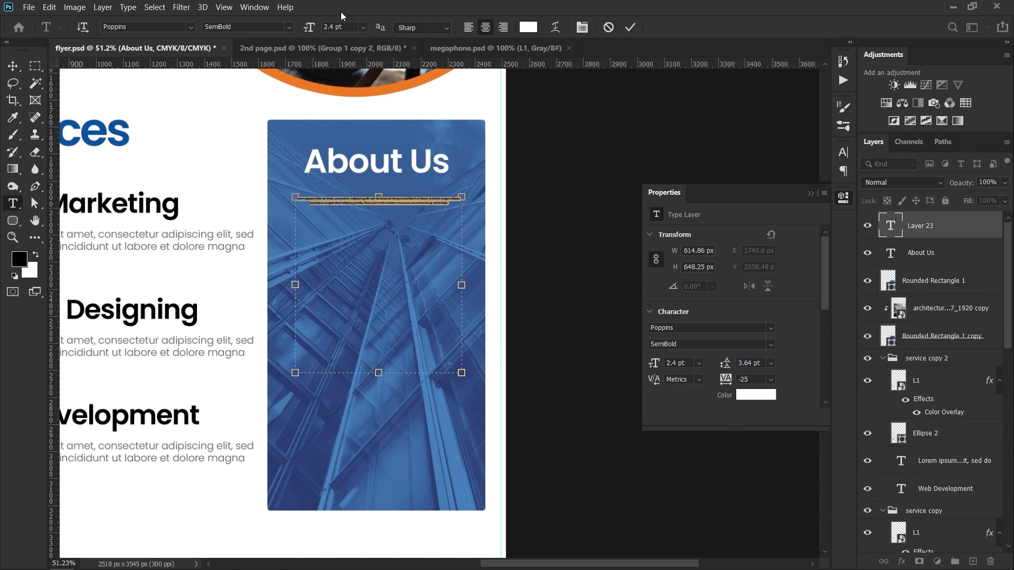
pyautogui.write('9')
pyautogui.press('Return')
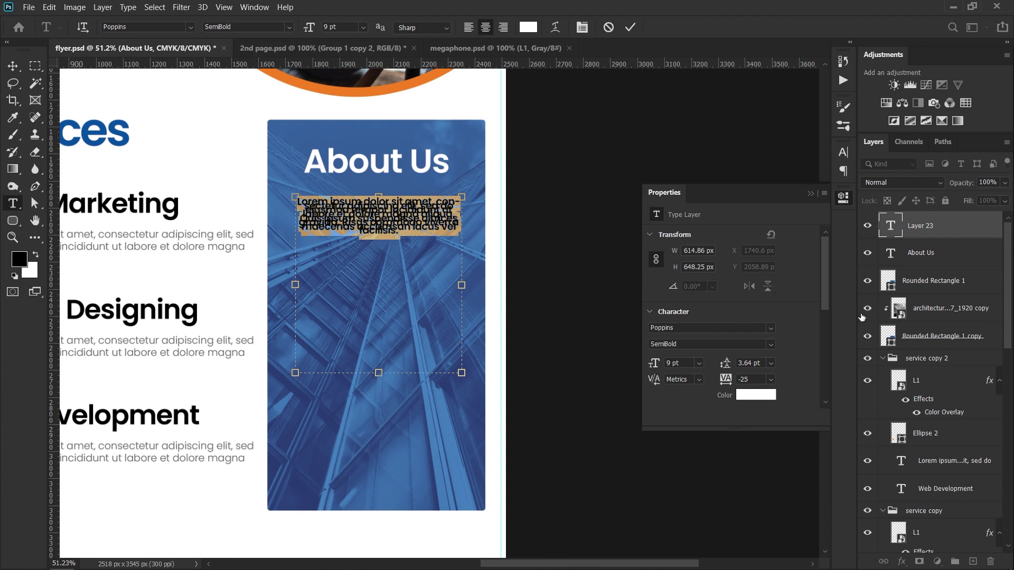
# - Format the paragraph under "About Us" with Auto leading, 0 tracking, Light weight and white #ffffff text
pyautogui.click(843, 153)
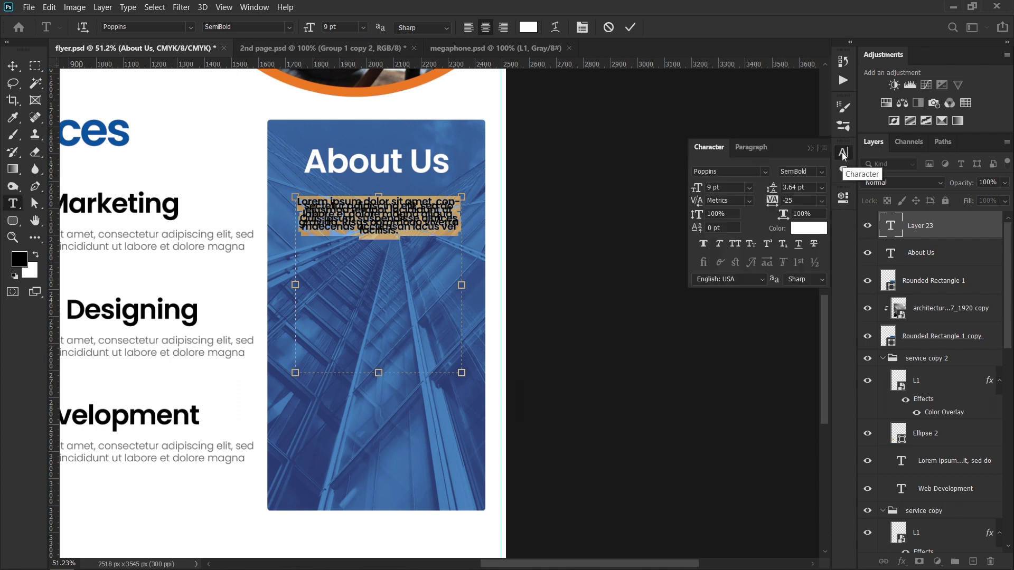
pyautogui.click(821, 187)
pyautogui.click(801, 202)
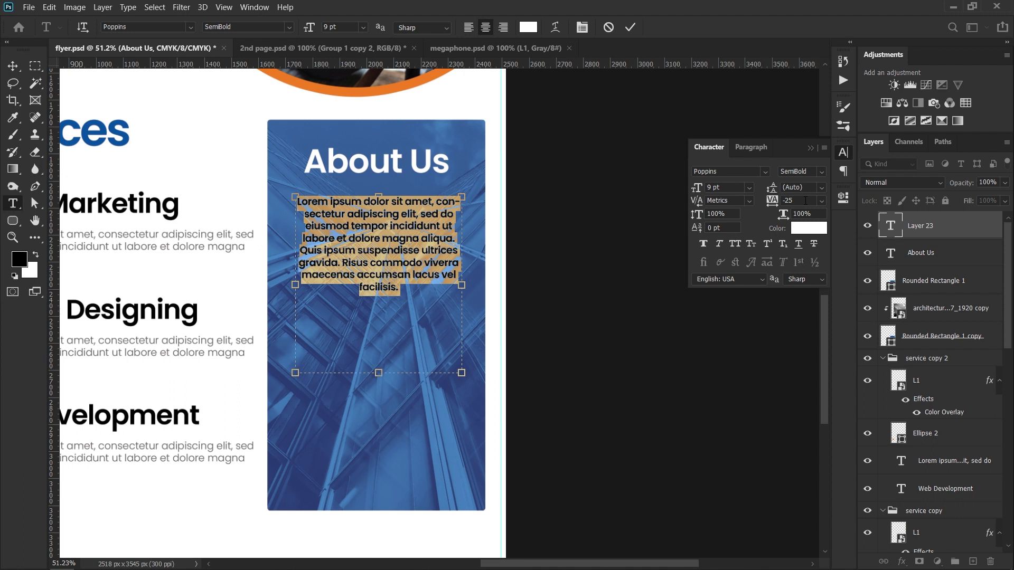
pyautogui.click(822, 201)
pyautogui.click(803, 279)
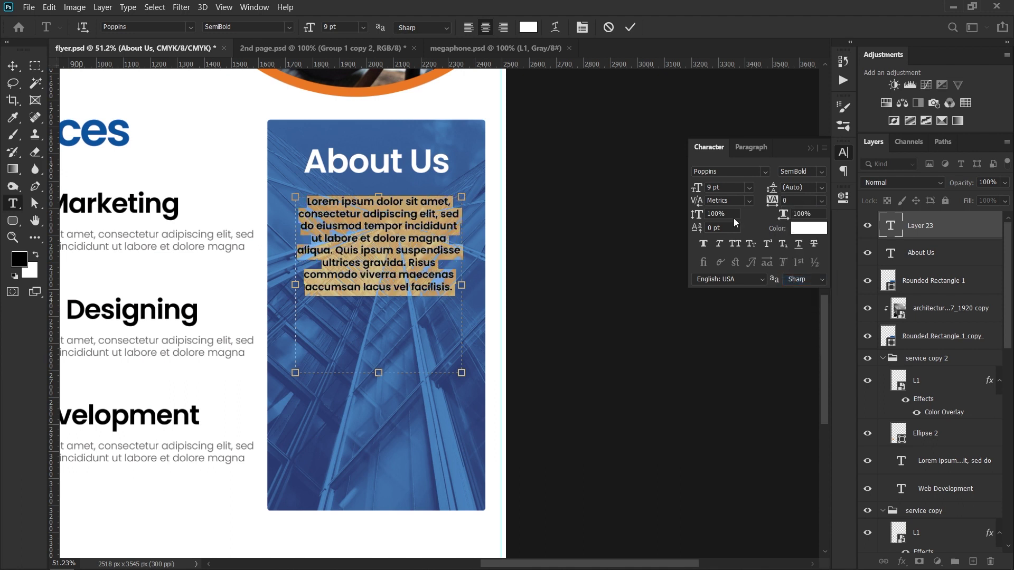
pyautogui.click(815, 170)
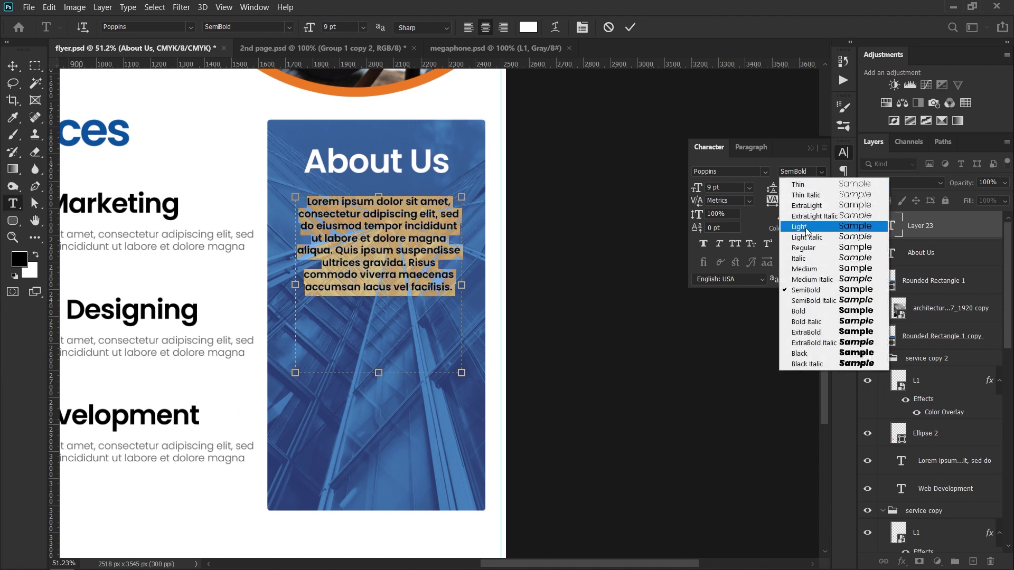
pyautogui.click(808, 227)
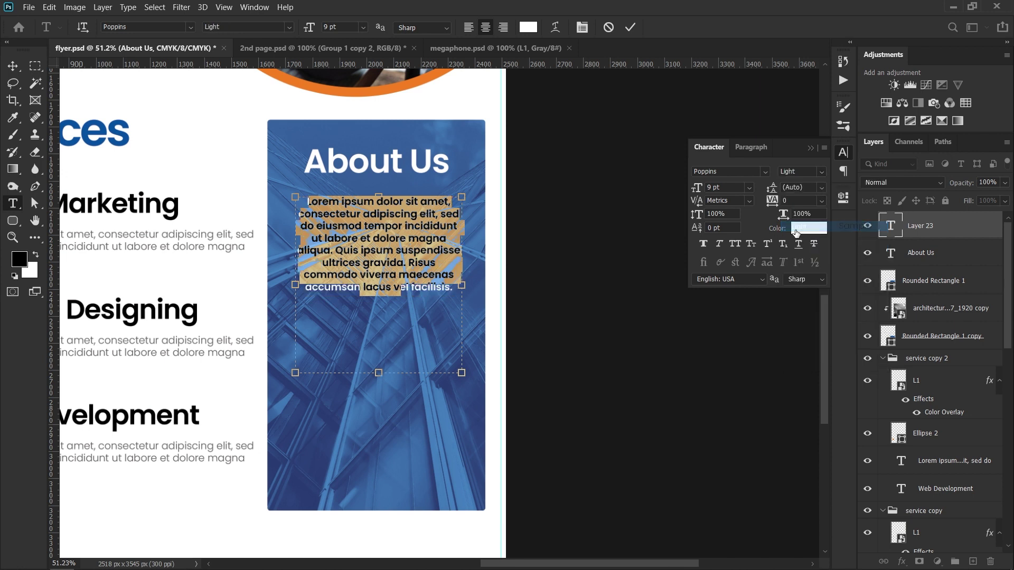
pyautogui.click(799, 230)
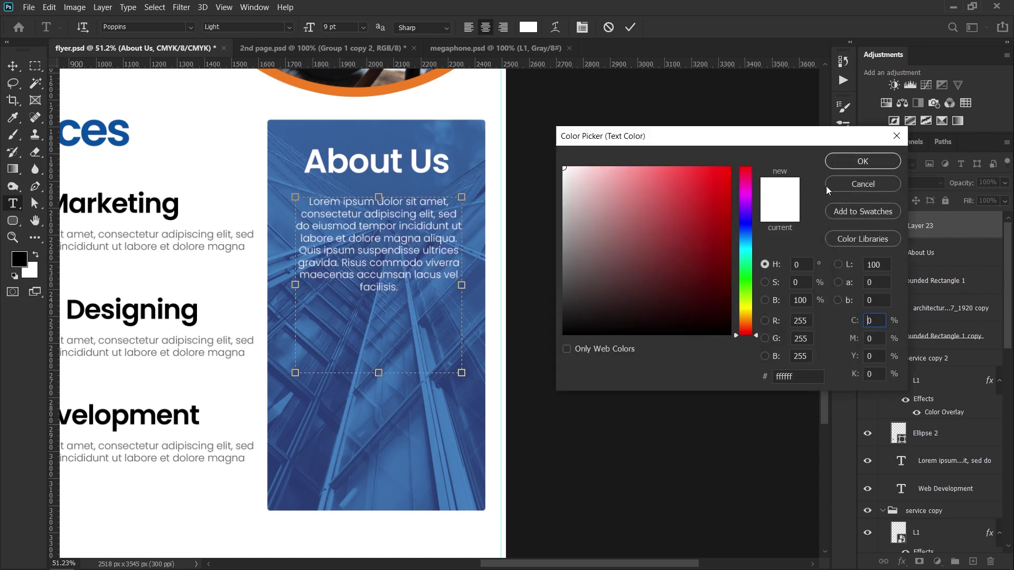
pyautogui.click(864, 161)
# - Justify the "About Us" paragraph with its last line centered
pyautogui.click(751, 147)
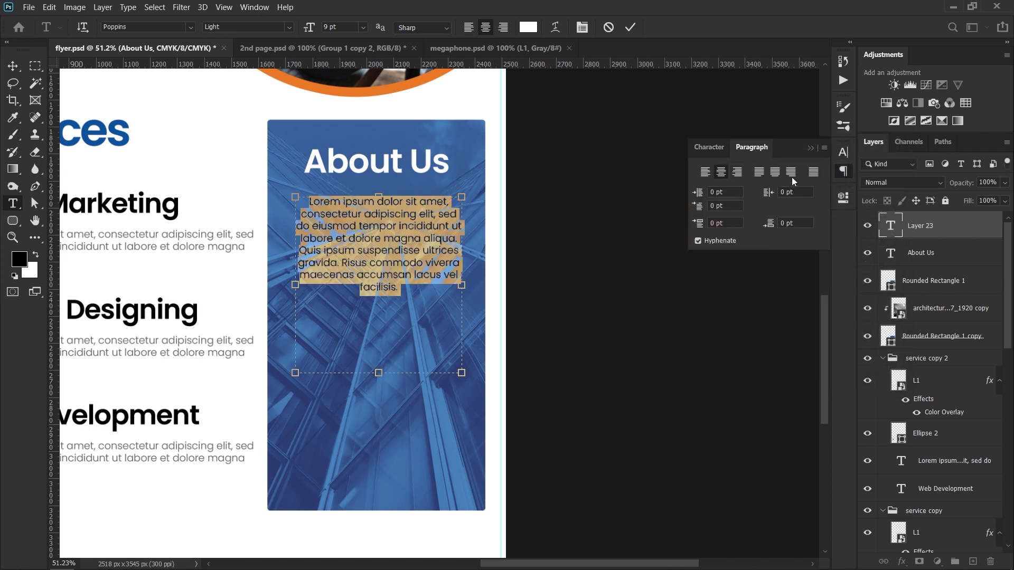
pyautogui.click(779, 176)
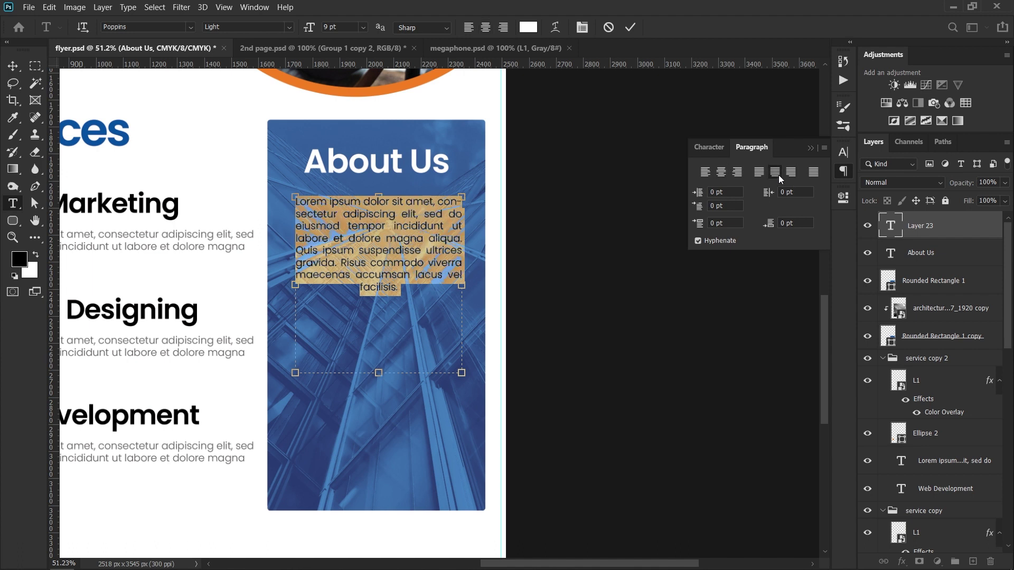
pyautogui.click(13, 66)
pyautogui.moveTo(392, 297); pyautogui.dragTo(429, 308)
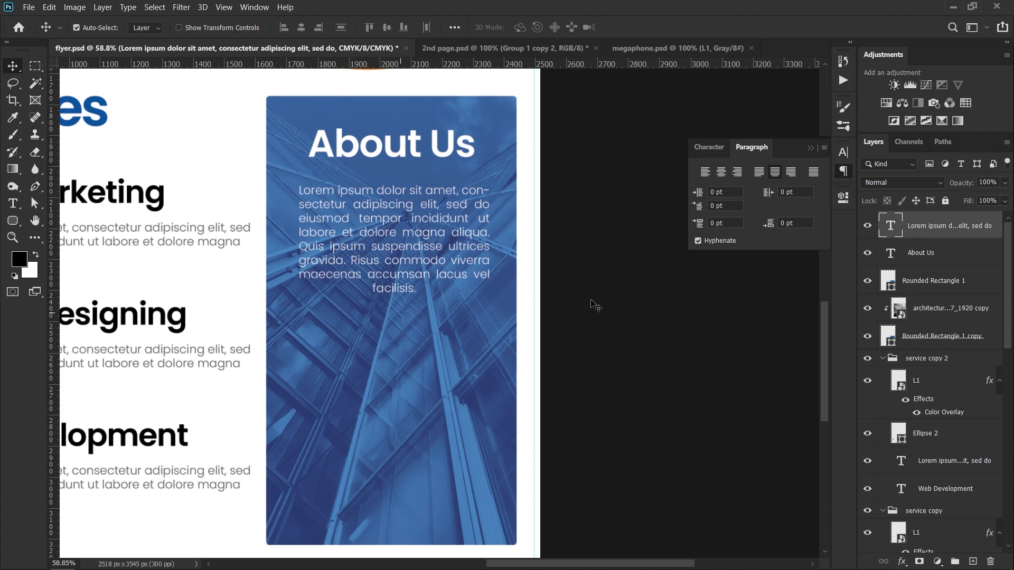
# - Collapse the service groups and duplicate all three of them together
pyautogui.click(883, 359)
pyautogui.click(883, 376)
pyautogui.click(924, 396)
pyautogui.keyDown('shift'); pyautogui.click(937, 362); pyautogui.keyUp('shift')
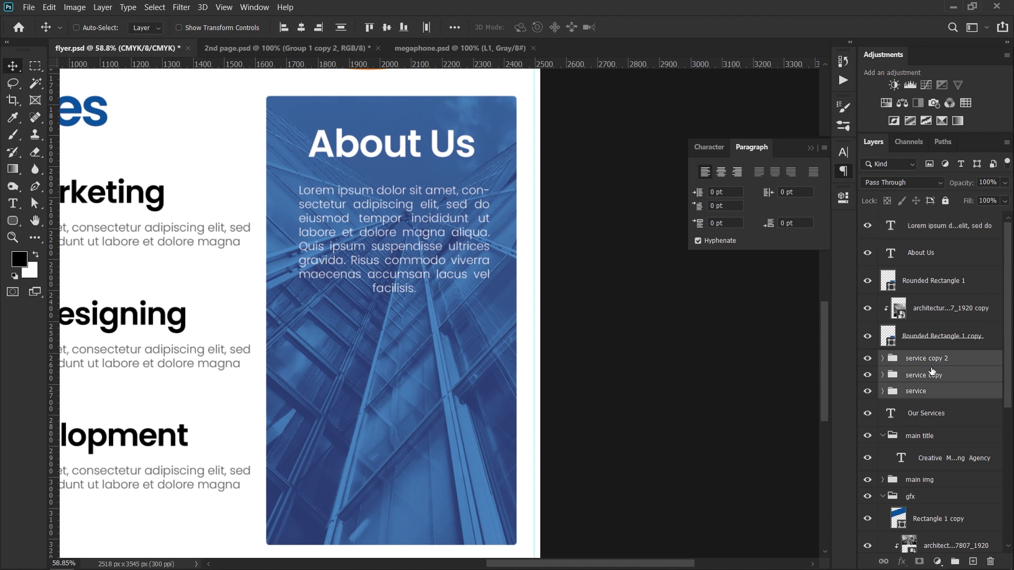
pyautogui.hotkey('ctrl', 'j')
# - Scale the three copied service groups to about 41% and move them onto the blue panel below the paragraph
pyautogui.hotkey('ctrl', 't')
pyautogui.hotkey('ctrl', '0')
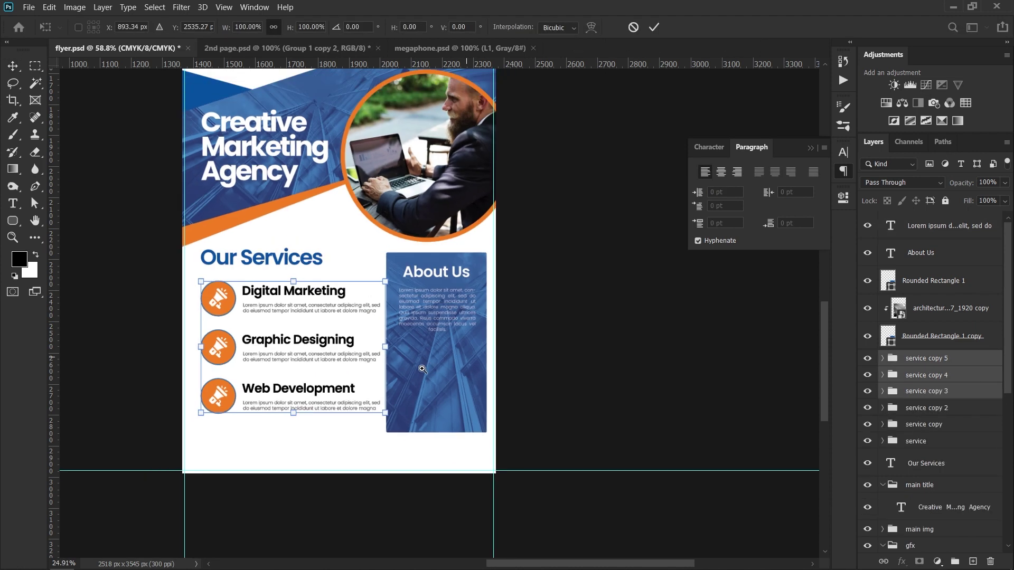
pyautogui.moveTo(479, 461); pyautogui.dragTo(382, 390)
pyautogui.moveTo(569, 440); pyautogui.dragTo(600, 440)
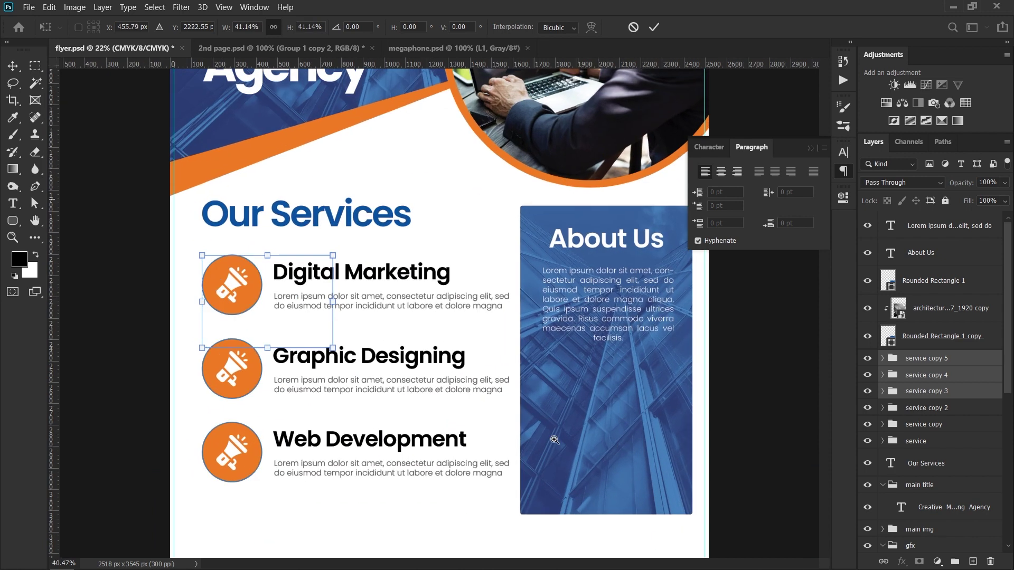
pyautogui.moveTo(473, 405); pyautogui.dragTo(335, 323)
pyautogui.moveTo(100, 236); pyautogui.dragTo(501, 342)
pyautogui.press('Return')
# - Bring the copied service groups to the front and align their left edge with the "About Us" paragraph
pyautogui.hotkey('ctrl', 'shift', ']')
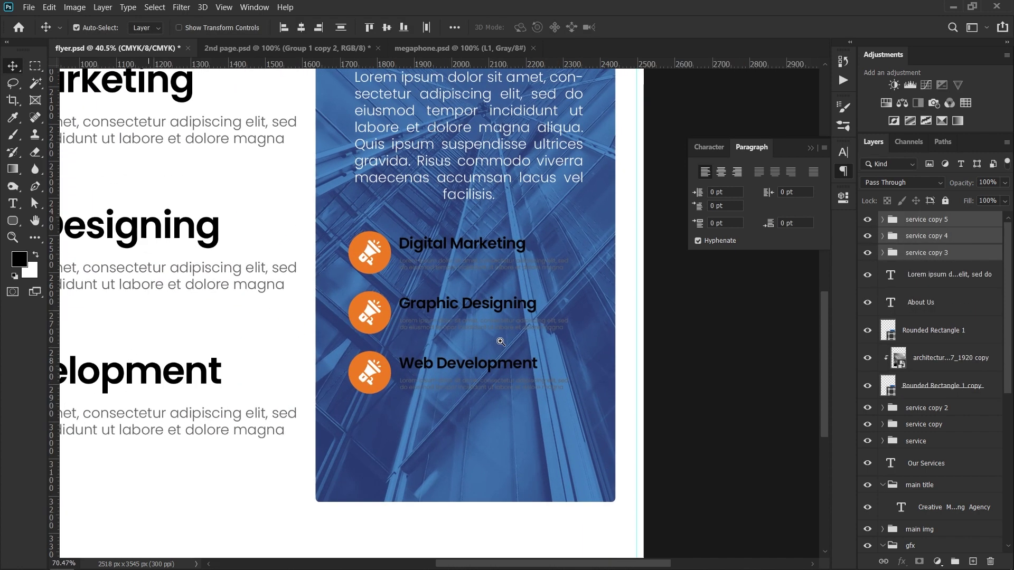
pyautogui.hotkey('ctrl', 't')
pyautogui.moveTo(387, 377); pyautogui.dragTo(394, 379)
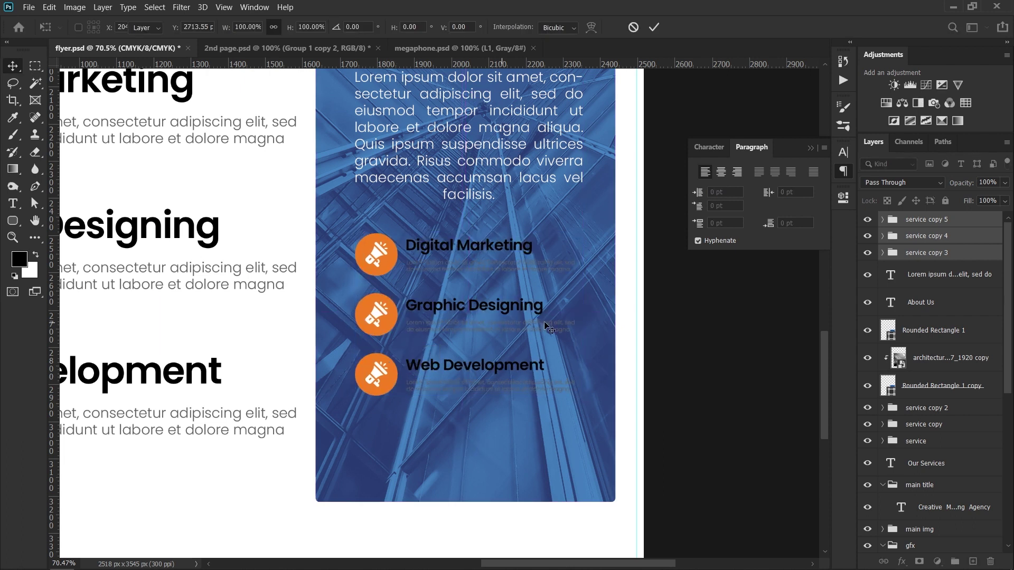
# - Delete the lorem ipsum descriptions from the three copied service entries on the blue panel
pyautogui.scroll(4, 506, 288)
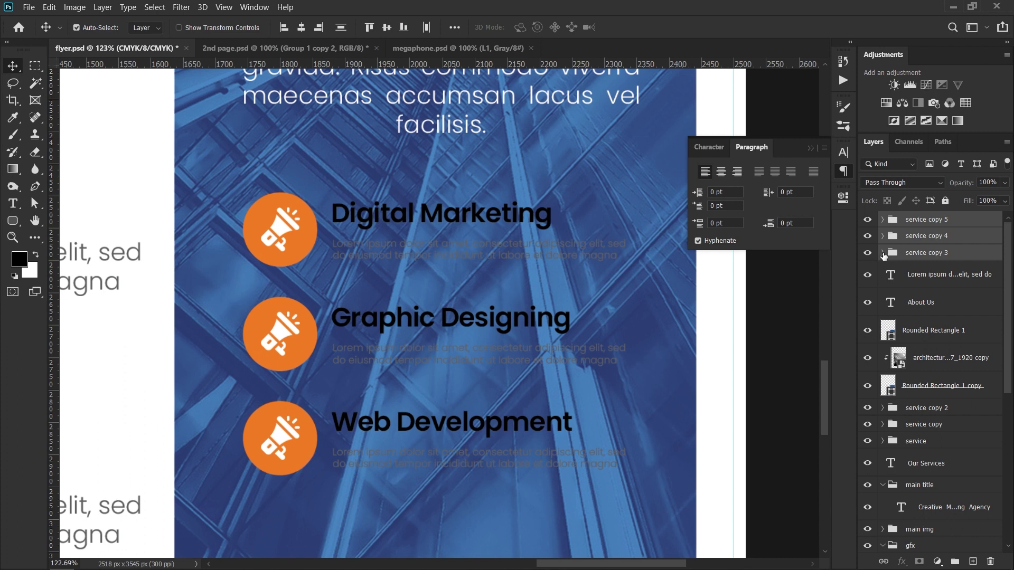
pyautogui.click(596, 357)
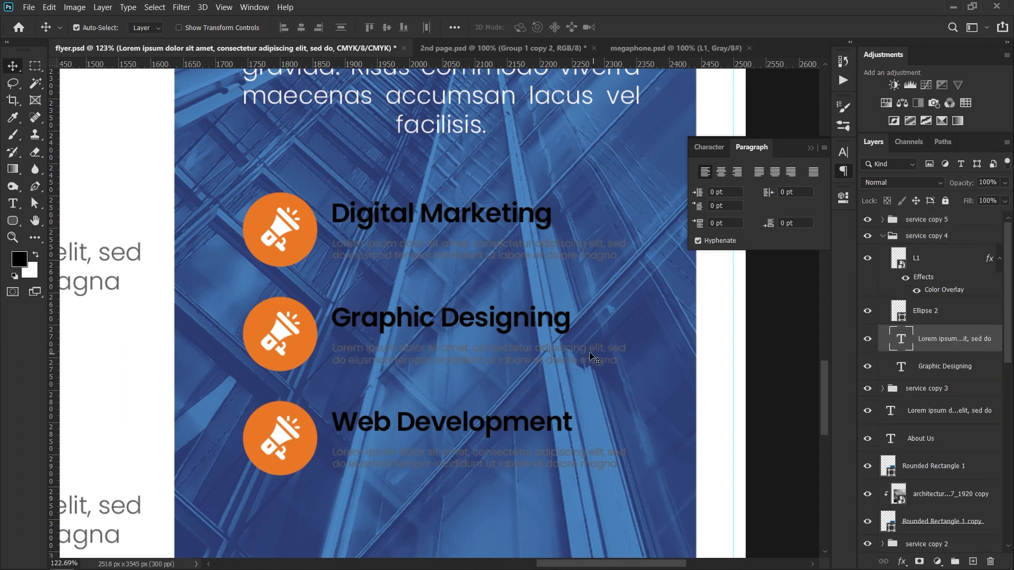
pyautogui.press('Delete')
pyautogui.click(534, 256)
pyautogui.press('Delete')
pyautogui.click(514, 461)
pyautogui.press('Delete')
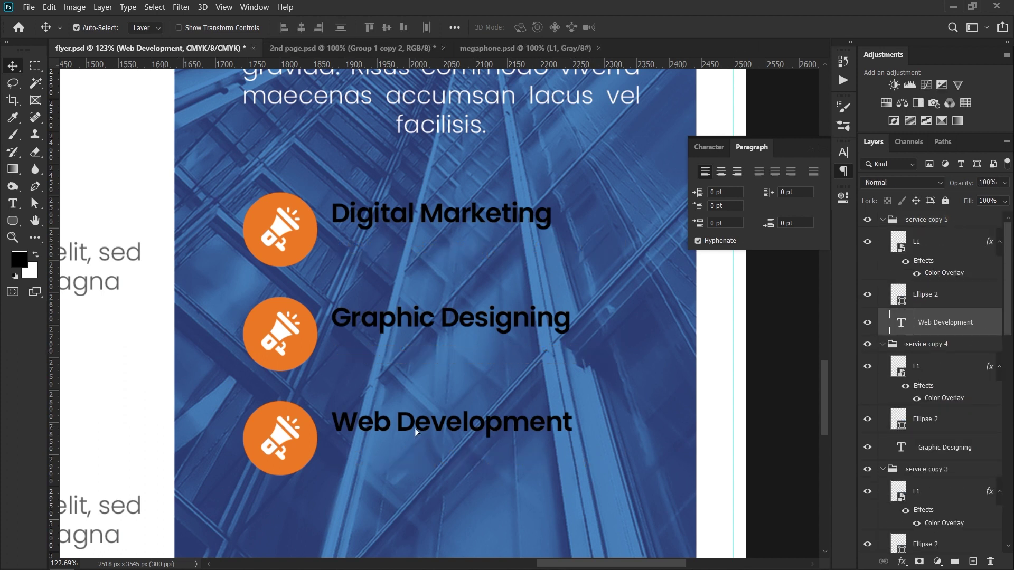
# - Lower the three copied service titles to line up with their icons, and fill the "Digital Marketing" title with white
pyautogui.moveTo(416, 429); pyautogui.dragTo(418, 444)
pyautogui.moveTo(413, 313); pyautogui.dragTo(413, 338)
pyautogui.moveTo(404, 214); pyautogui.dragTo(405, 232)
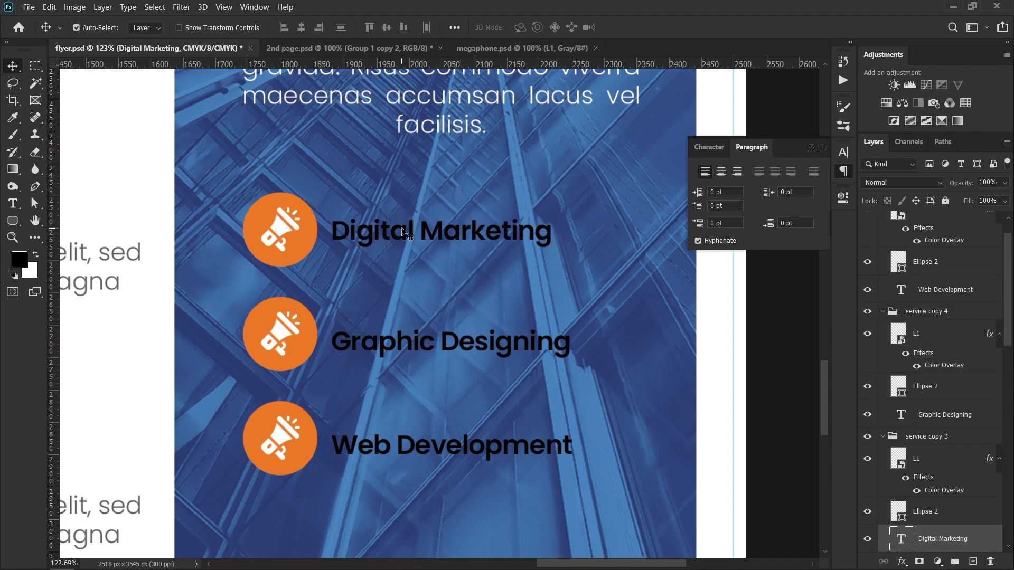
pyautogui.hotkey('ctrl', 'BackSpace')
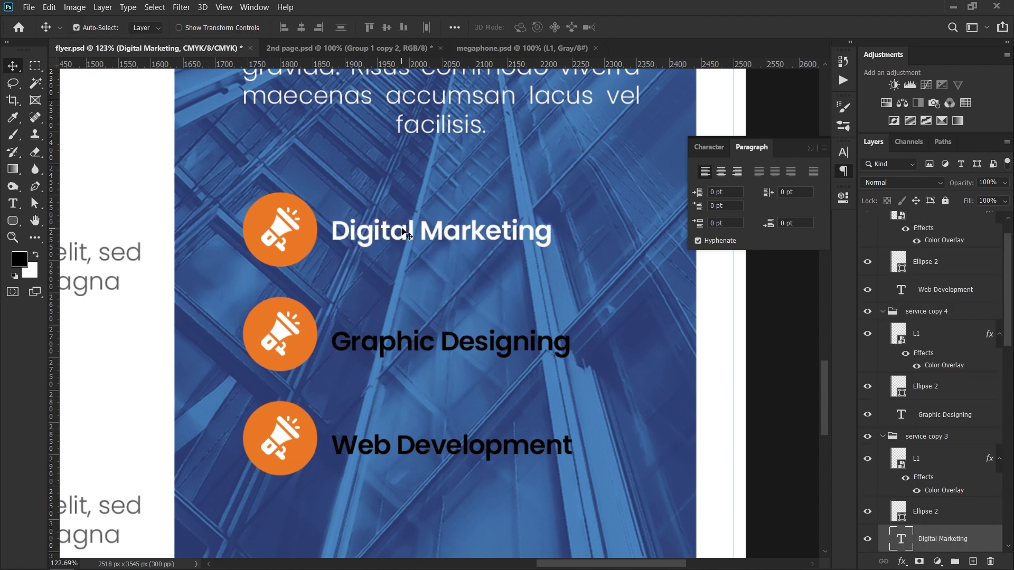
# - Fill the "Graphic Designing" and "Web Development" titles on the blue panel with white, and save the flyer
pyautogui.click(410, 354)
pyautogui.hotkey('ctrl', 'BackSpace')
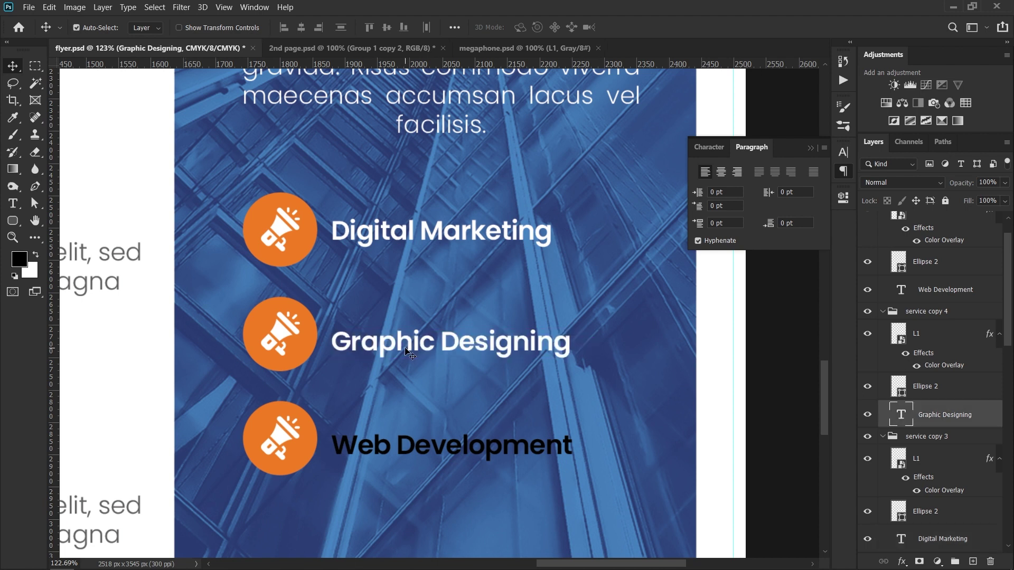
pyautogui.click(399, 452)
pyautogui.hotkey('ctrl', 'BackSpace')
pyautogui.hotkey('ctrl', 's')
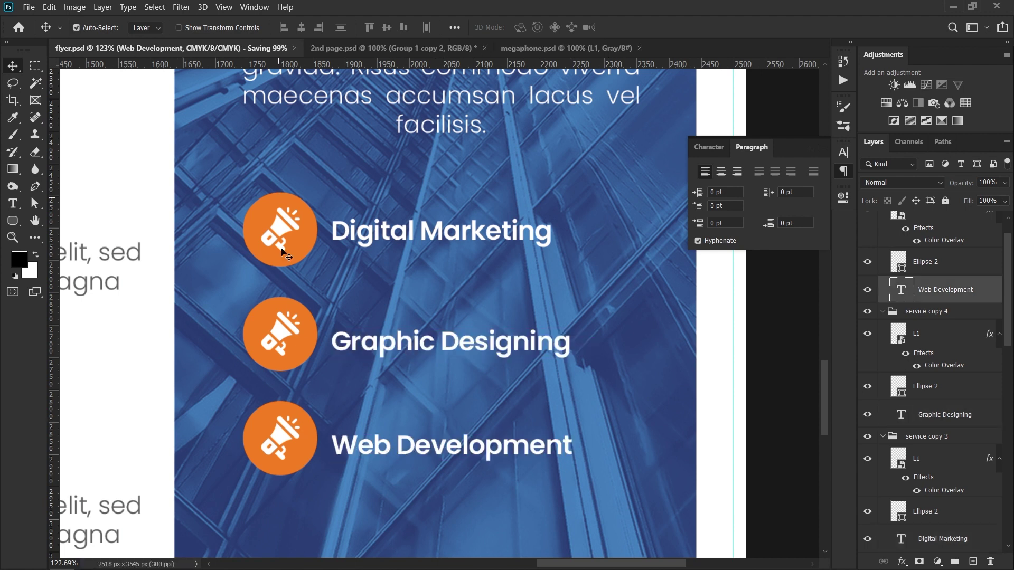
# - Collapse the layer groups service copy 5, service copy 4 and service copy 3
pyautogui.scroll(-5, 362, 242)
pyautogui.scroll(1, 943, 281)
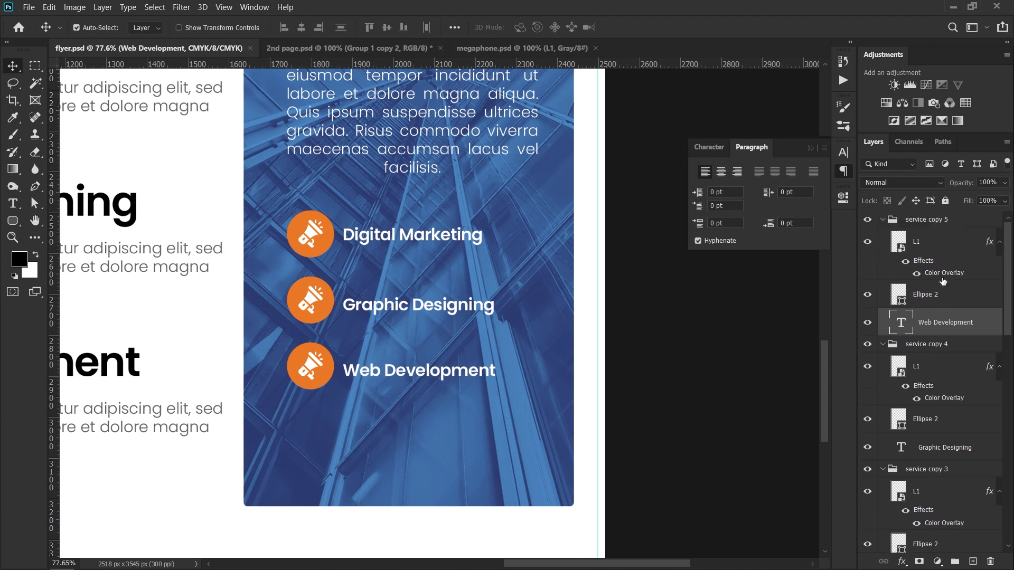
pyautogui.click(881, 221)
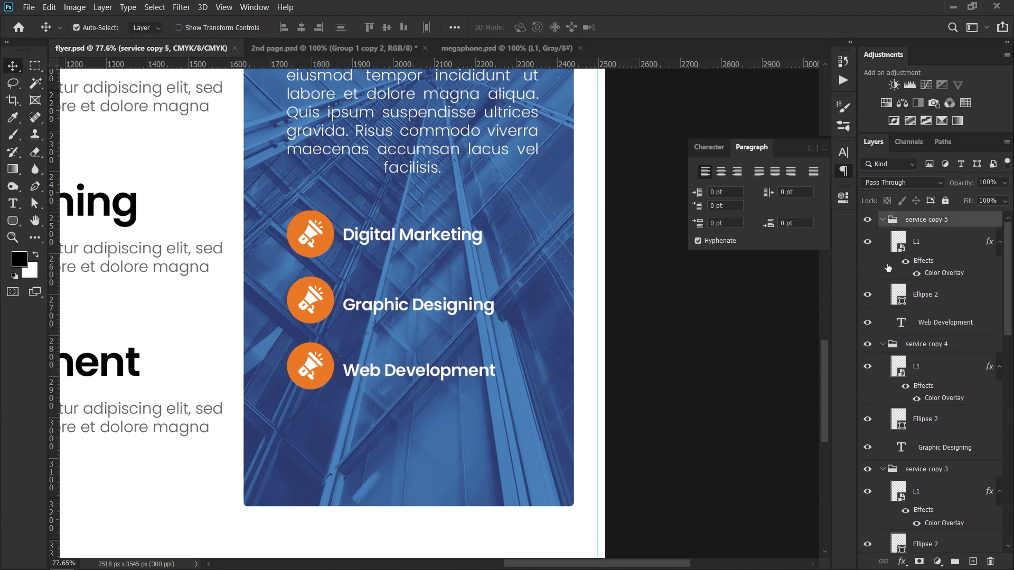
pyautogui.click(882, 220)
pyautogui.click(884, 236)
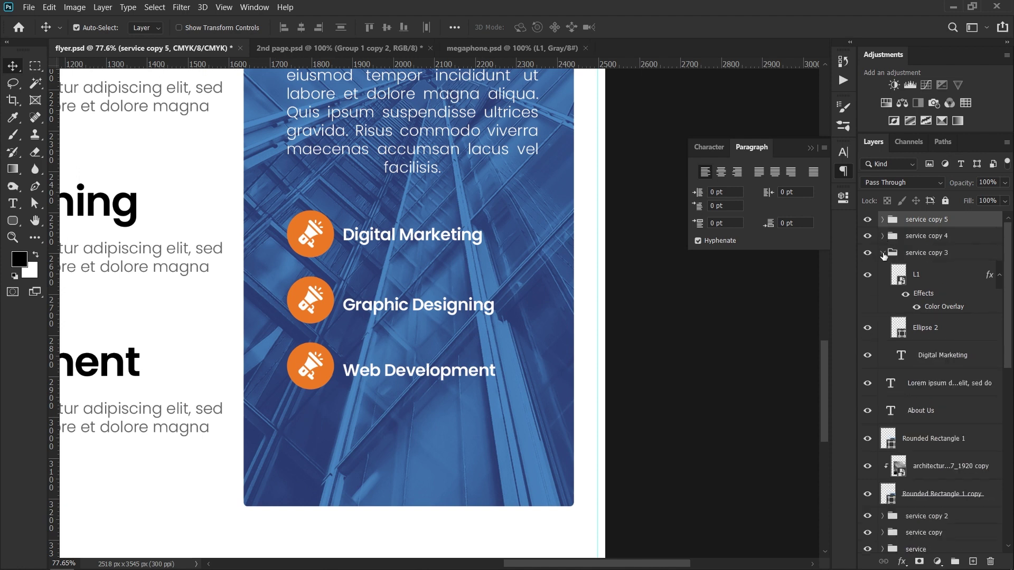
pyautogui.click(882, 253)
# - Move the three copied service groups together down the blue panel, leaving room for a heading below the paragraph
pyautogui.scroll(-4, 370, 256)
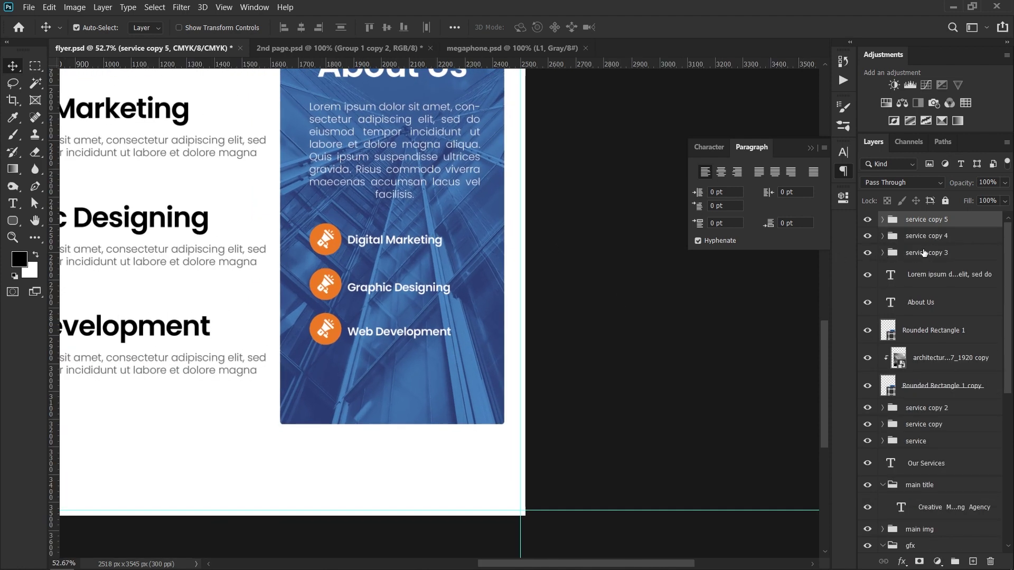
pyautogui.keyDown('shift'); pyautogui.click(924, 253); pyautogui.keyUp('shift')
pyautogui.hotkey('ctrl', 't')
pyautogui.moveTo(411, 295); pyautogui.dragTo(416, 338)
pyautogui.press('Return')
# - Duplicate the "About Us" heading below the paragraph and change the copy's text to "We Also Offer"
pyautogui.scroll(2, 402, 113)
pyautogui.moveTo(398, 106); pyautogui.dragTo(396, 266)
pyautogui.doubleClick(398, 268)
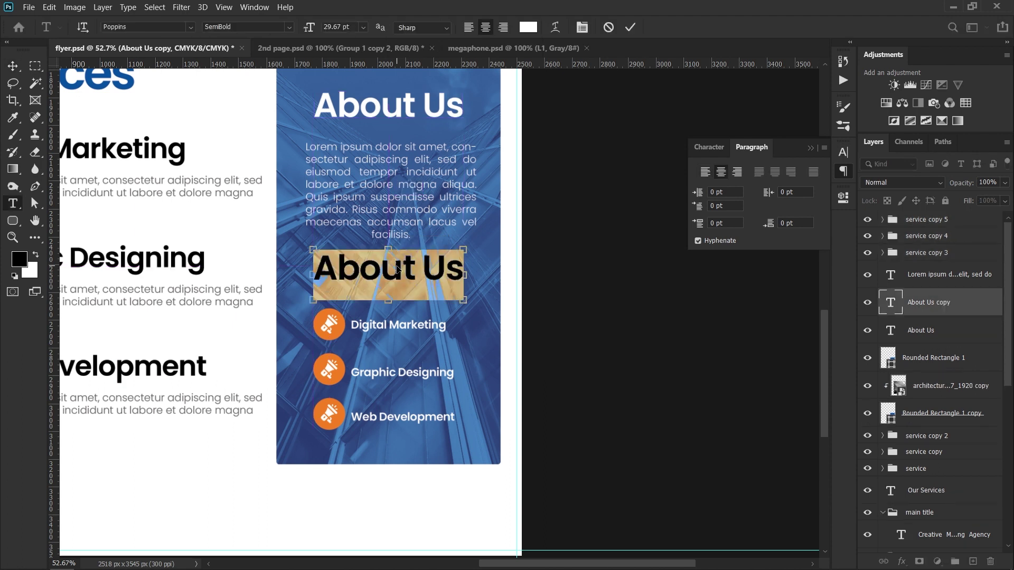
pyautogui.write('We')
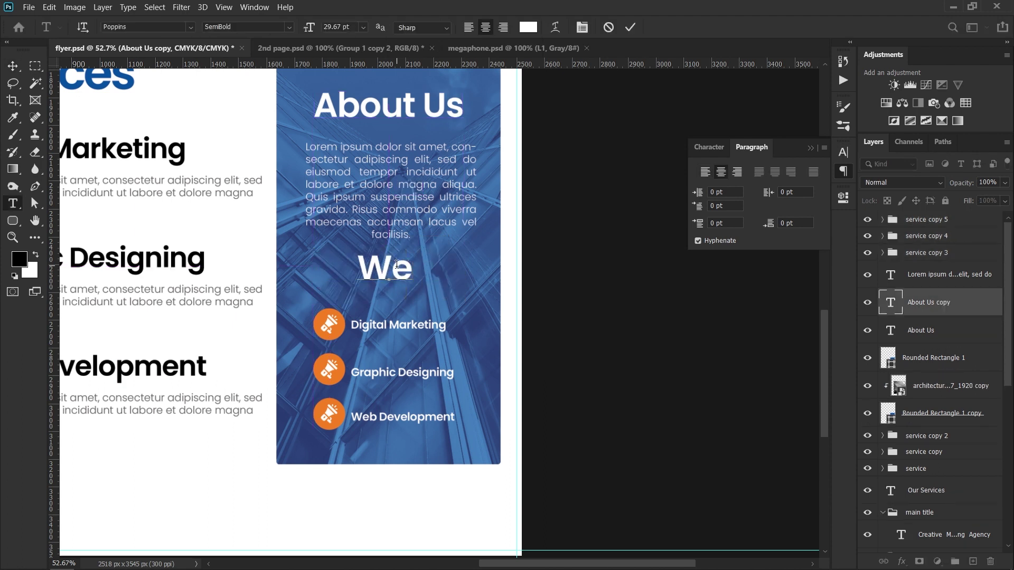
pyautogui.write(' Also Offer')
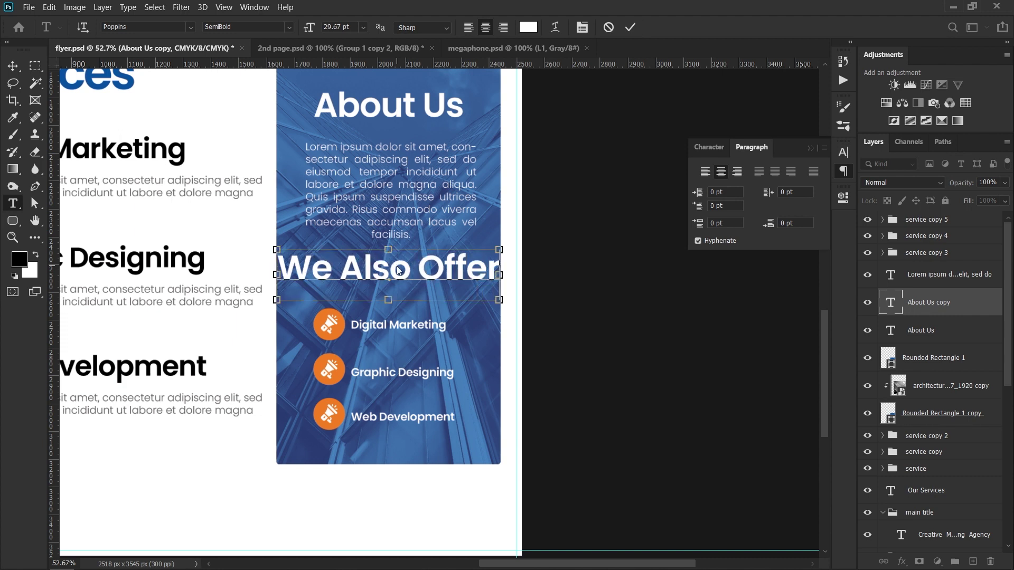
pyautogui.hotkey('ctrl', 'Return')
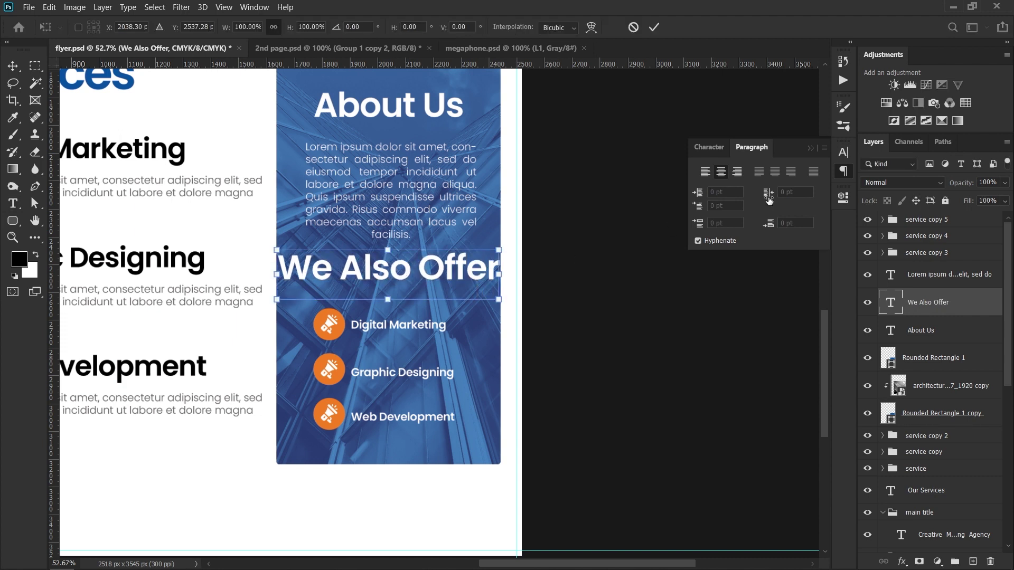
# - Reduce the "We Also Offer" heading's font size to 18 pt and nudge it slightly down toward the icon list
pyautogui.click(709, 147)
pyautogui.click(737, 188)
pyautogui.write('24')
pyautogui.press('Return')
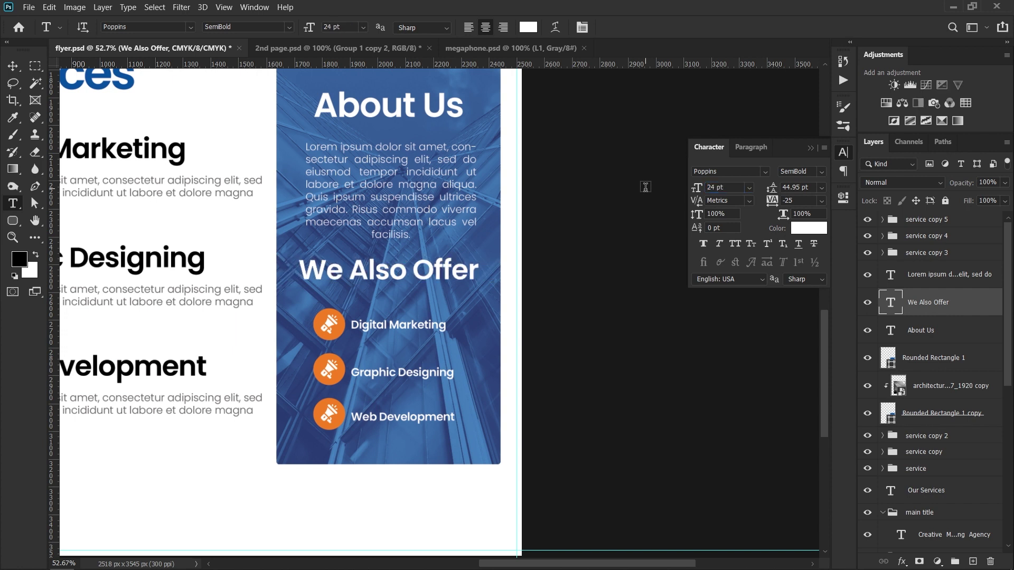
pyautogui.click(721, 189)
pyautogui.write('18')
pyautogui.press('Return')
pyautogui.click(13, 65)
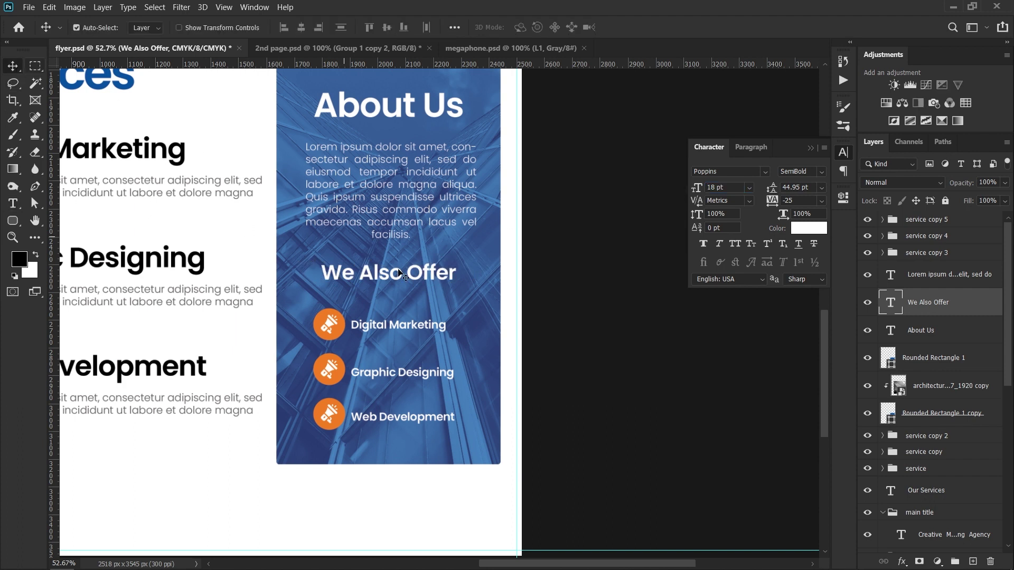
pyautogui.moveTo(458, 269); pyautogui.dragTo(446, 275)
# - Change the circle behind the panel's "Digital Marketing" icon to white
pyautogui.moveTo(383, 388); pyautogui.dragTo(429, 399)
pyautogui.click(315, 205)
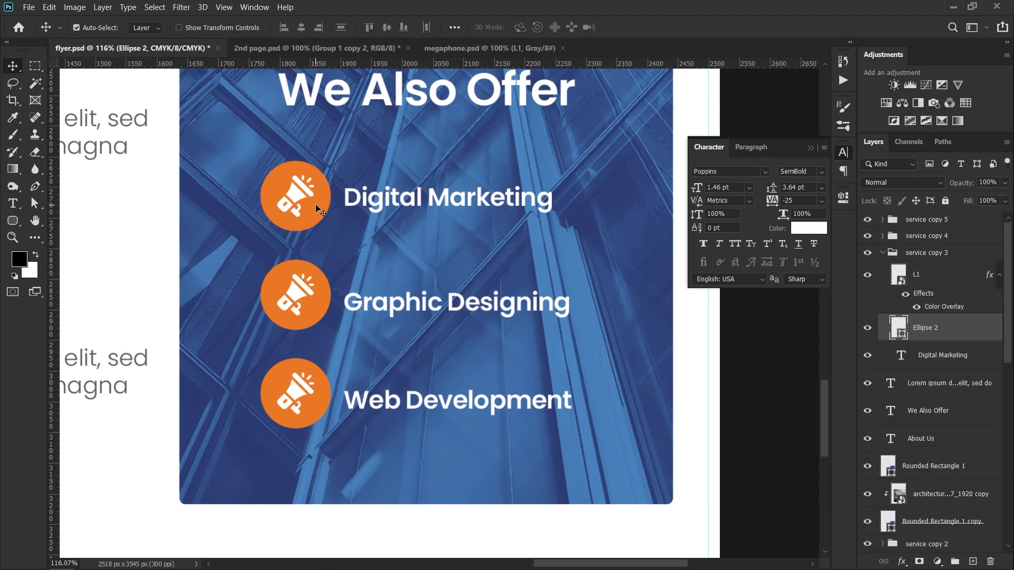
pyautogui.doubleClick(902, 338)
pyautogui.moveTo(634, 212); pyautogui.dragTo(564, 167)
pyautogui.click(861, 161)
# - Recolor the panel's "Digital Marketing" megaphone icon with a Color Overlay in dark blue sampled from the panel photo
pyautogui.click(924, 275)
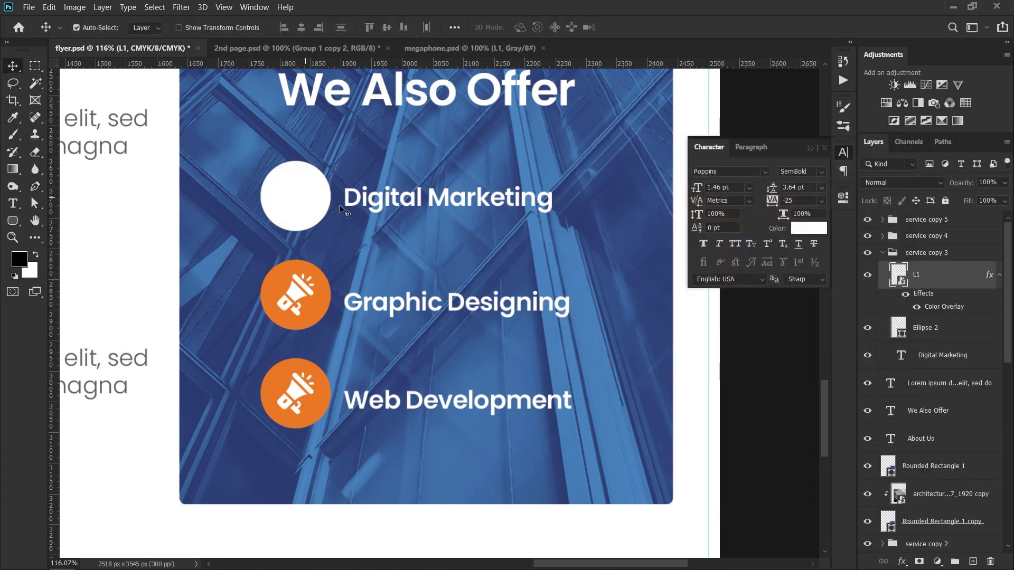
pyautogui.rightClick(931, 275)
pyautogui.click(794, 20)
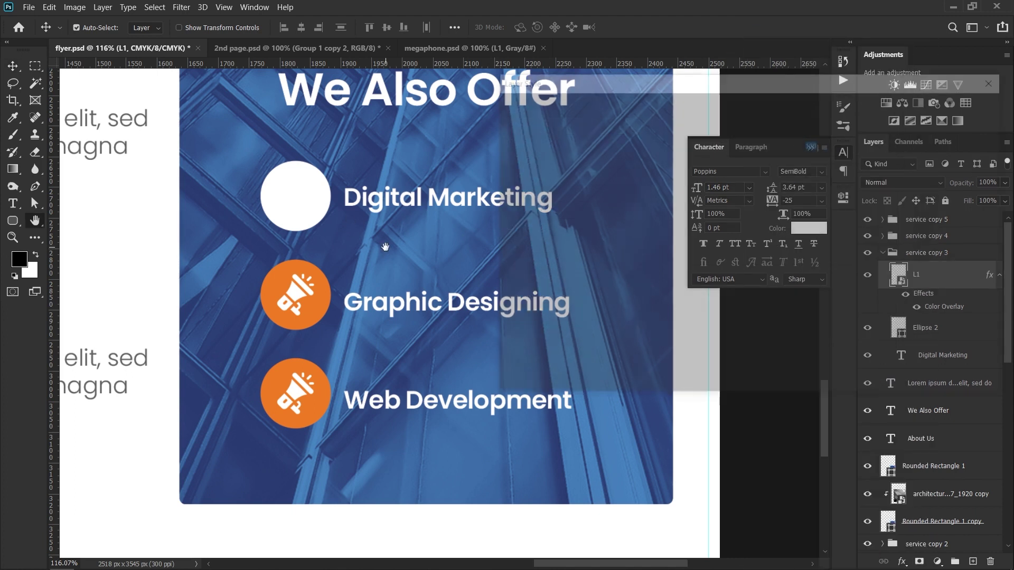
pyautogui.click(564, 261)
pyautogui.click(810, 128)
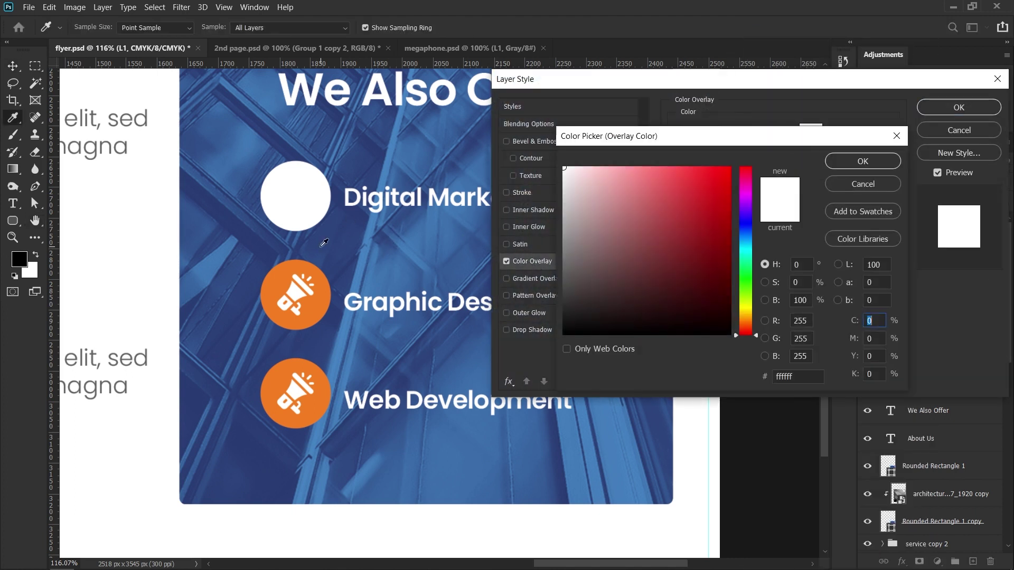
pyautogui.click(320, 245)
pyautogui.click(862, 161)
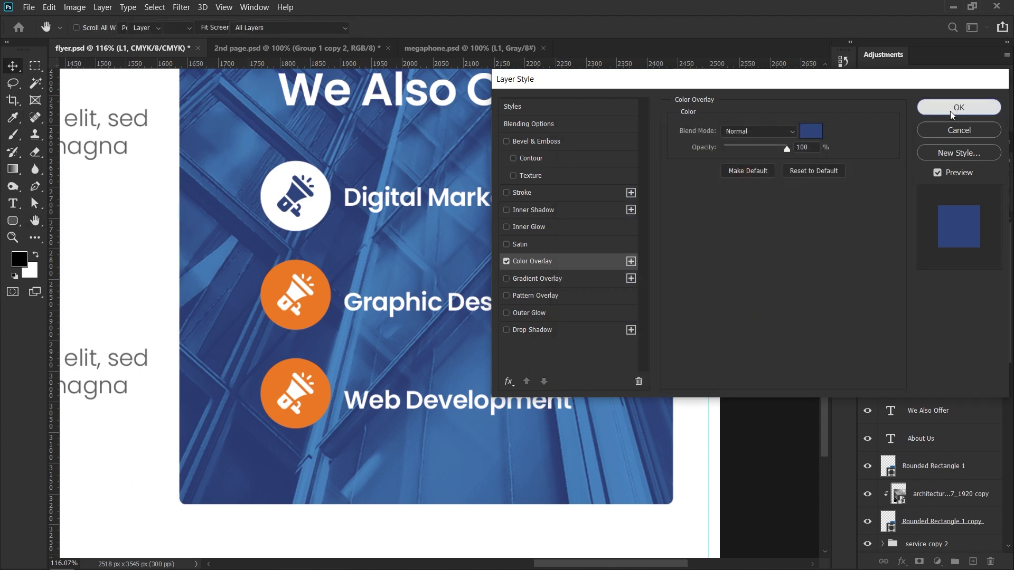
pyautogui.click(958, 107)
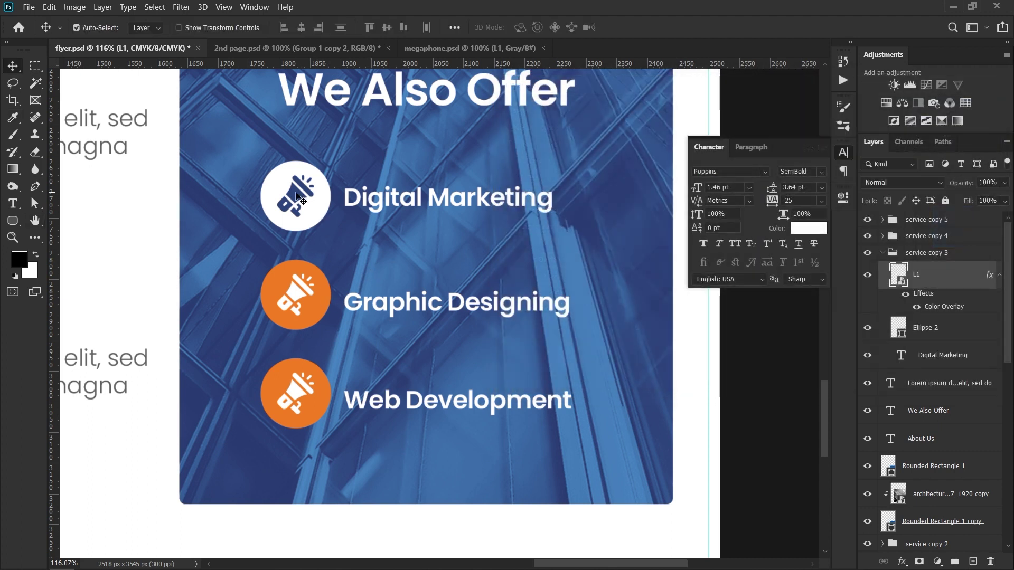
# - Copy the dark blue icon's layer style and paste it onto the "Graphic Designing" and "Web Development" megaphone icons on the panel
pyautogui.rightClick(948, 277)
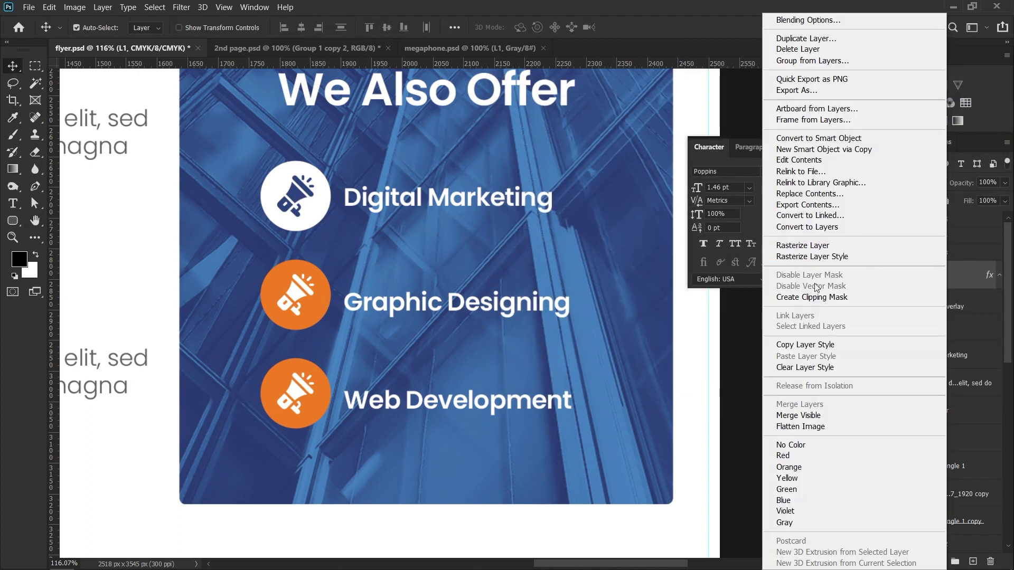
pyautogui.click(806, 345)
pyautogui.click(294, 296)
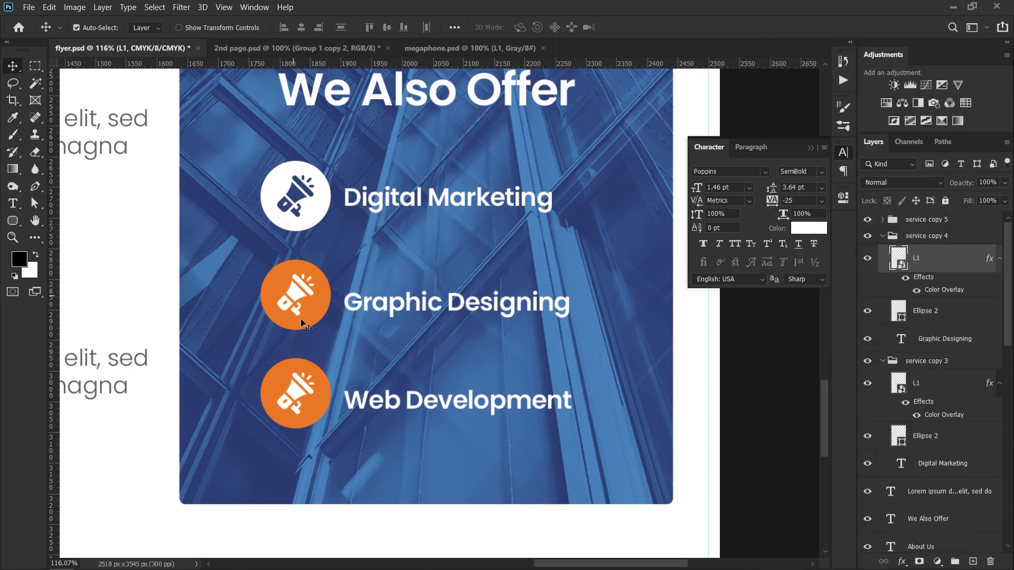
pyautogui.click(298, 393)
pyautogui.rightClick(933, 242)
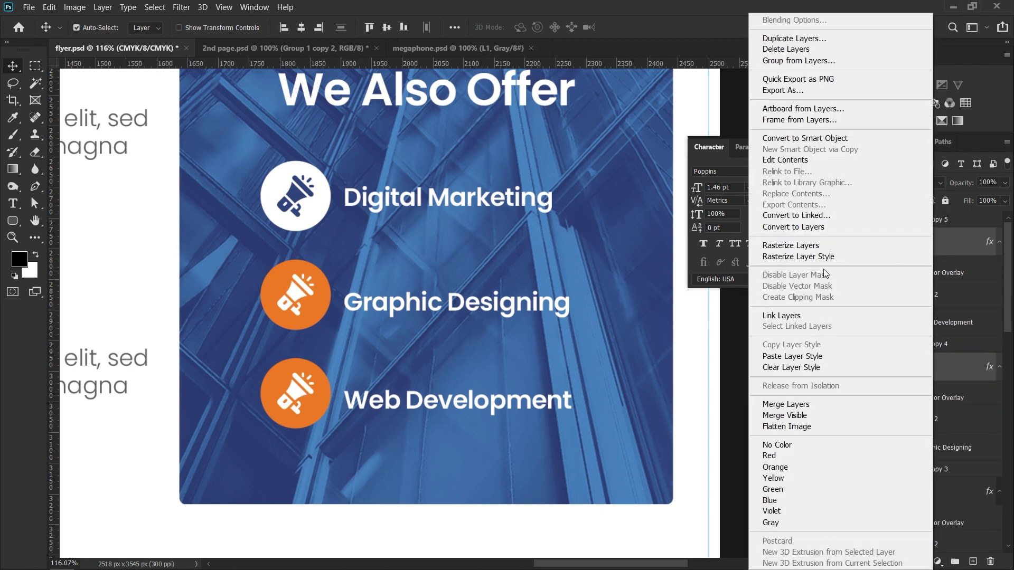
pyautogui.click(792, 357)
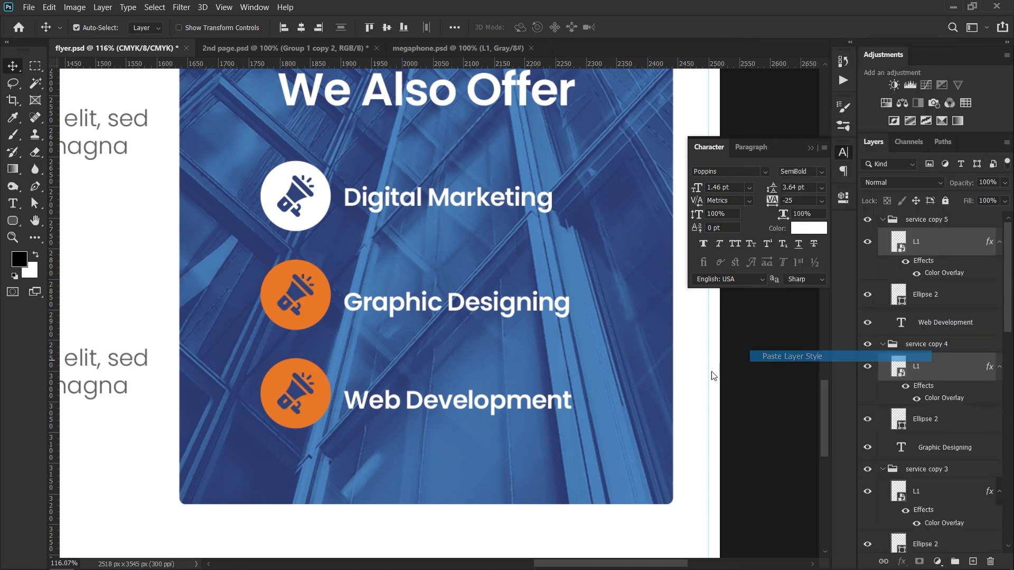
# - Fill the circles behind the panel's "Graphic Designing" and "Web Development" icons with white
pyautogui.click(311, 319)
pyautogui.hotkey('alt', 'BackSpace')
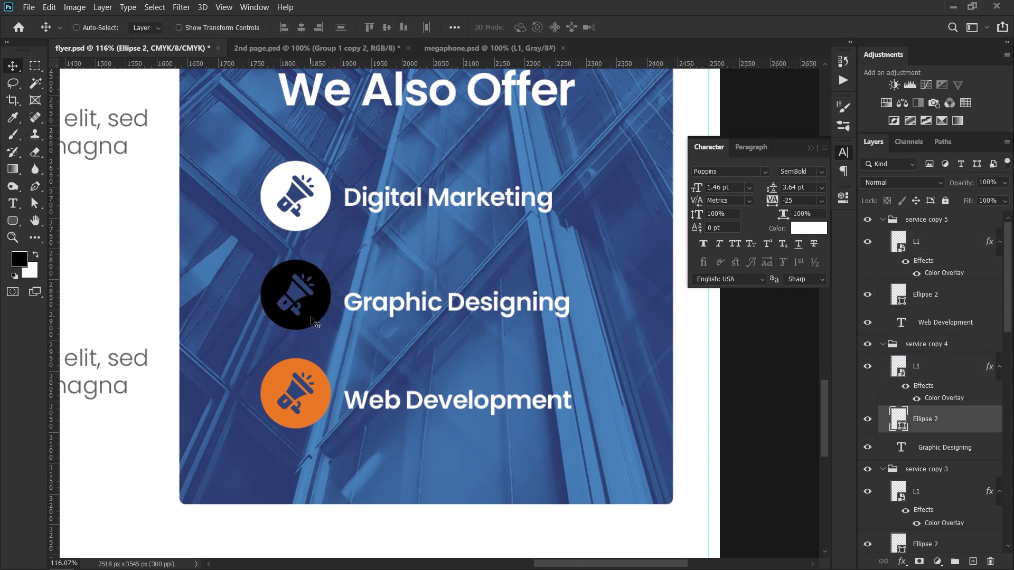
pyautogui.hotkey('ctrl', 'BackSpace')
pyautogui.click(319, 407)
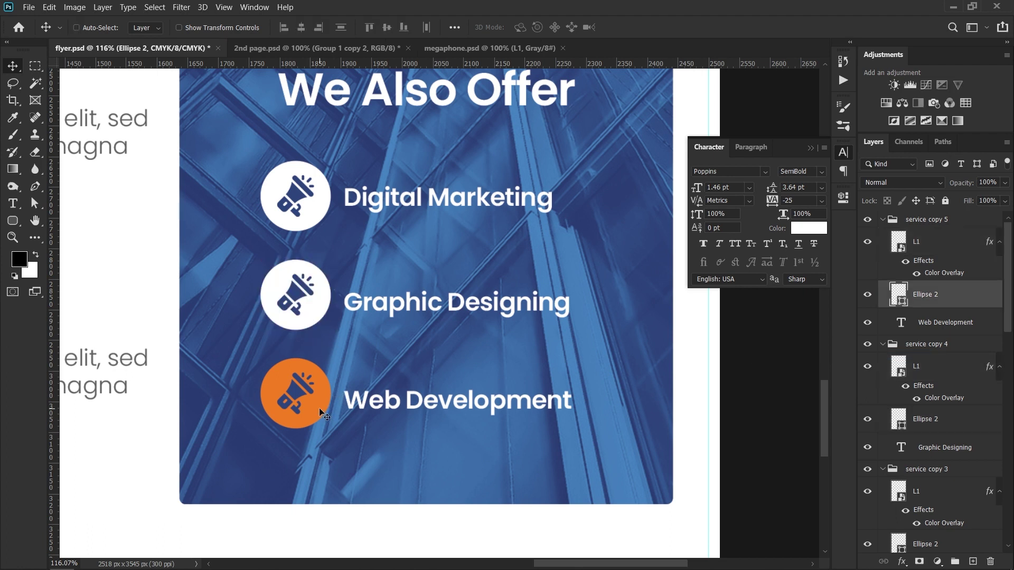
pyautogui.hotkey('ctrl', 'BackSpace')
# - Draw a rectangle about 2679 × 354 px across the flyer's bottom edge and fill it with light grey #dfdfdf
pyautogui.moveTo(485, 307); pyautogui.dragTo(471, 430)
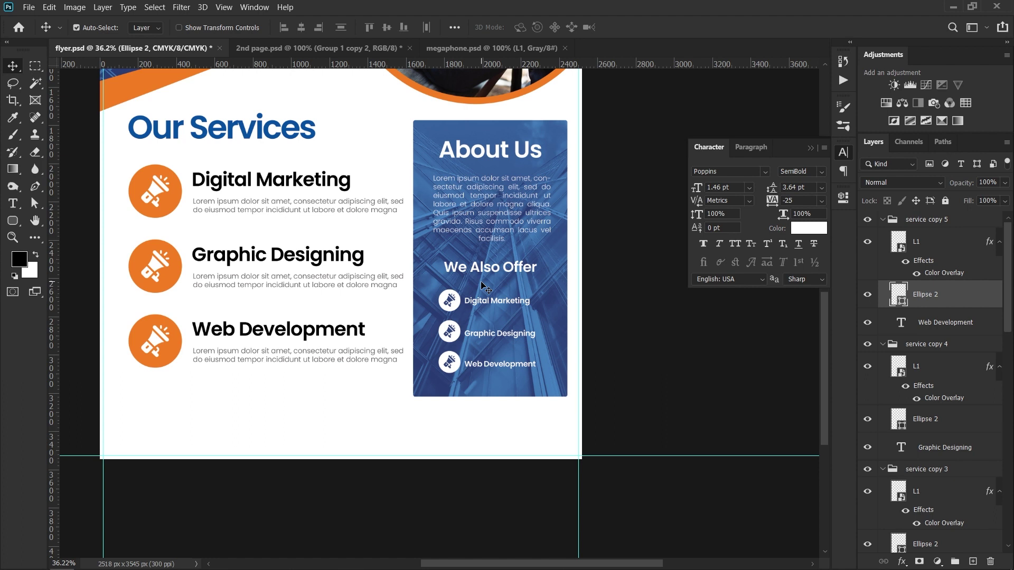
pyautogui.moveTo(482, 285); pyautogui.dragTo(346, 307)
pyautogui.moveTo(391, 379); pyautogui.dragTo(377, 323)
pyautogui.click(448, 401)
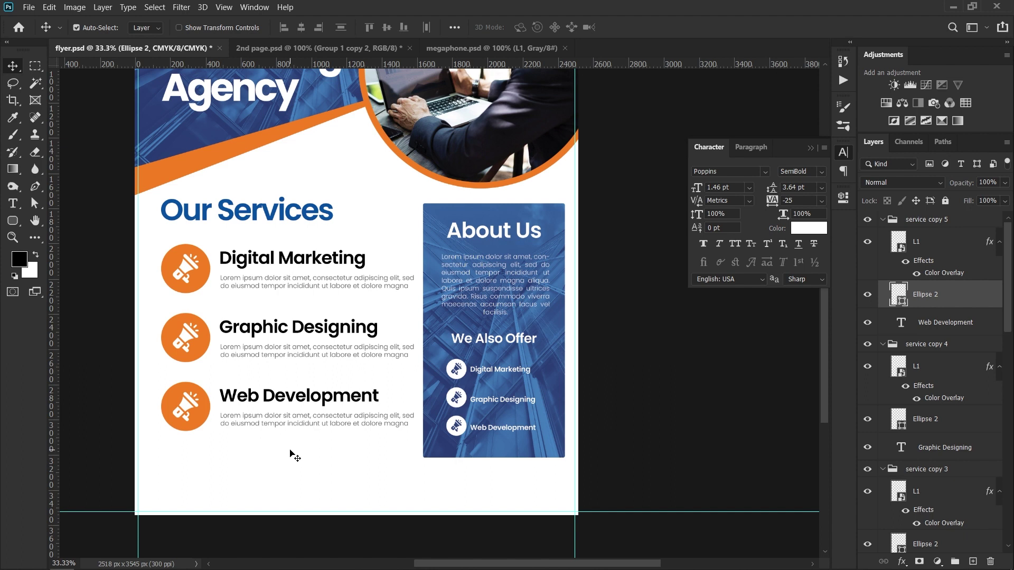
pyautogui.click(21, 231)
pyautogui.click(53, 221)
pyautogui.moveTo(125, 466)
pyautogui.mouseDown()
pyautogui.moveTo(145, 478)
pyautogui.moveTo(597, 528)
pyautogui.mouseUp()
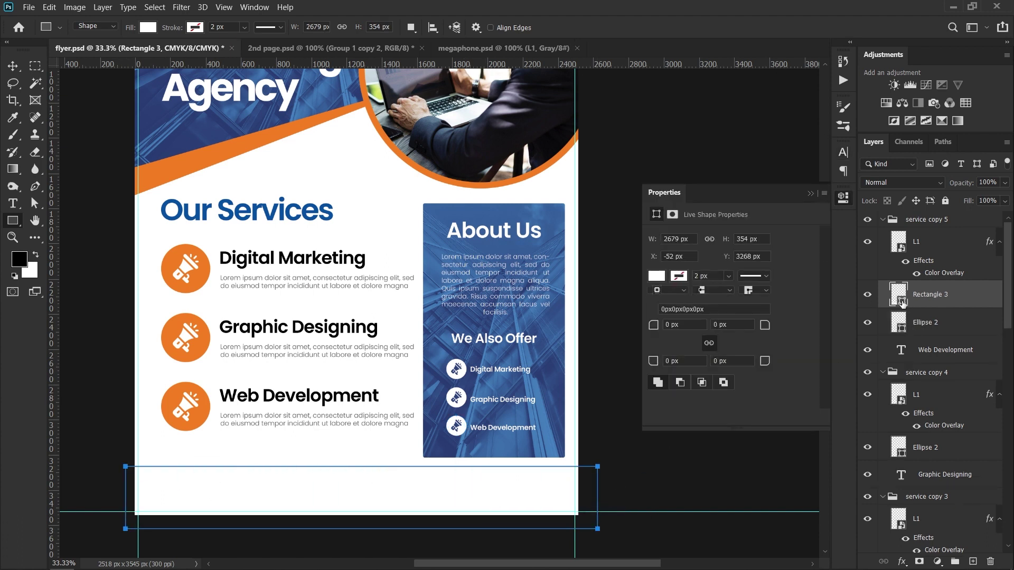
pyautogui.doubleClick(889, 304)
pyautogui.moveTo(613, 249); pyautogui.dragTo(474, 188)
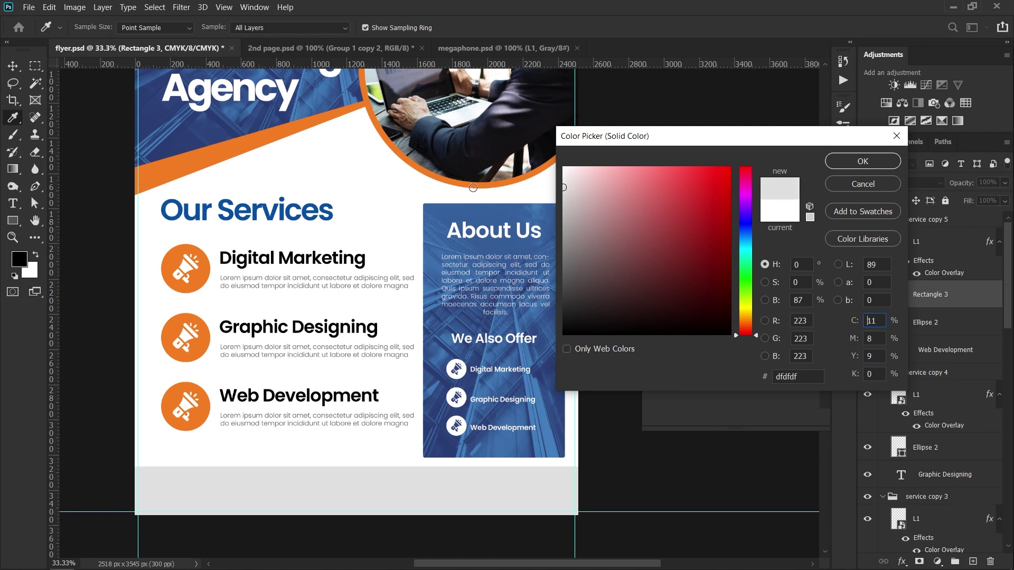
pyautogui.click(846, 170)
# - Duplicate the grey footer rectangle, reduce the copy's height to about 29 px, and center this strip on the footer's upper edge
pyautogui.scroll(4, 455, 477)
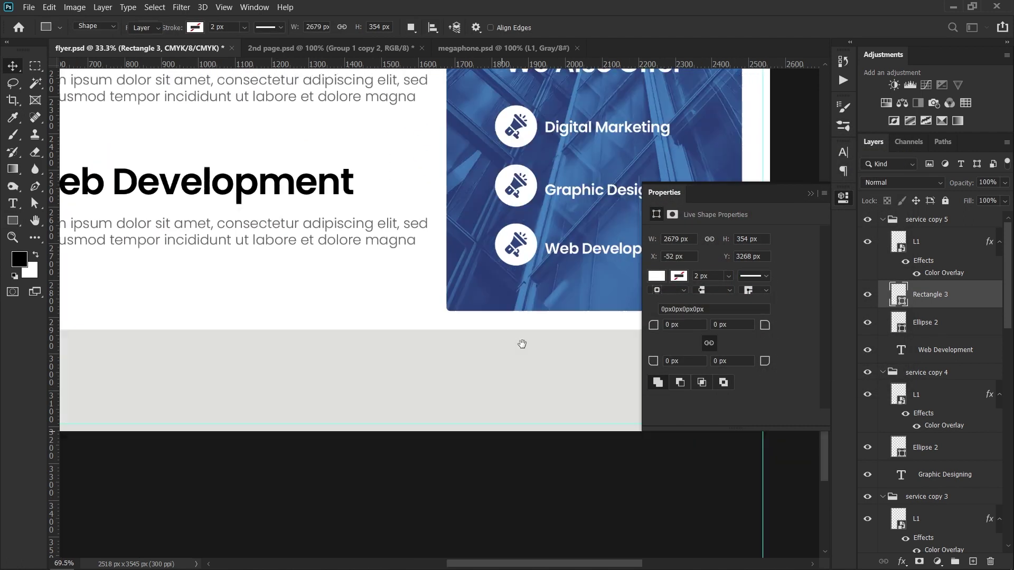
pyautogui.press('v')
pyautogui.moveTo(725, 344); pyautogui.dragTo(551, 327)
pyautogui.hotkey('ctrl', 't')
pyautogui.scroll(-3, 512, 362)
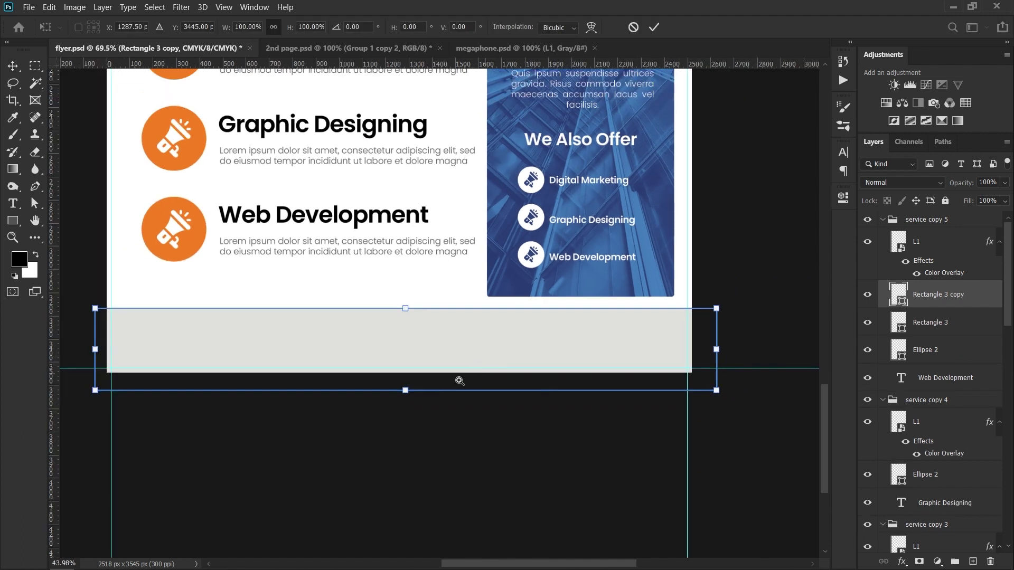
pyautogui.moveTo(404, 389); pyautogui.dragTo(407, 316)
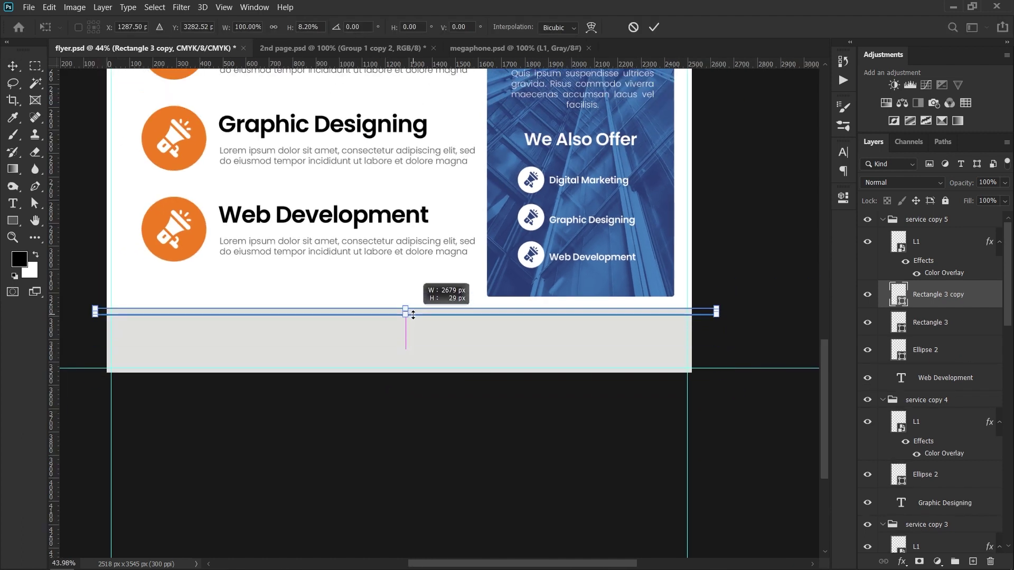
pyautogui.moveTo(484, 301); pyautogui.dragTo(541, 309)
pyautogui.moveTo(477, 338); pyautogui.dragTo(477, 328)
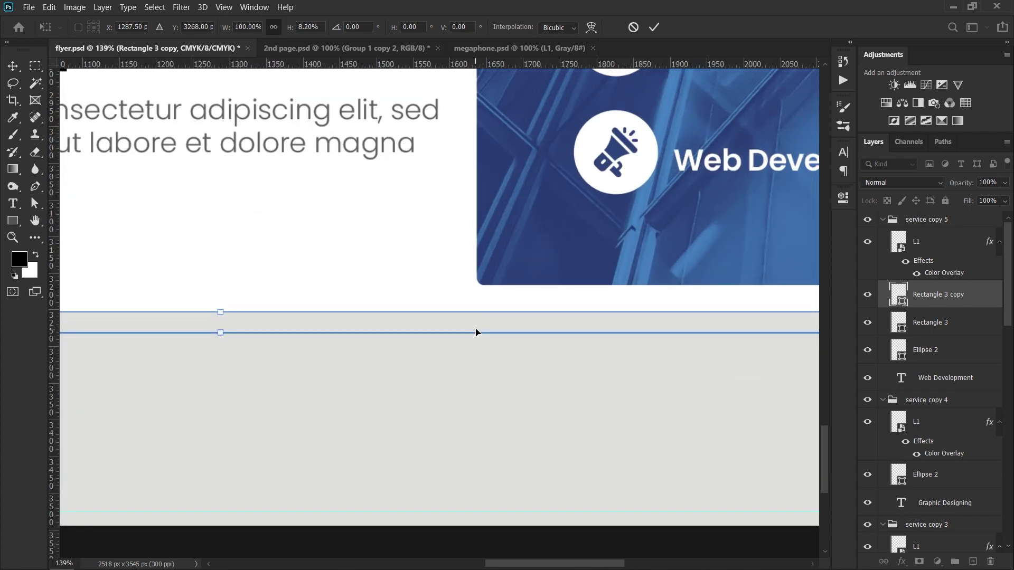
pyautogui.press('Return')
# - Fill the thin strip above the grey footer with the orange #f57e20 sampled from a service icon circle
pyautogui.moveTo(540, 333); pyautogui.dragTo(470, 337)
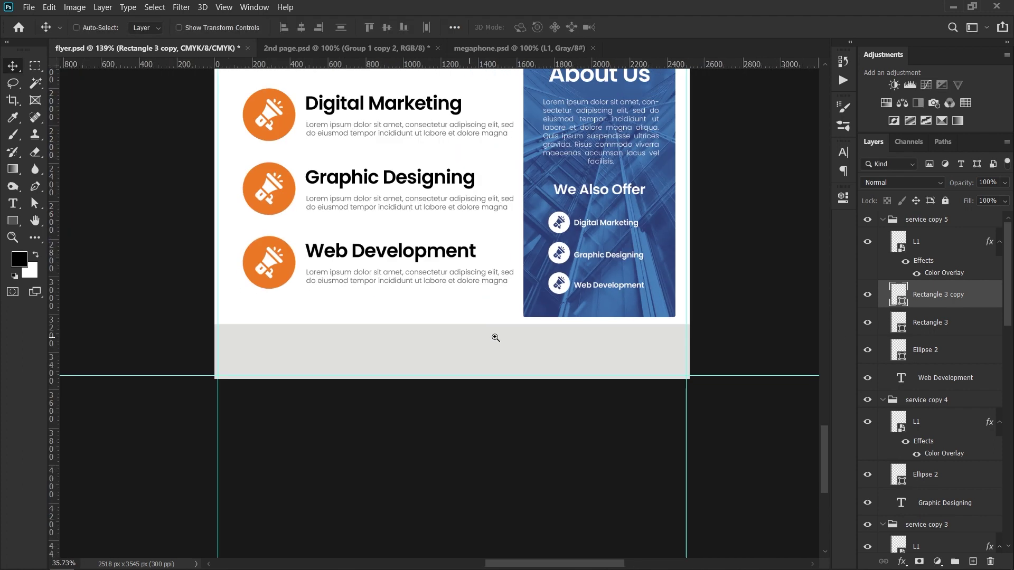
pyautogui.doubleClick(903, 303)
pyautogui.click(289, 264)
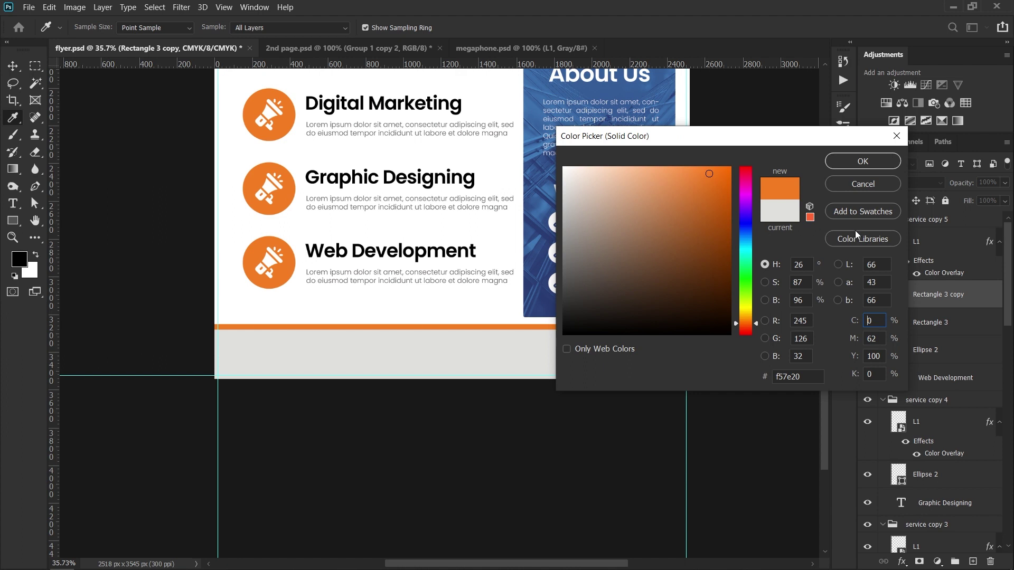
pyautogui.click(863, 162)
pyautogui.moveTo(389, 313); pyautogui.dragTo(299, 322)
pyautogui.moveTo(543, 454); pyautogui.dragTo(499, 312)
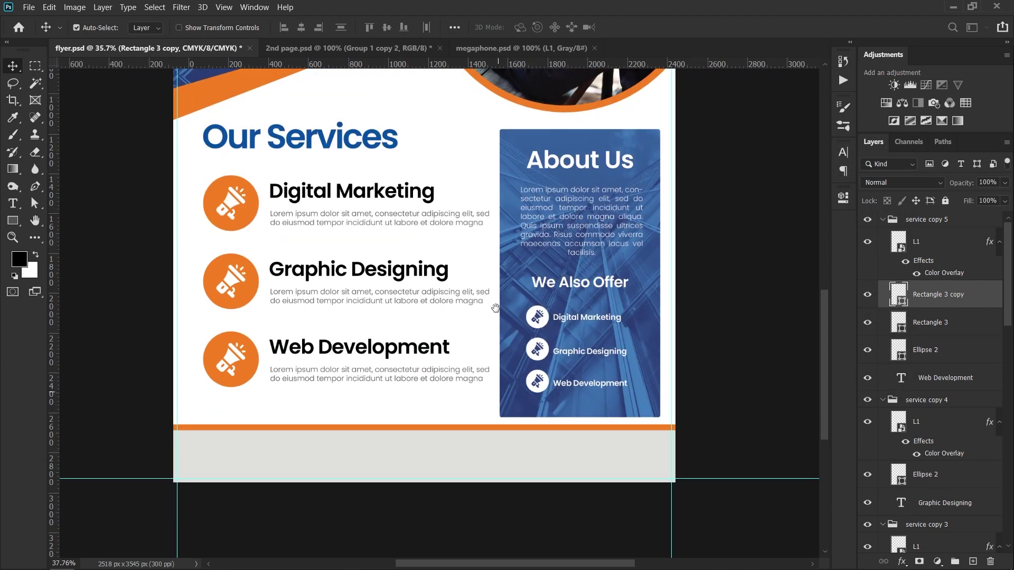
# - Change the fill of the thin strip above the footer from orange to a neutral grey, RGB 204, 204, 204
pyautogui.doubleClick(905, 302)
pyautogui.click(285, 140)
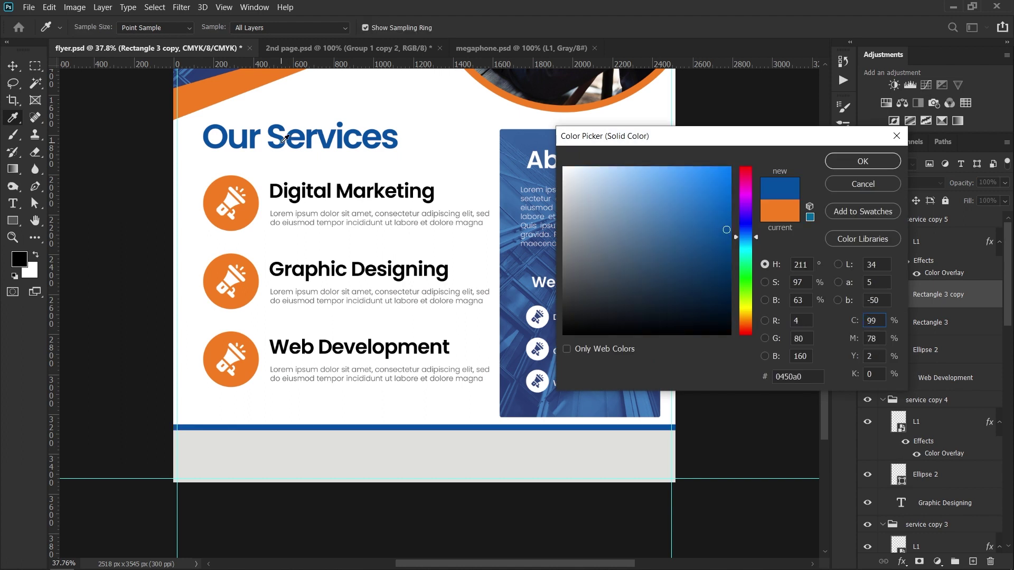
pyautogui.moveTo(635, 243); pyautogui.dragTo(412, 200)
pyautogui.click(845, 161)
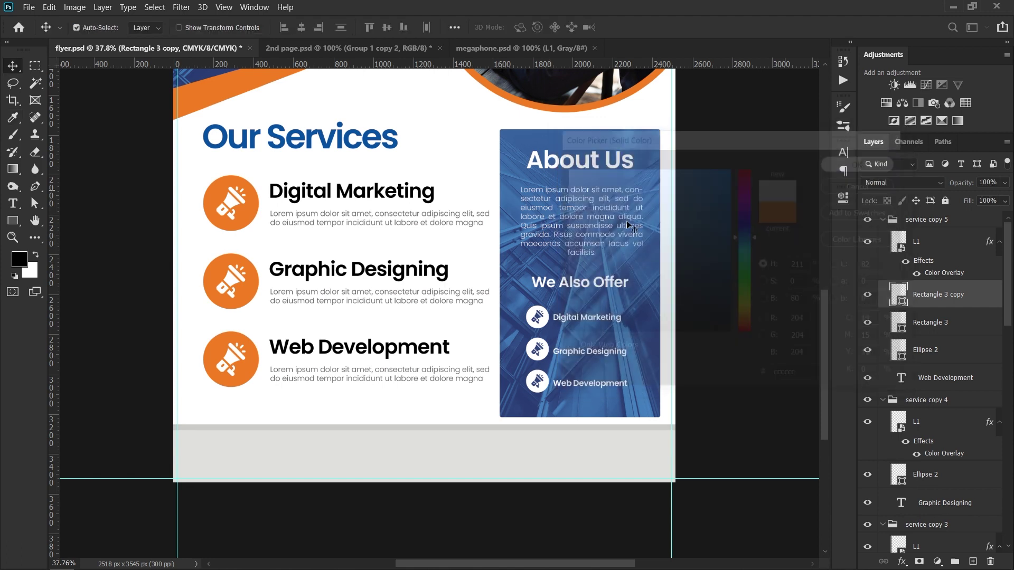
# - Lighten the grey footer rectangle by lowering its opacity, and fill the thin strip above it with light grey #ebebeb
pyautogui.click(352, 448)
pyautogui.moveTo(962, 184); pyautogui.dragTo(924, 190)
pyautogui.click(491, 430)
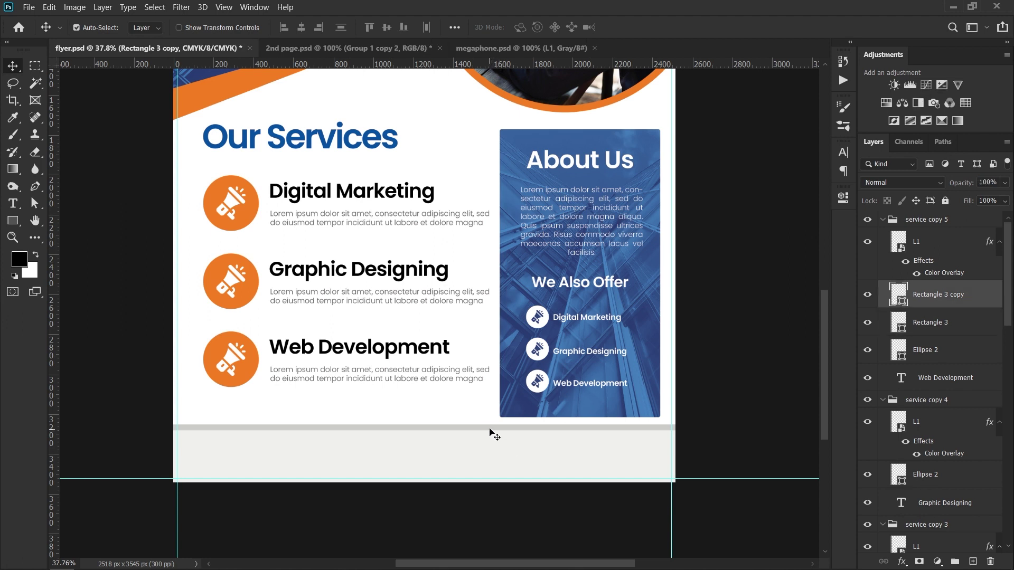
pyautogui.doubleClick(899, 296)
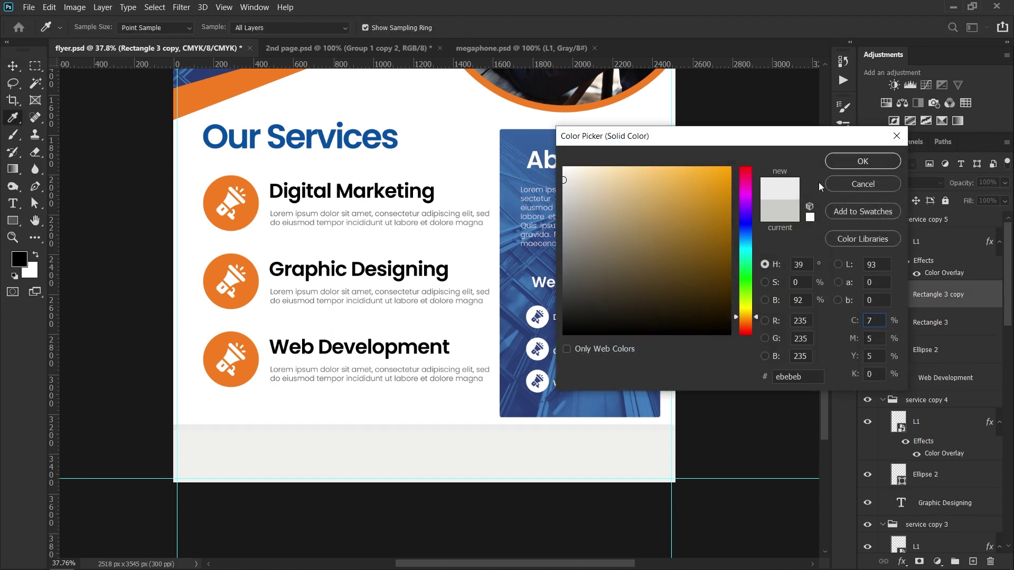
pyautogui.click(844, 163)
pyautogui.moveTo(489, 416); pyautogui.dragTo(448, 365)
pyautogui.moveTo(332, 366); pyautogui.dragTo(378, 380)
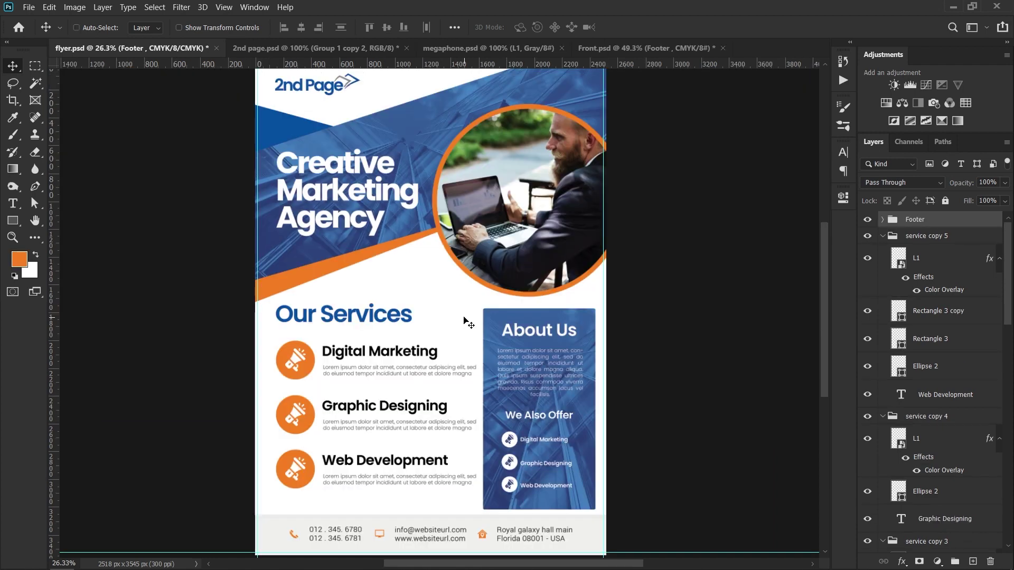
# - Collapse the layer groups service copy 5, service copy 4 and service copy 3
pyautogui.moveTo(445, 425); pyautogui.dragTo(468, 392)
pyautogui.moveTo(599, 400); pyautogui.dragTo(617, 414)
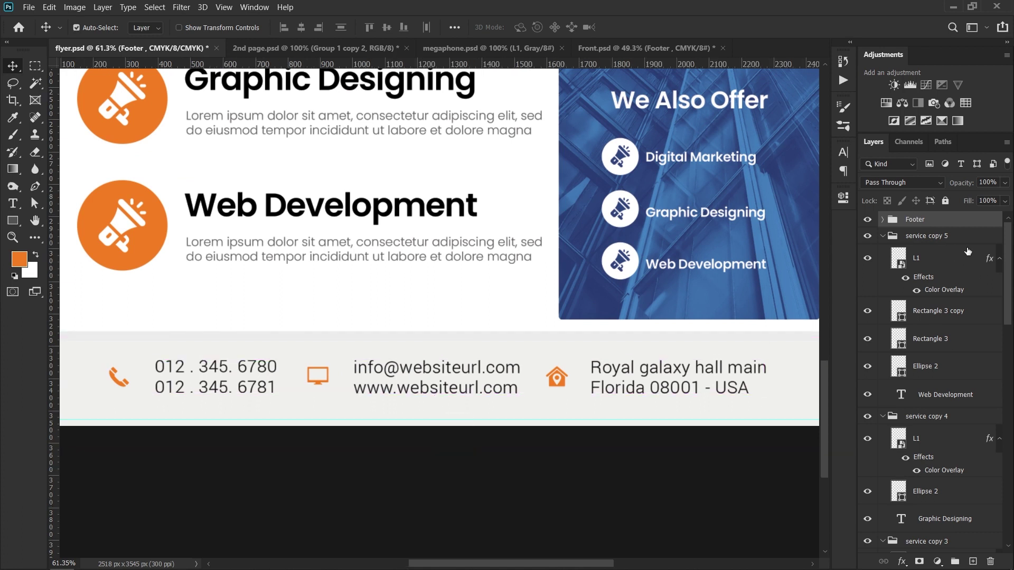
pyautogui.click(882, 236)
pyautogui.click(883, 254)
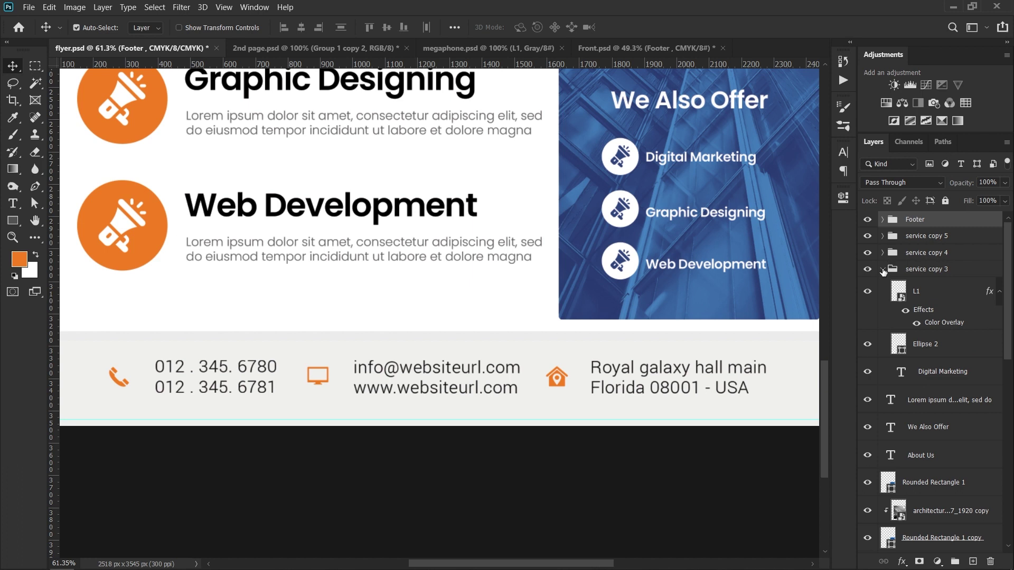
pyautogui.click(882, 270)
# - Group all layers of the blue About Us panel: its three service copies, texts, rounded rectangles and clipped architecture image
pyautogui.click(922, 270)
pyautogui.click(924, 253)
pyautogui.click(927, 237)
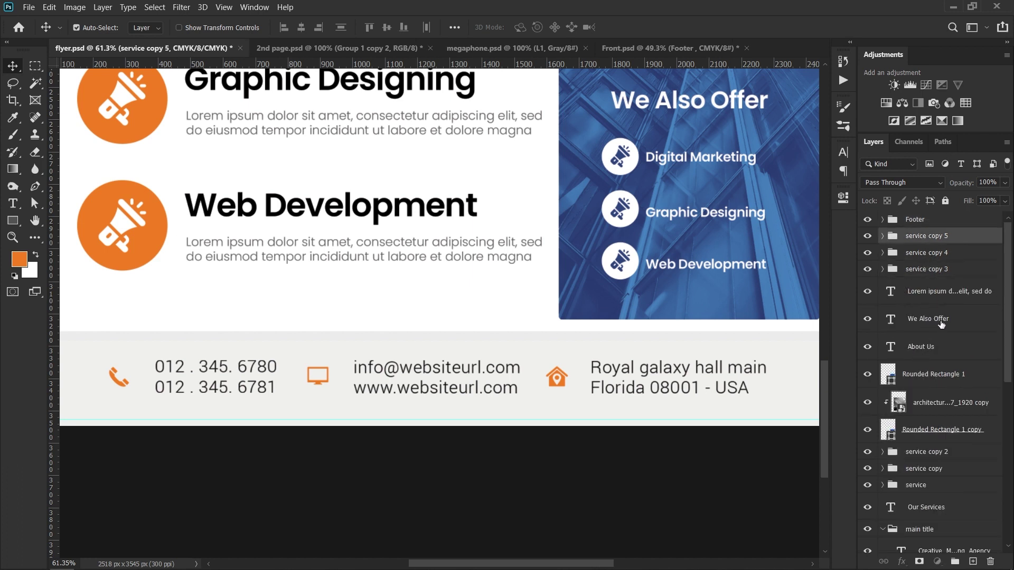
pyautogui.click(929, 348)
pyautogui.keyDown('ctrl'); pyautogui.click(941, 319); pyautogui.keyUp('ctrl')
pyautogui.keyDown('ctrl'); pyautogui.click(942, 292); pyautogui.keyUp('ctrl')
pyautogui.keyDown('ctrl'); pyautogui.click(928, 266); pyautogui.keyUp('ctrl')
pyautogui.keyDown('ctrl'); pyautogui.click(930, 253); pyautogui.keyUp('ctrl')
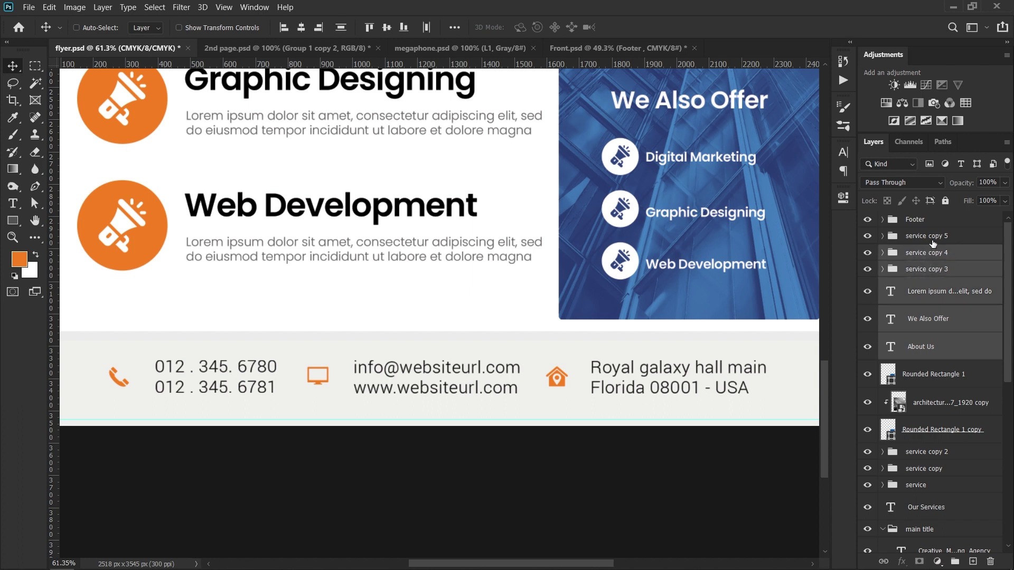
pyautogui.keyDown('ctrl'); pyautogui.click(934, 238); pyautogui.keyUp('ctrl')
pyautogui.keyDown('ctrl'); pyautogui.click(937, 381); pyautogui.keyUp('ctrl')
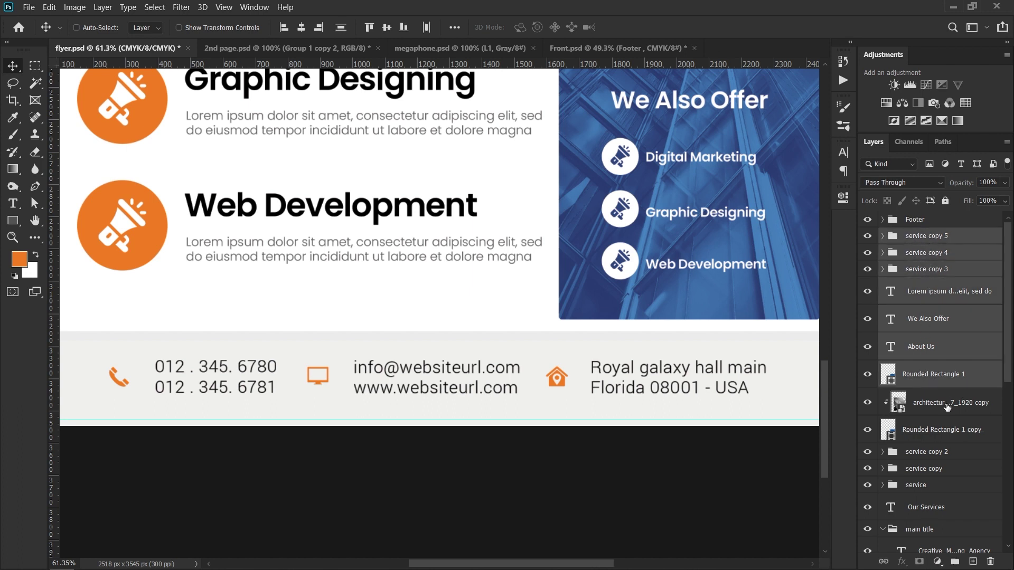
pyautogui.keyDown('ctrl'); pyautogui.click(948, 407); pyautogui.keyUp('ctrl')
pyautogui.keyDown('ctrl'); pyautogui.click(931, 430); pyautogui.keyUp('ctrl')
pyautogui.hotkey('ctrl', 'g')
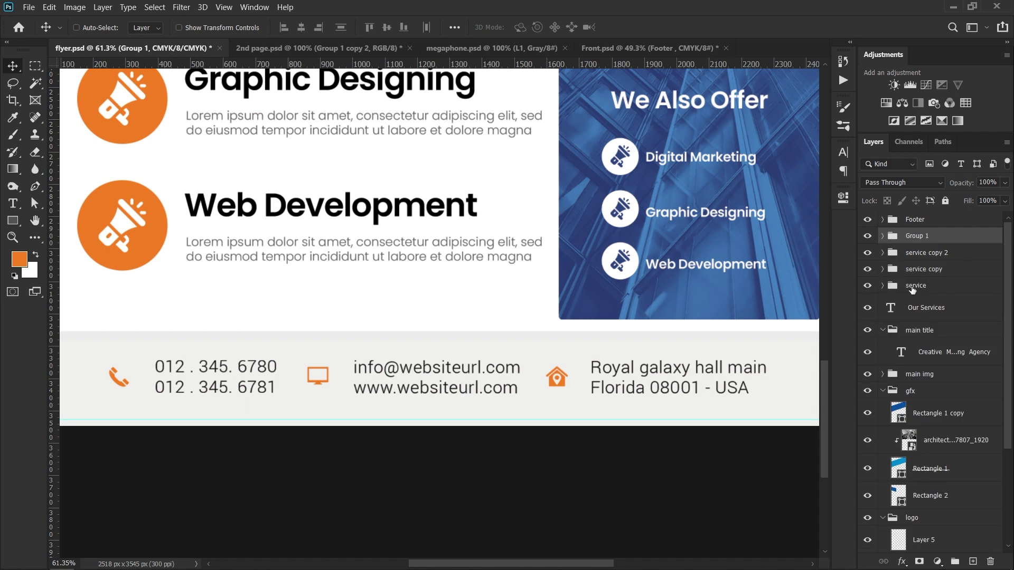
# - Rename the new panel group as "About us" and save the flyer
pyautogui.doubleClick(914, 235)
pyautogui.write('About us')
pyautogui.press('Return')
pyautogui.hotkey('ctrl', 's')
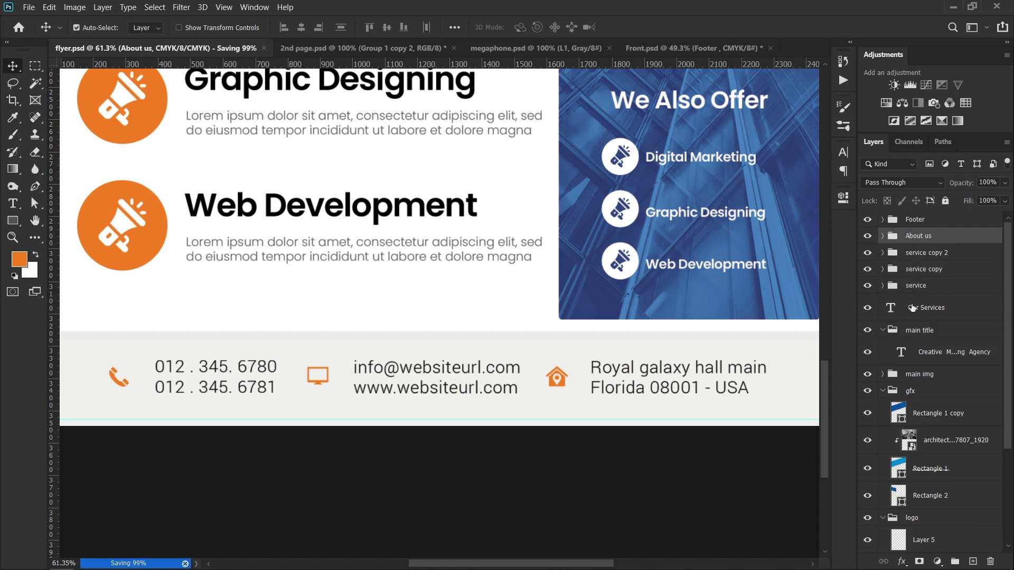
# - Rename the groups service, service copy and service copy 2 as "dgital", "gd" and "web"
pyautogui.click(927, 311)
pyautogui.keyDown('shift'); pyautogui.click(929, 270); pyautogui.keyUp('shift')
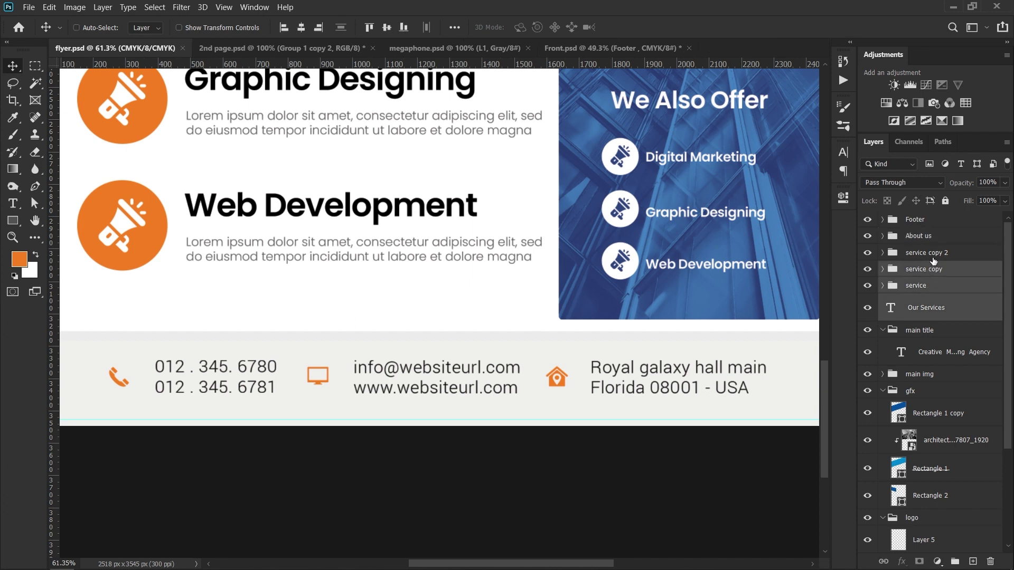
pyautogui.doubleClick(915, 287)
pyautogui.write('dgital')
pyautogui.press('Return')
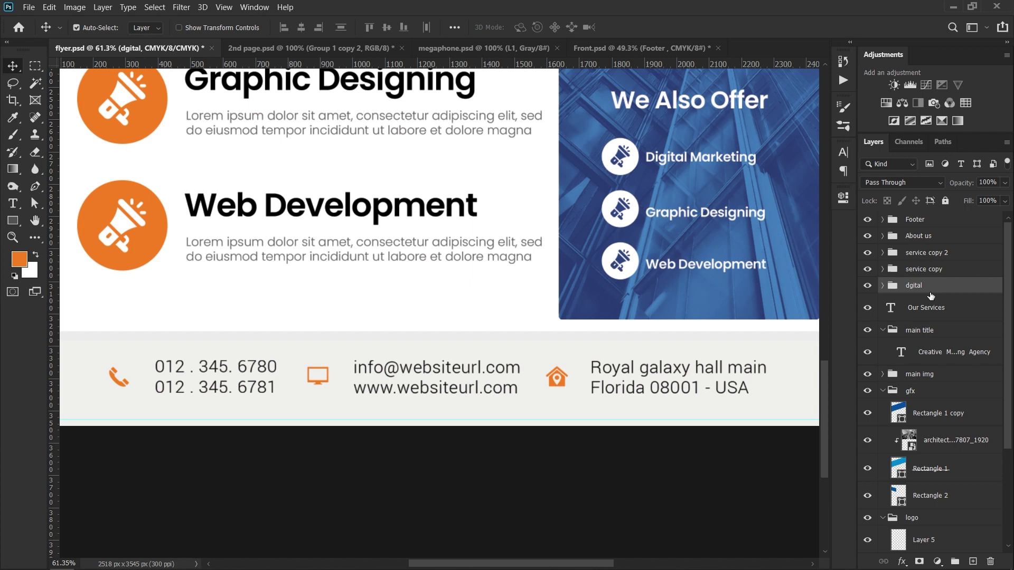
pyautogui.doubleClick(927, 269)
pyautogui.write('gd')
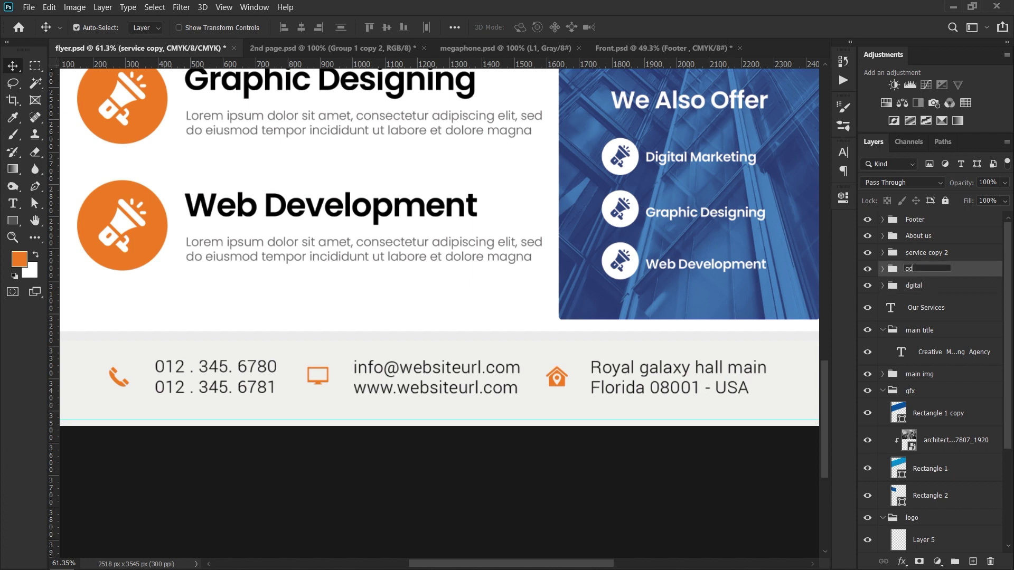
pyautogui.press('Return')
pyautogui.doubleClick(917, 254)
pyautogui.write('web')
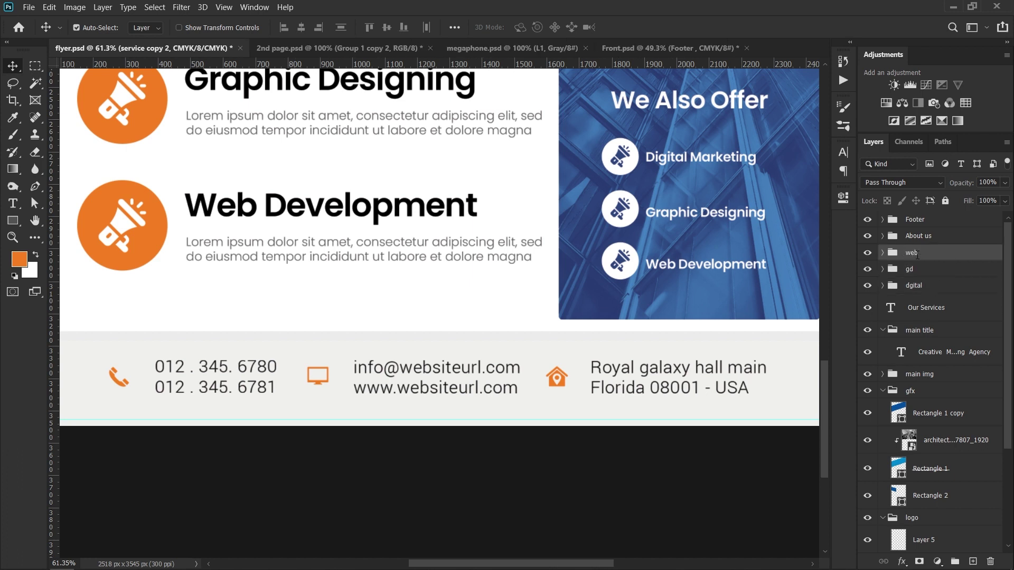
pyautogui.press('Return')
# - Group the web, gd and dgital groups with the "Our Services" heading and name the group "Services"
pyautogui.keyDown('shift'); pyautogui.click(916, 288); pyautogui.keyUp('shift')
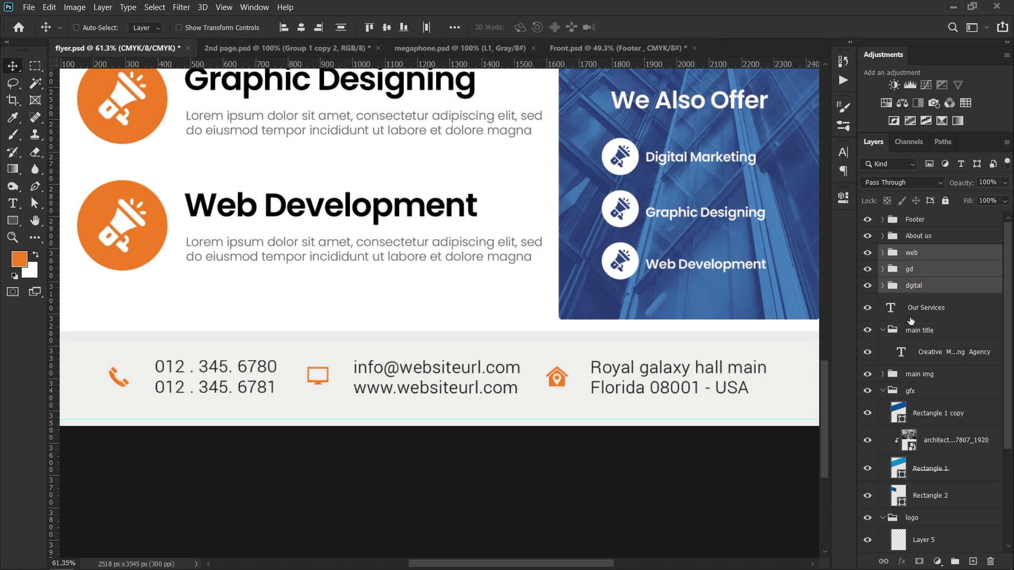
pyautogui.keyDown('shift'); pyautogui.click(934, 316); pyautogui.keyUp('shift')
pyautogui.hotkey('ctrl', 'g')
pyautogui.doubleClick(916, 253)
pyautogui.write('Services')
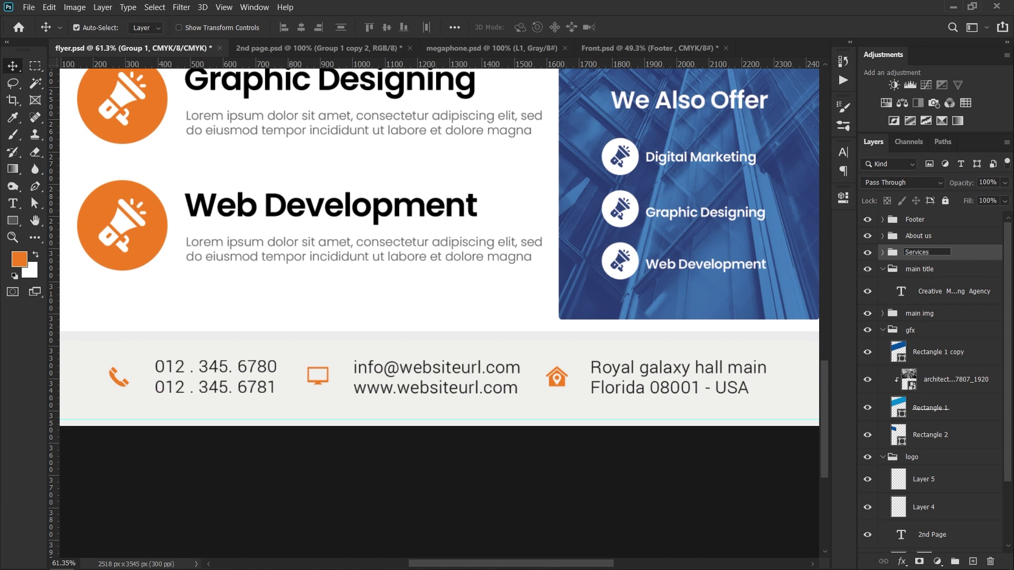
pyautogui.press('Return')
# - Collapse the main title, gfx and logo layer groups
pyautogui.click(883, 269)
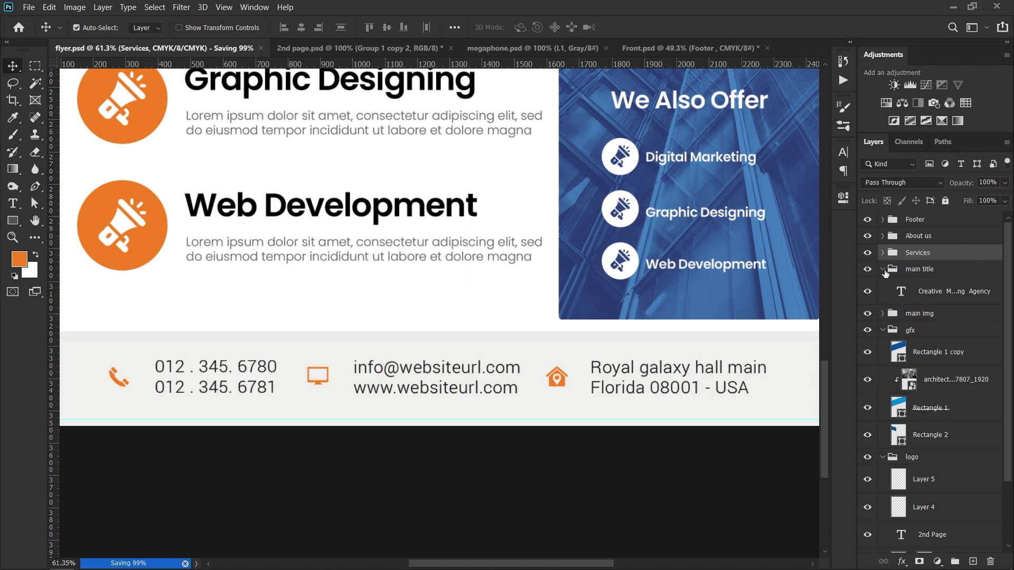
pyautogui.click(883, 303)
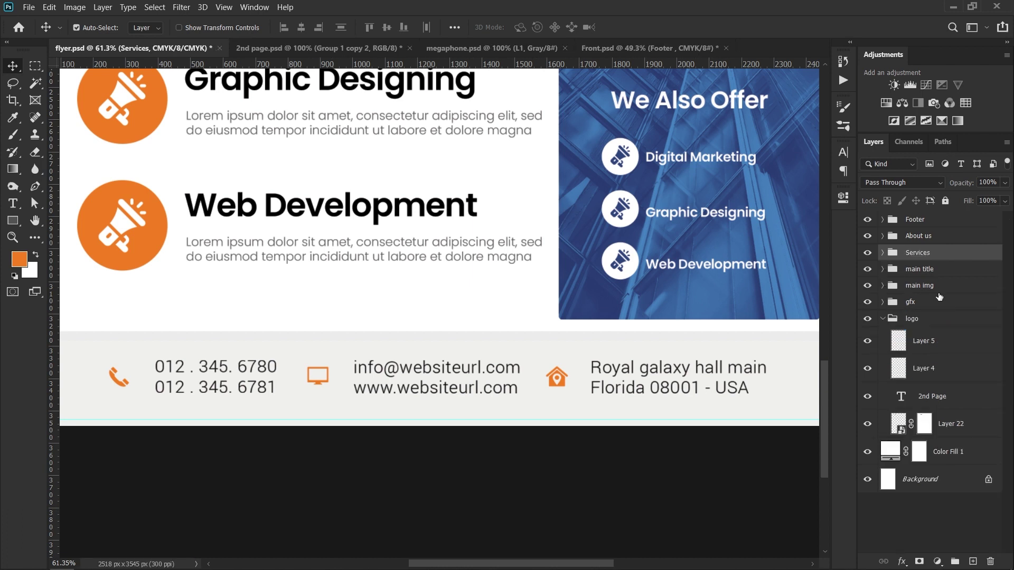
pyautogui.click(882, 319)
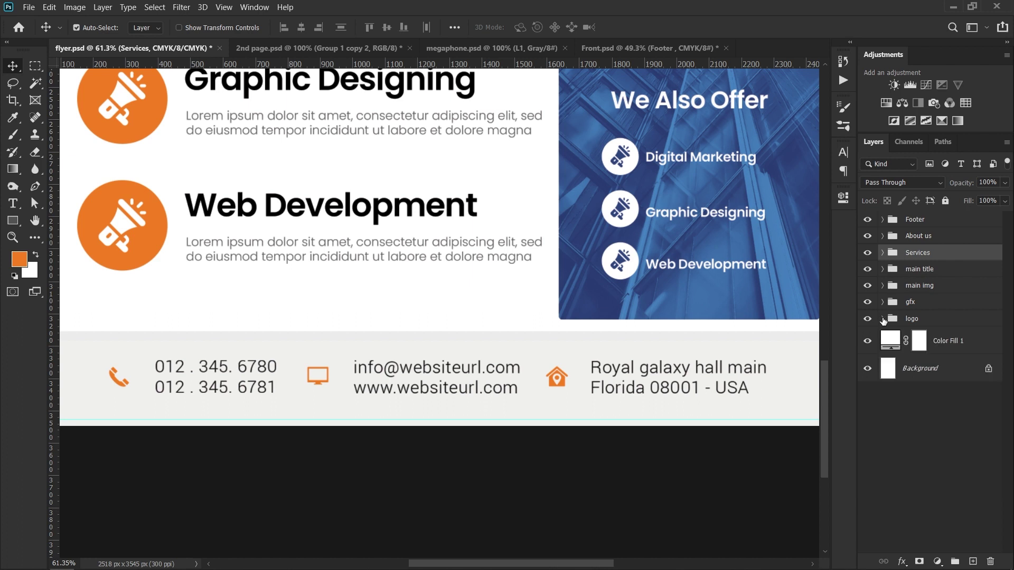
# - Move the logo group slightly away from the flyer's left edge within the white header area
pyautogui.scroll(-3, 486, 328)
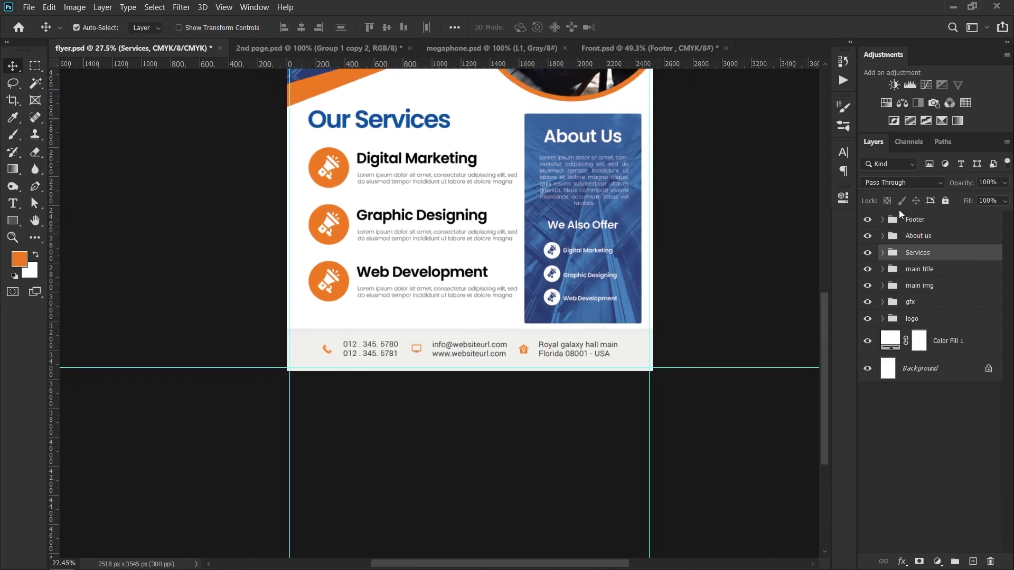
pyautogui.scroll(5, 583, 265)
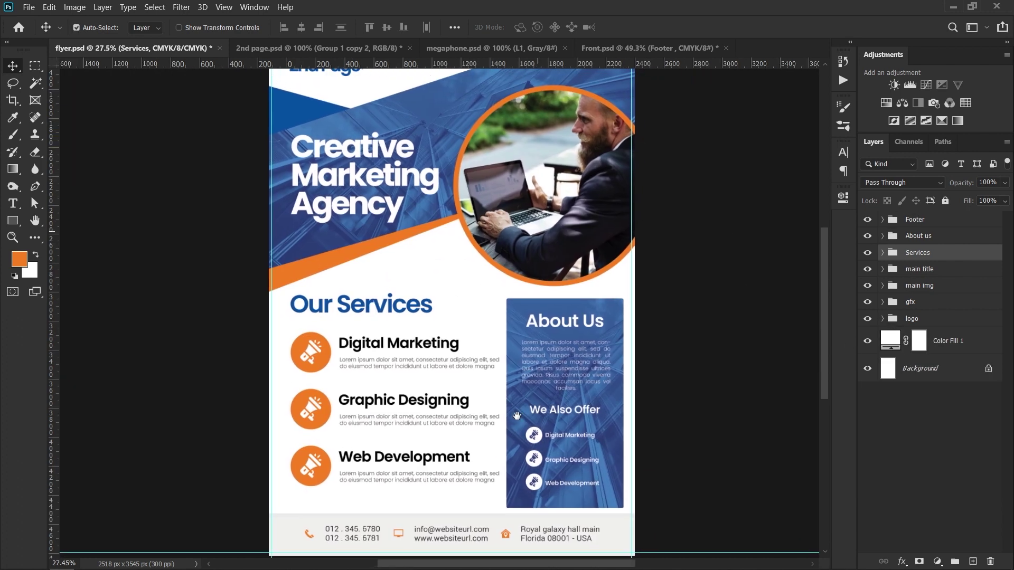
pyautogui.moveTo(474, 254); pyautogui.dragTo(466, 265)
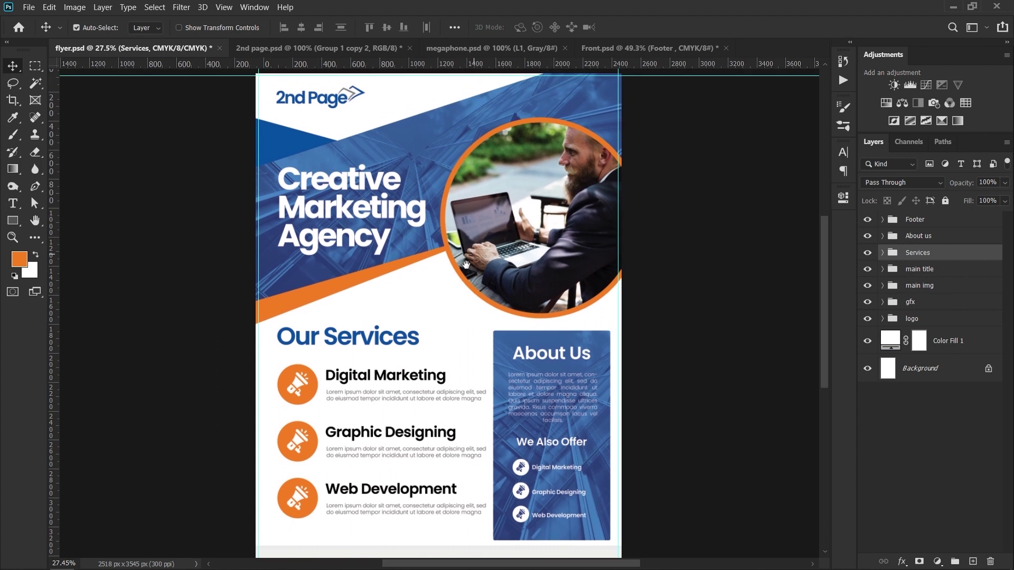
pyautogui.click(925, 320)
pyautogui.hotkey('ctrl', 't')
pyautogui.moveTo(341, 104); pyautogui.dragTo(356, 111)
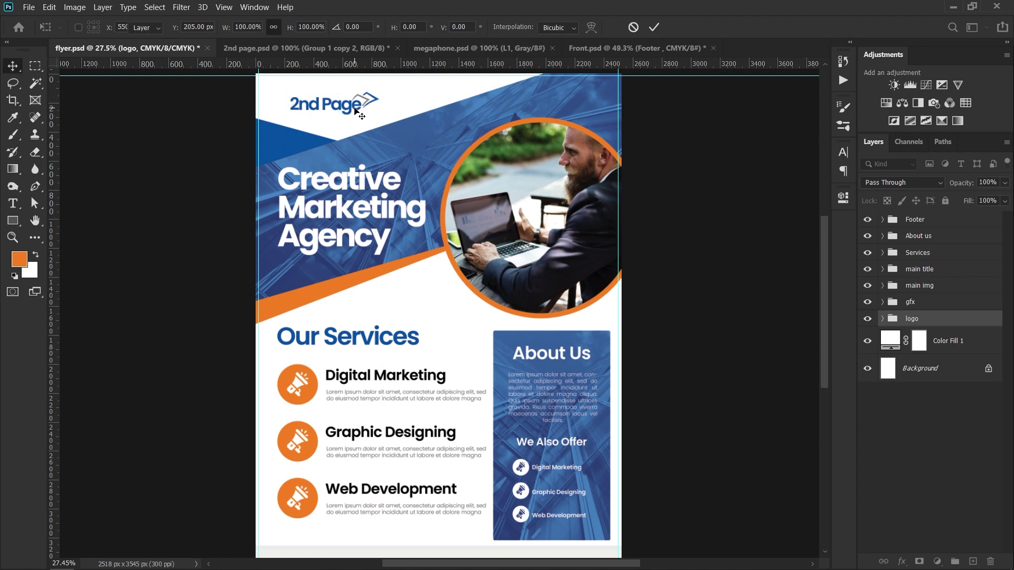
pyautogui.press('Return')
# - Scale the logo group to 120.68% and nudge it further right and slightly down
pyautogui.hotkey('ctrl', 't')
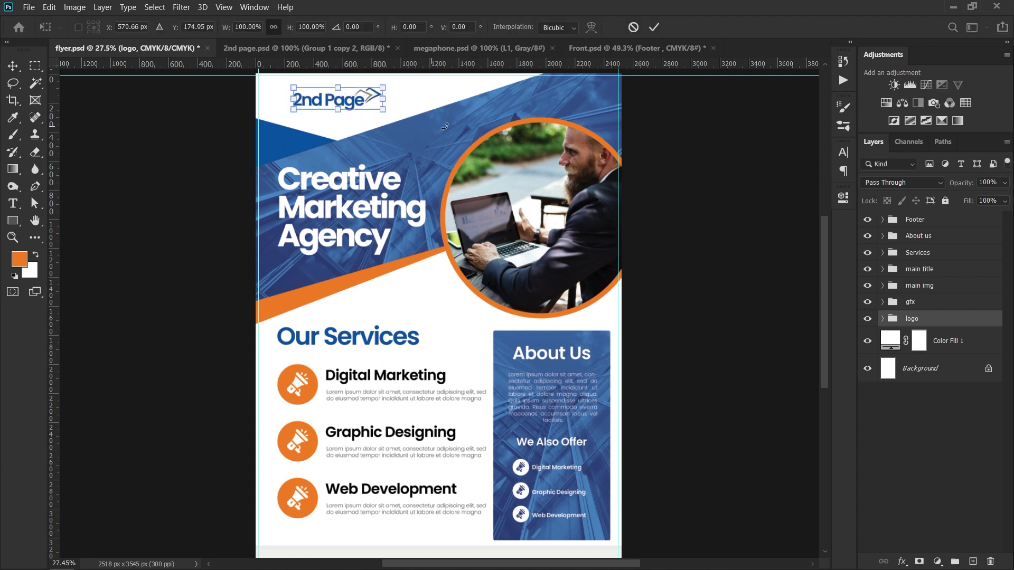
pyautogui.moveTo(383, 110); pyautogui.dragTo(392, 115)
pyautogui.press('Return')
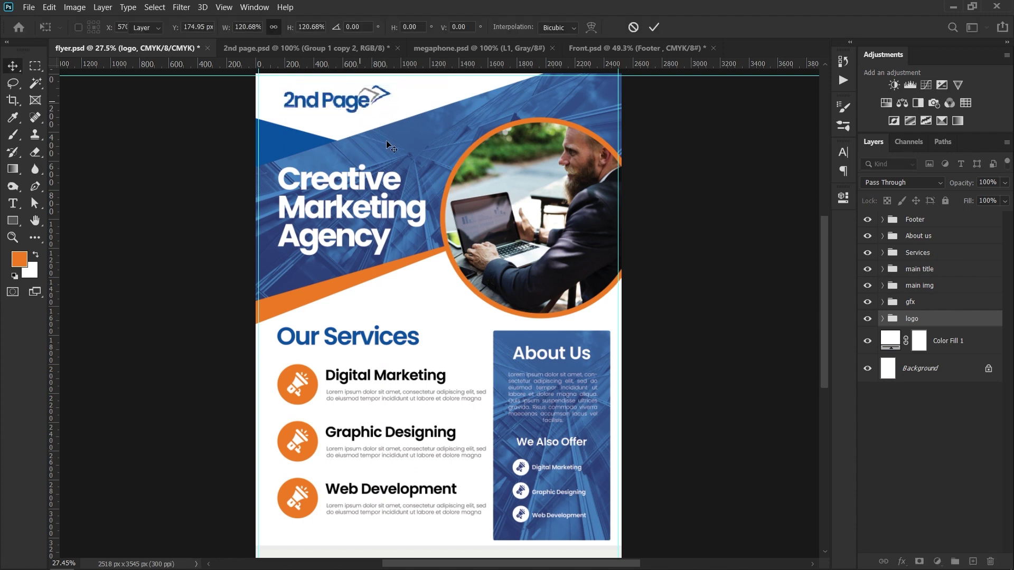
pyautogui.hotkey('shift', 'Right')
pyautogui.hotkey('shift', 'Down')
pyautogui.hotkey('shift', 'Right')
pyautogui.hotkey('shift', 'Right')
pyautogui.hotkey('shift', 'Right')
# - Recolor the word "2nd" in the logo with the orange sampled from the inner arrow, and save the flyer
pyautogui.press('t')
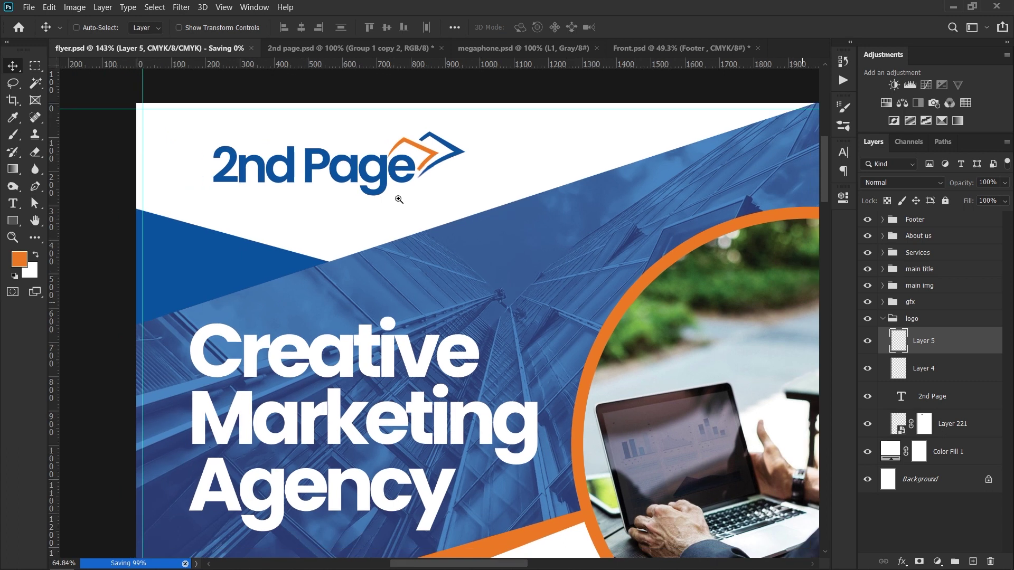
pyautogui.scroll(1, 279, 168)
pyautogui.doubleClick(279, 168)
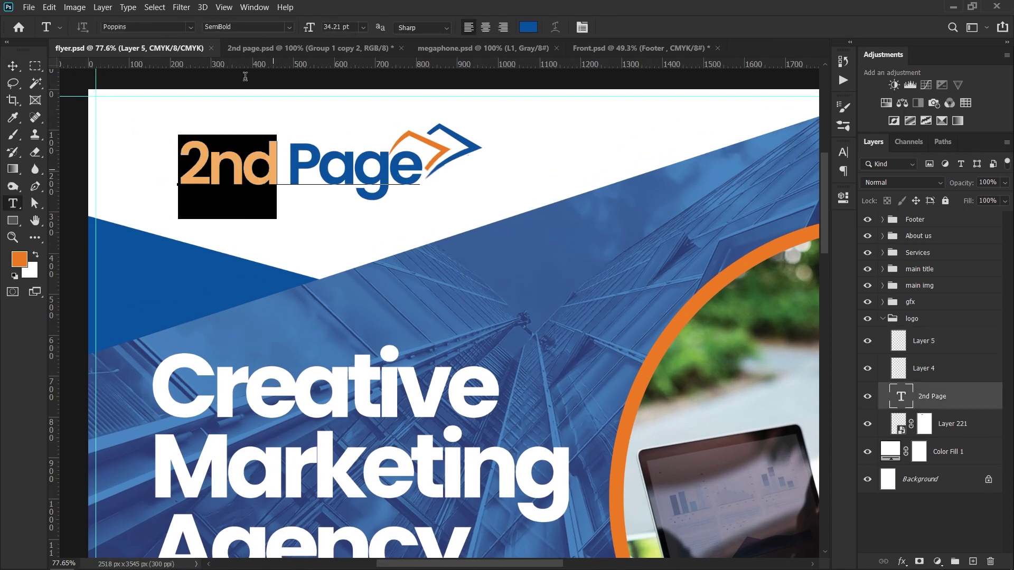
pyautogui.click(529, 27)
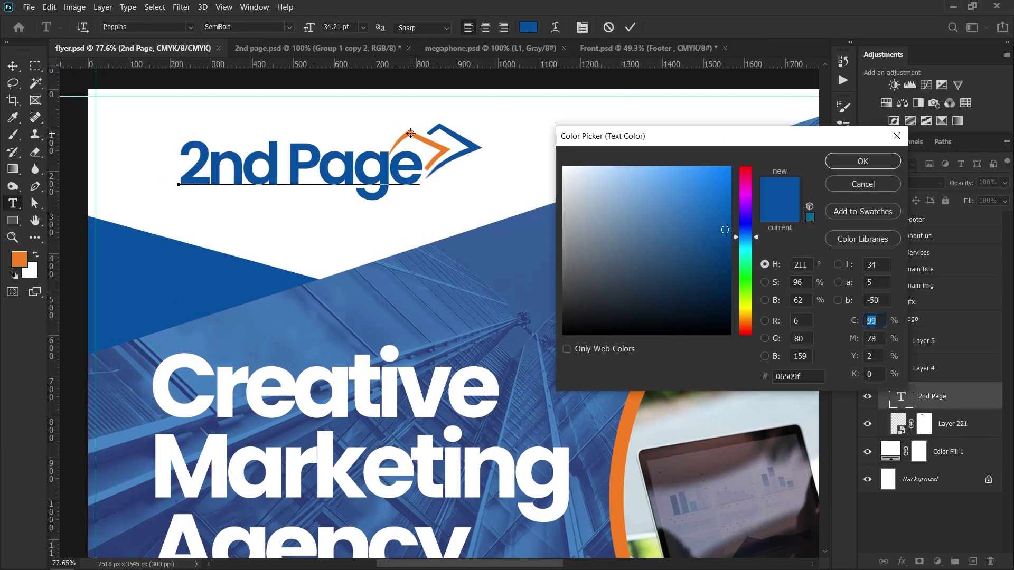
pyautogui.click(411, 133)
pyautogui.click(863, 162)
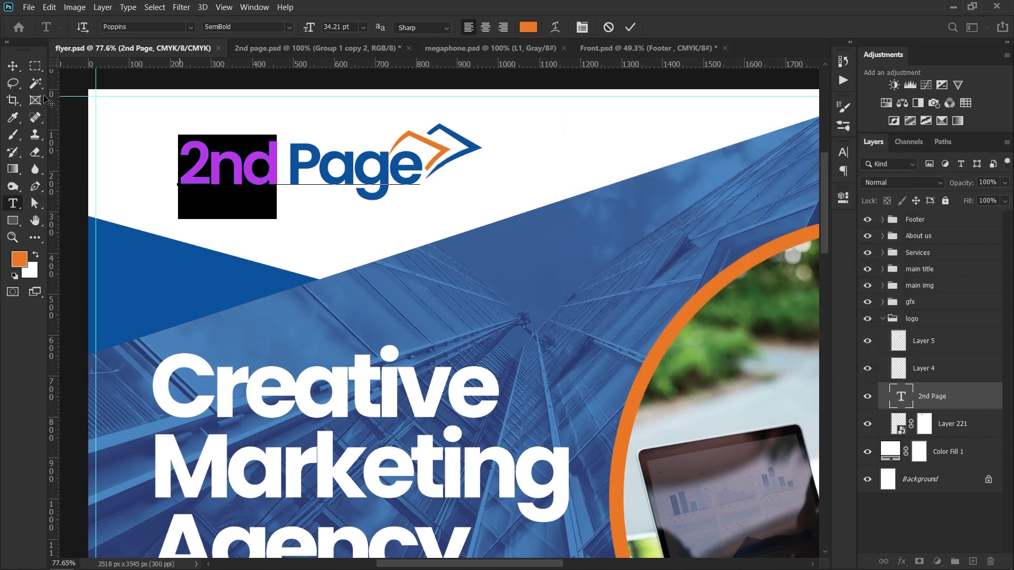
pyautogui.click(13, 65)
pyautogui.hotkey('ctrl', 's')
pyautogui.scroll(-4, 125, 182)
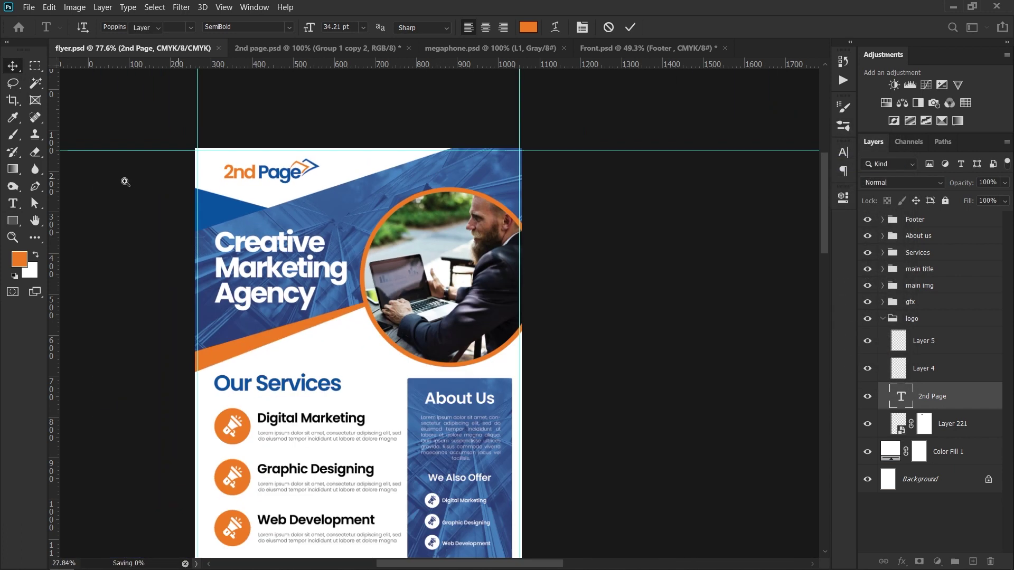
pyautogui.moveTo(125, 182); pyautogui.dragTo(105, 185)
pyautogui.moveTo(496, 403); pyautogui.dragTo(510, 380)
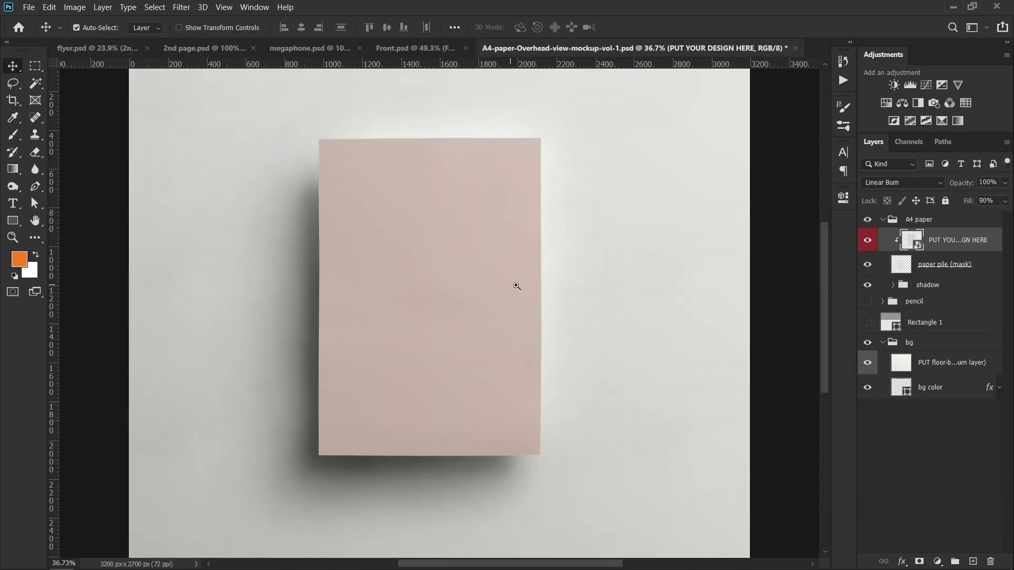
pyautogui.keyDown('ctrl'); pyautogui.click(521, 285); pyautogui.keyUp('ctrl')
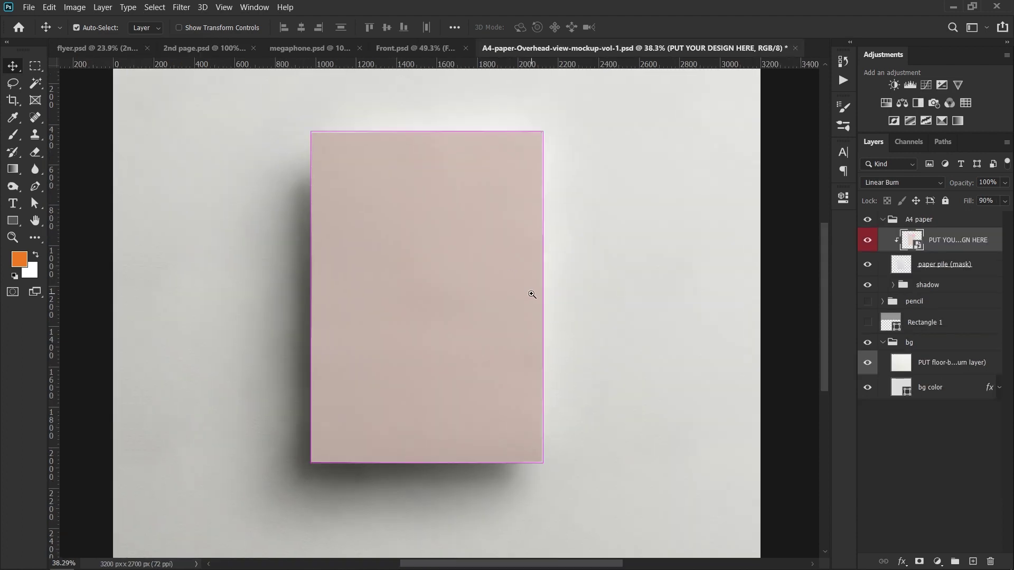
pyautogui.moveTo(531, 293); pyautogui.dragTo(532, 292)
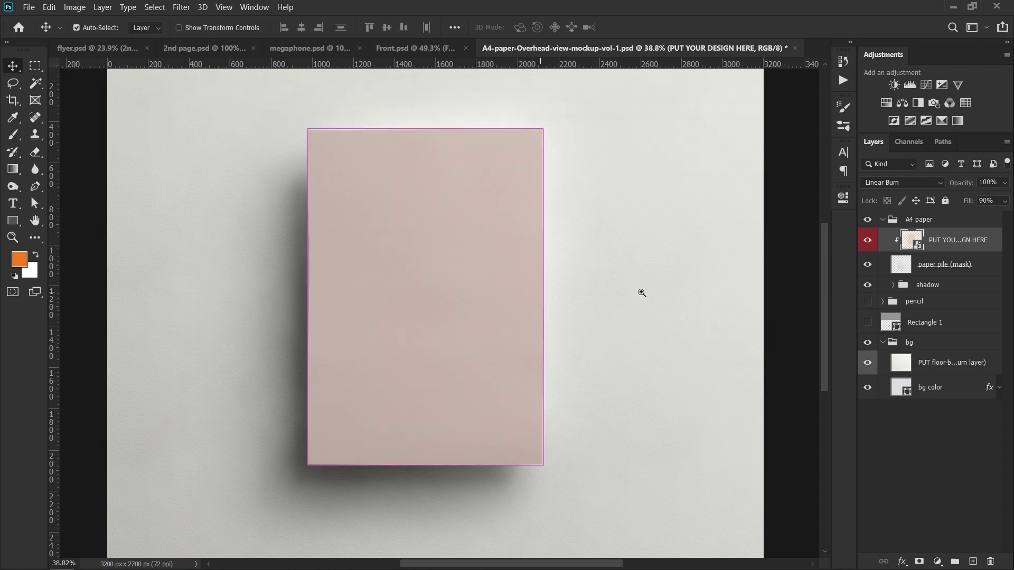
# - Open the mockup's design smart object for editing, and save a JPEG copy of the flyer as flyer.jpg in Downloads
pyautogui.doubleClick(918, 248)
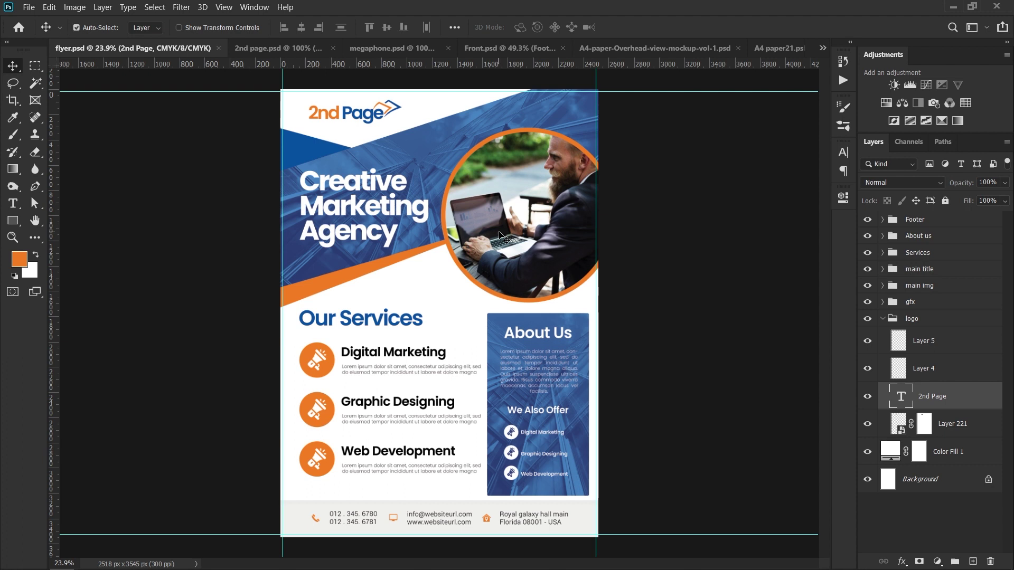
pyautogui.hotkey('ctrl', 'shift', 's')
pyautogui.click(111, 344)
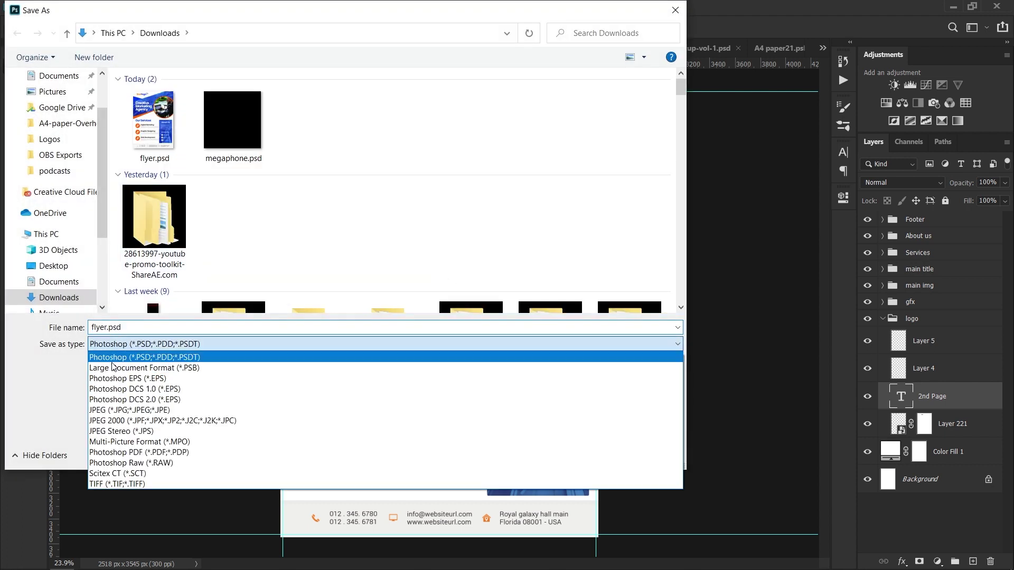
pyautogui.click(108, 410)
pyautogui.click(583, 453)
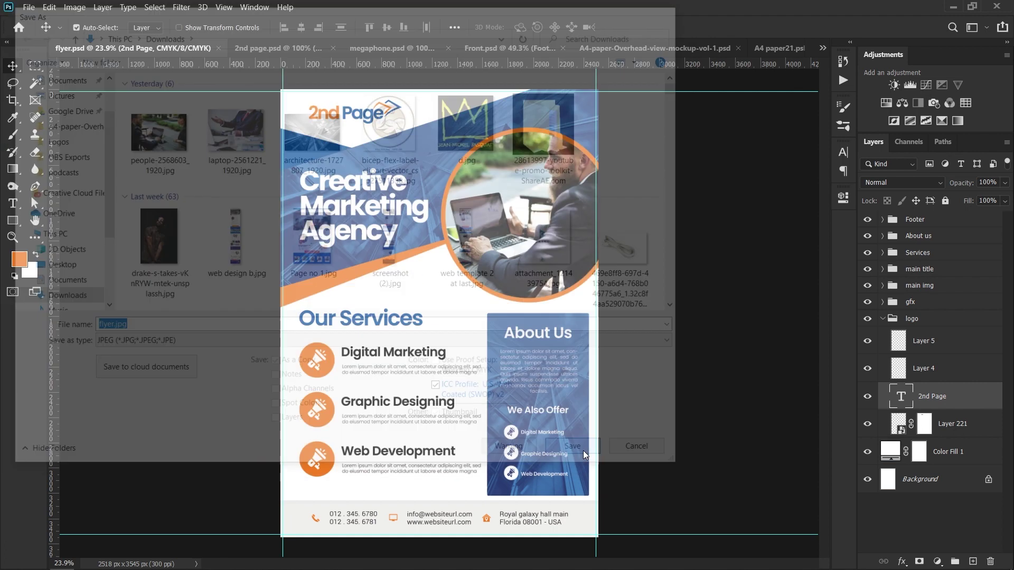
pyautogui.click(601, 166)
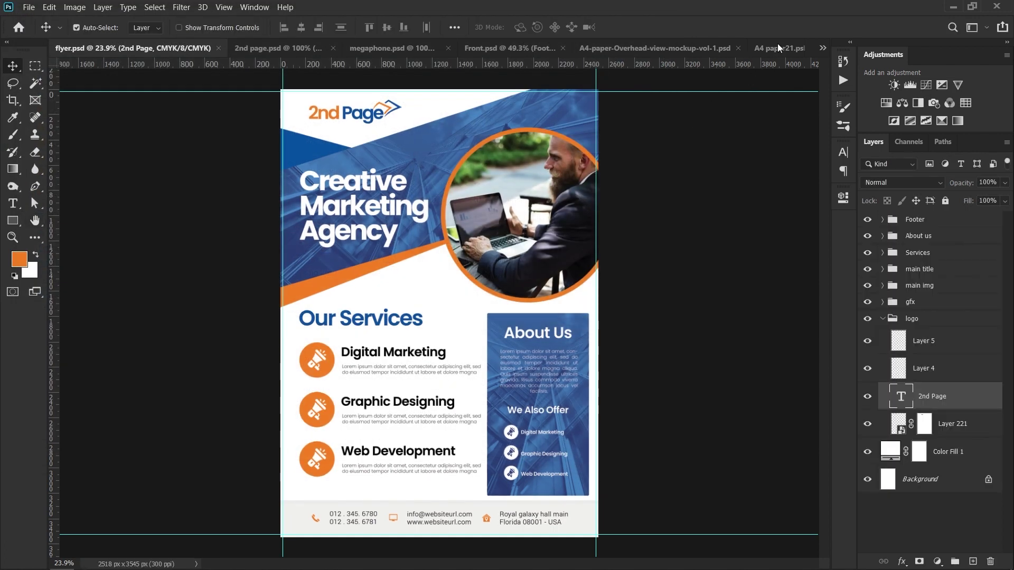
# - Place flyer.jpg as an embedded image in the A4 paper21.psb smart object, save it, and return to the A4 paper mockup
pyautogui.click(778, 46)
pyautogui.click(28, 6)
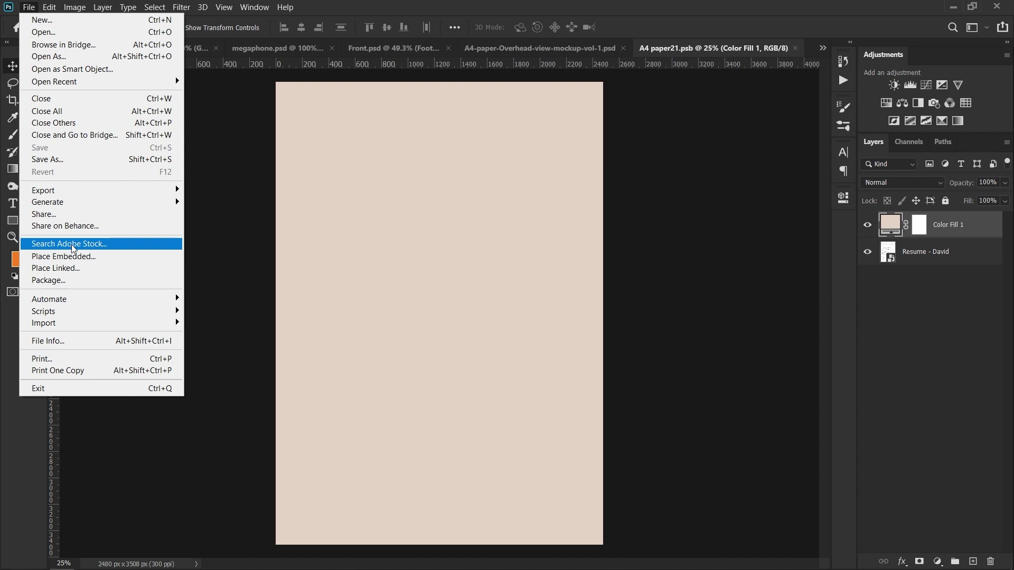
pyautogui.click(108, 257)
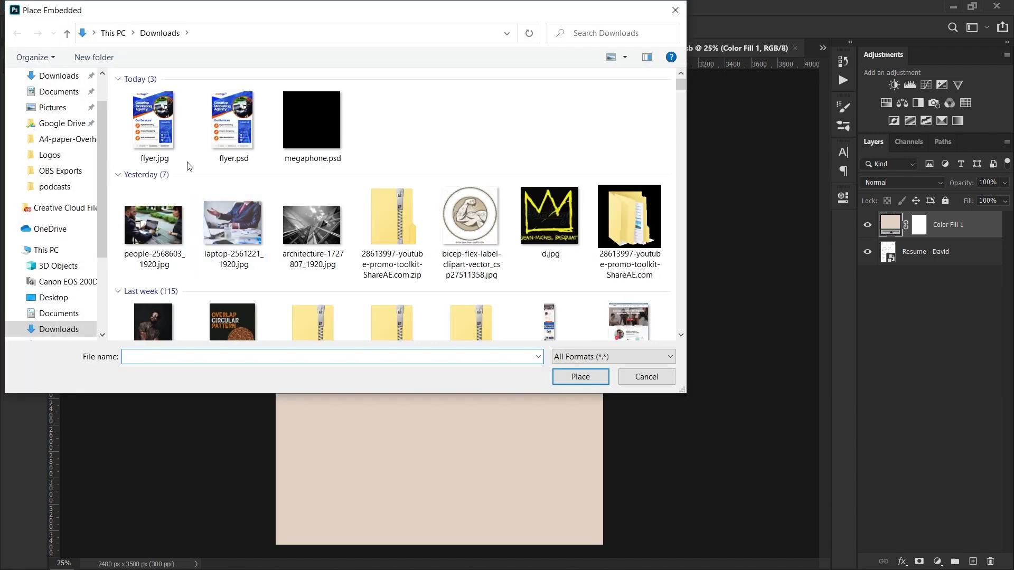
pyautogui.doubleClick(156, 141)
pyautogui.press('Return')
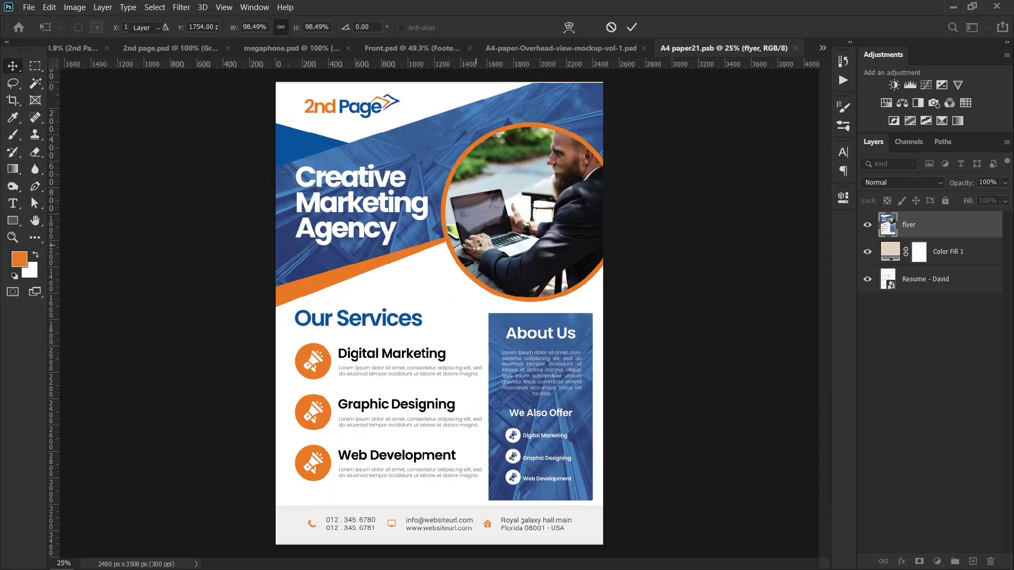
pyautogui.hotkey('ctrl', 's')
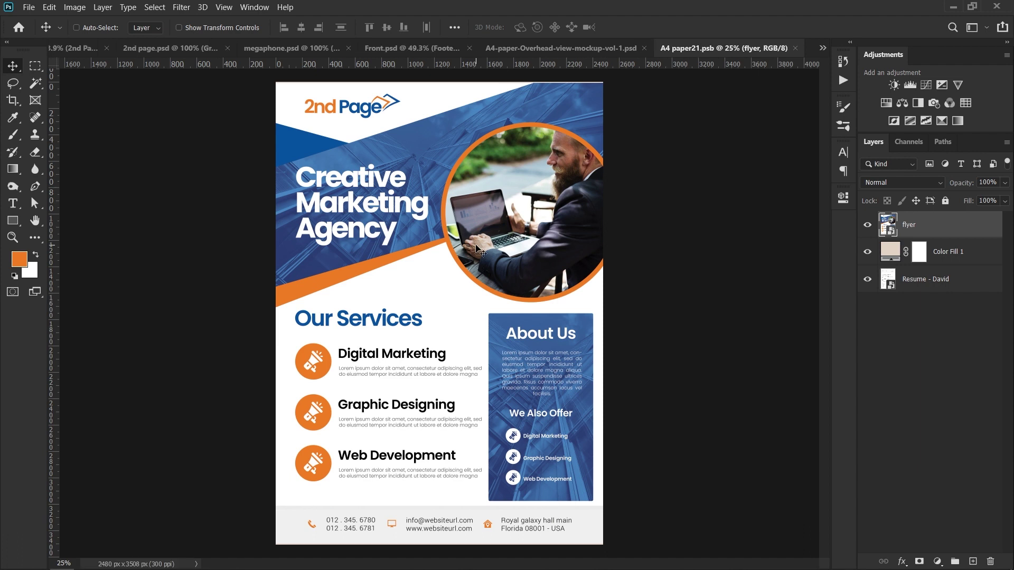
pyautogui.hotkey('ctrl', 'Tab')
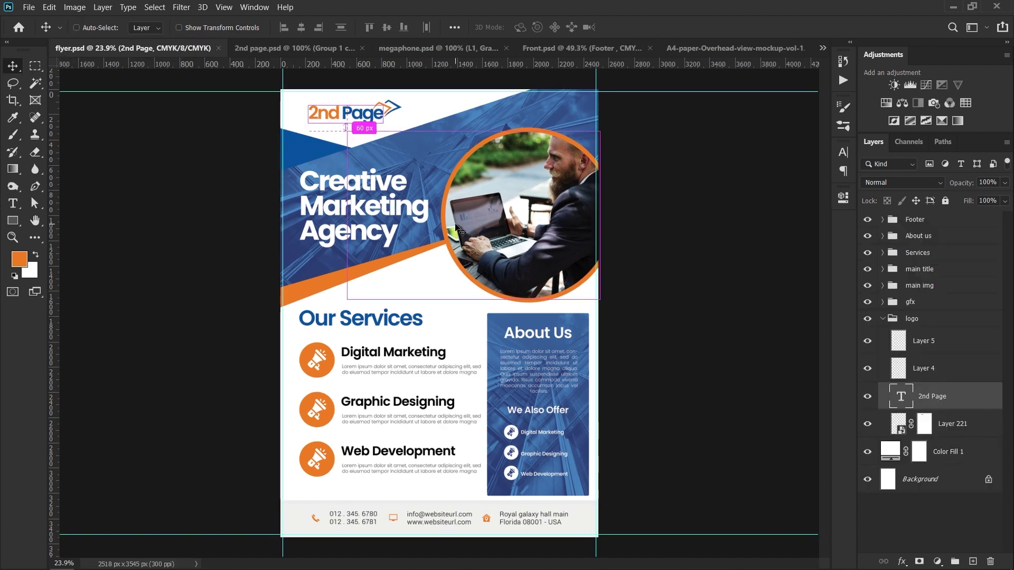
pyautogui.click(723, 52)
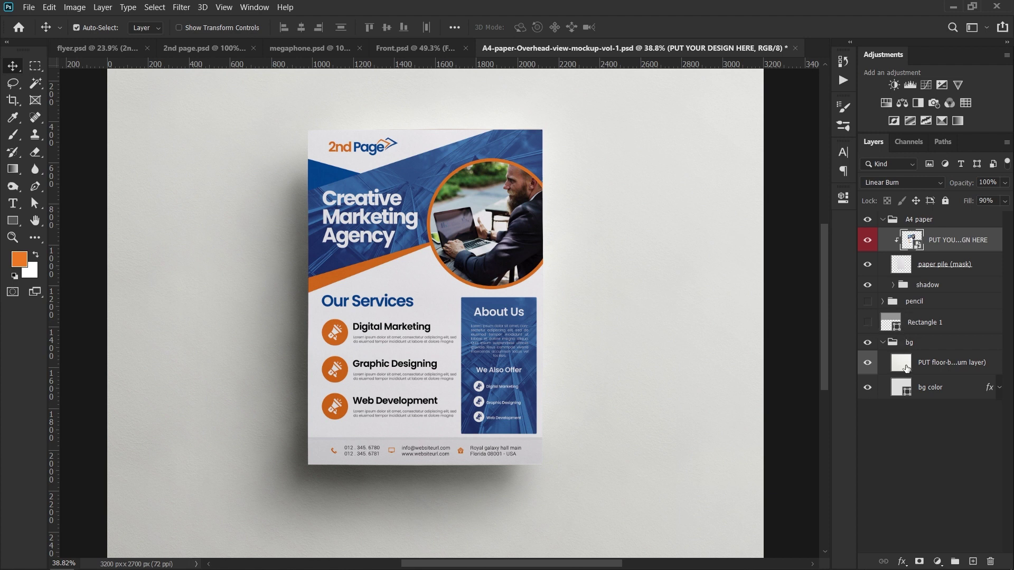
# - Compare the mockup with its floor-background layer hidden and shown
pyautogui.click(869, 363)
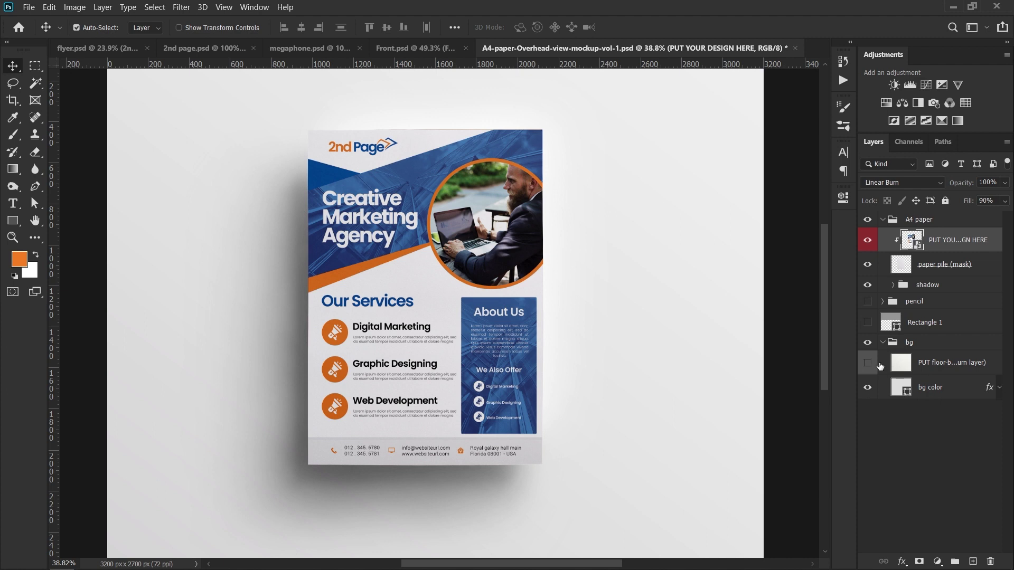
pyautogui.click(890, 370)
pyautogui.click(869, 365)
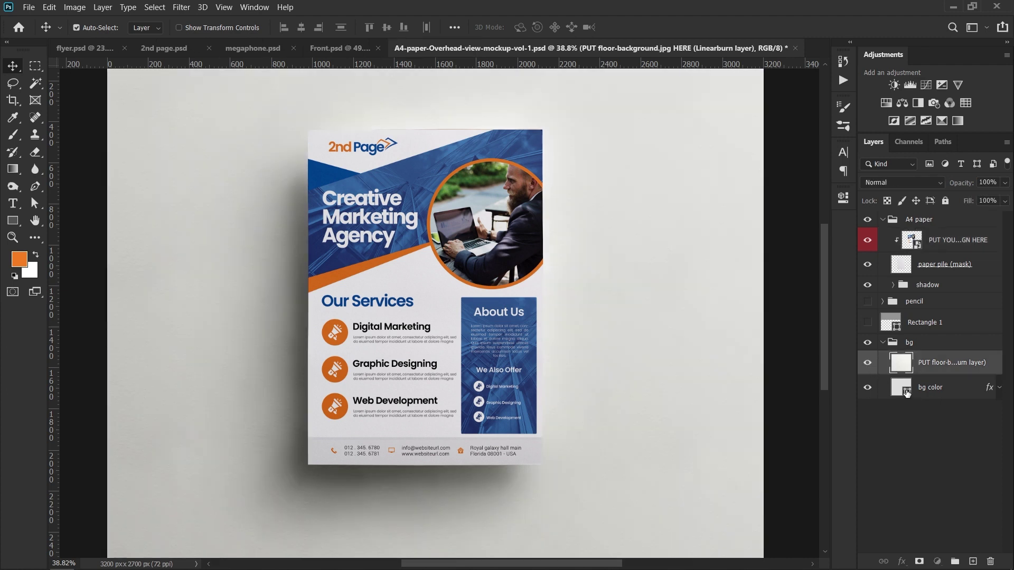
# - Recolor the mockup's bg color layer with the orange d06717 sampled from the flyer's diagonal stripe
pyautogui.doubleClick(901, 388)
pyautogui.click(366, 258)
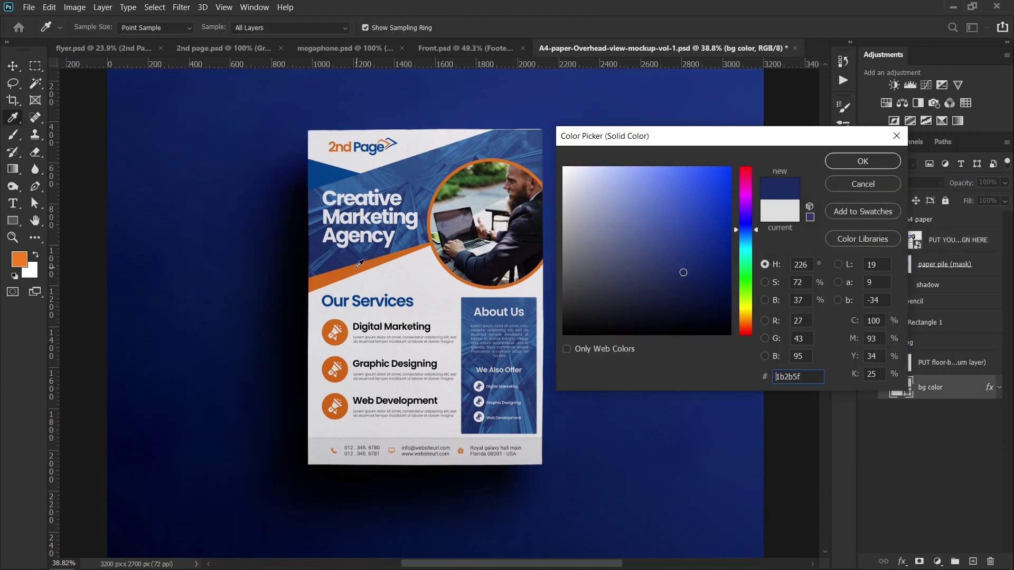
pyautogui.click(347, 256)
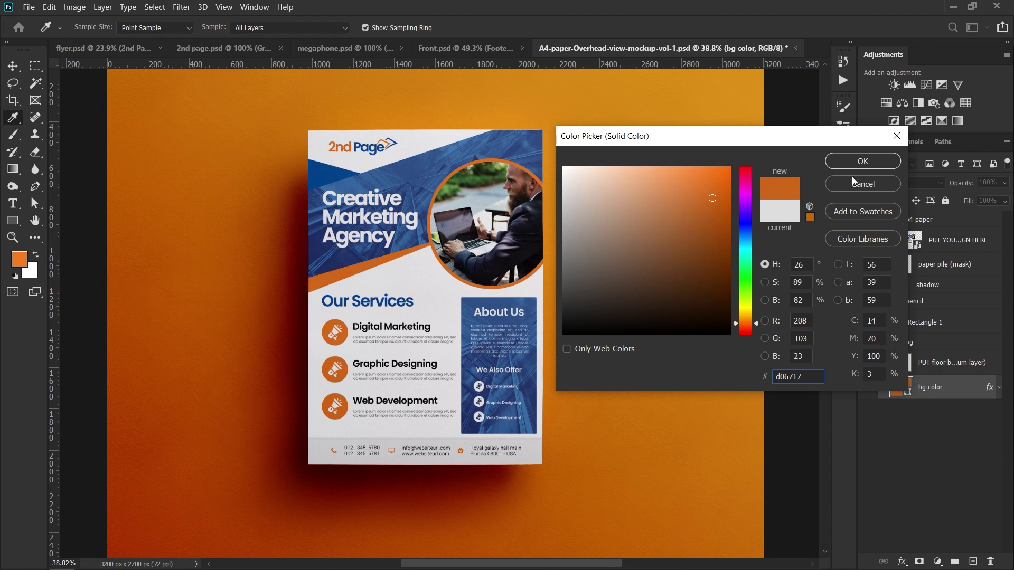
pyautogui.click(857, 163)
pyautogui.press('v')
pyautogui.scroll(2, 508, 285)
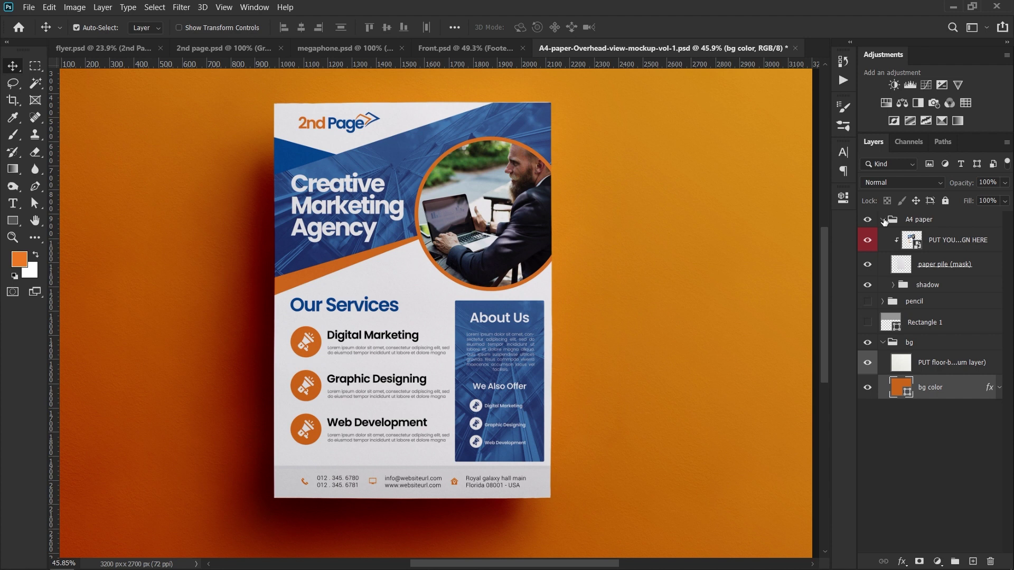
pyautogui.scroll(1, 479, 334)
pyautogui.scroll(2, 478, 334)
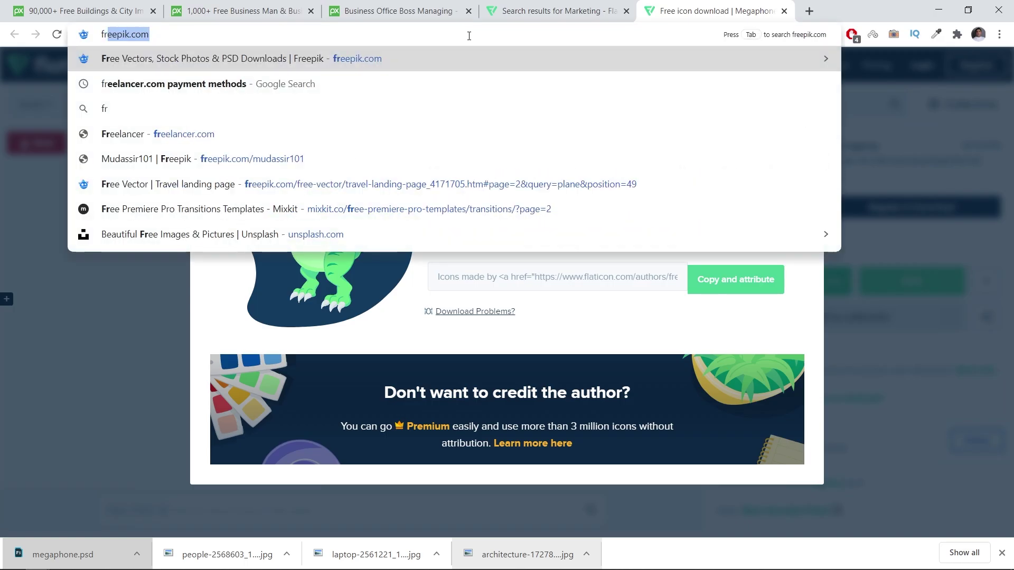
# - Search Google in the browser for "free a4 mockup" and look through the image results
pyautogui.write('ree ')
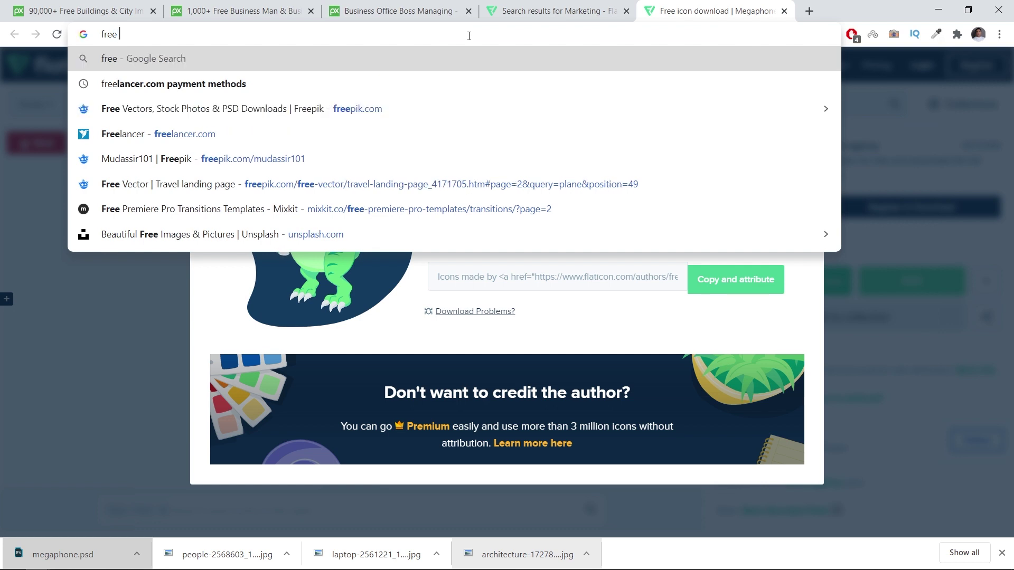
pyautogui.write('a4')
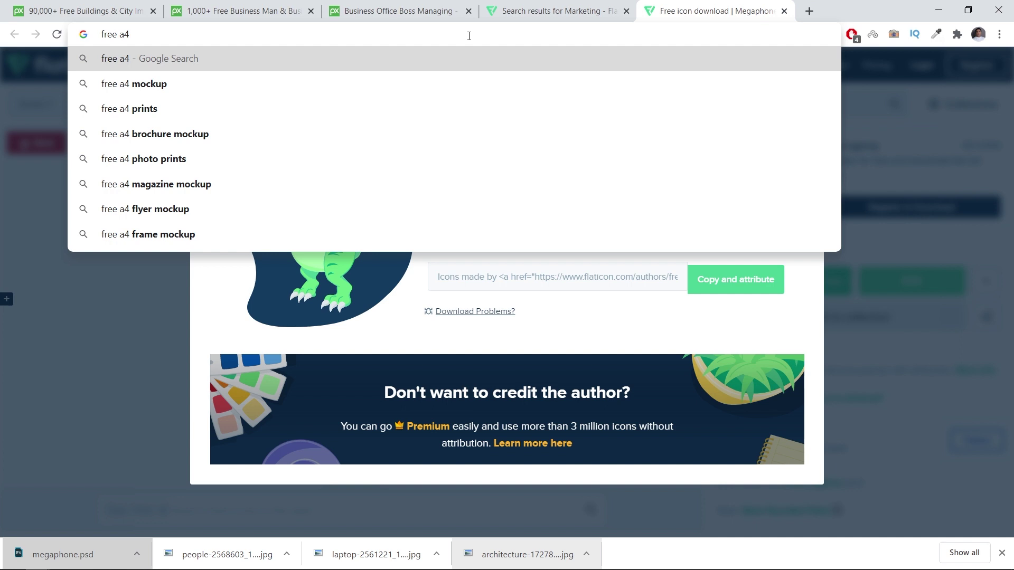
pyautogui.click(151, 84)
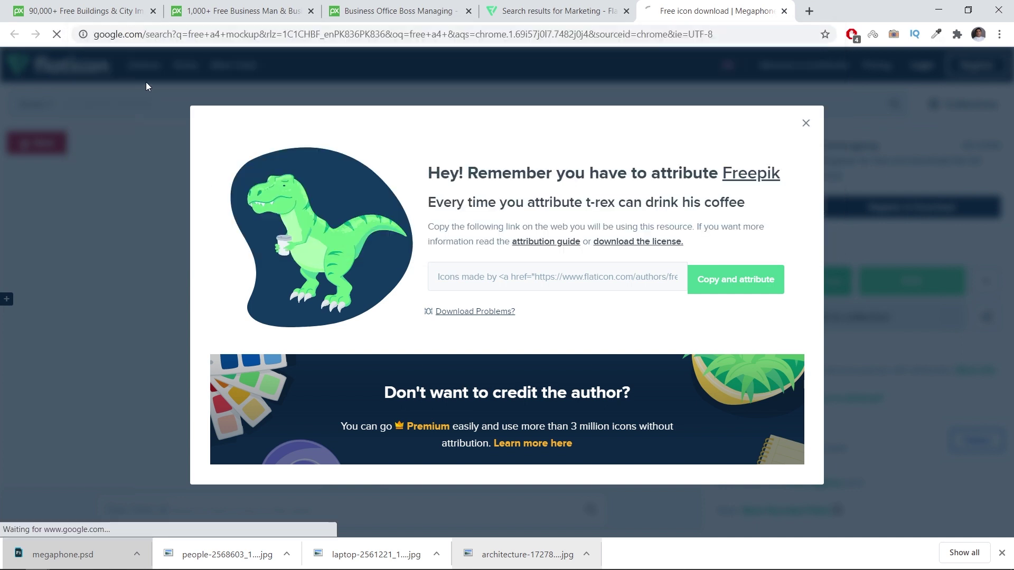
pyautogui.scroll(-4, 232, 280)
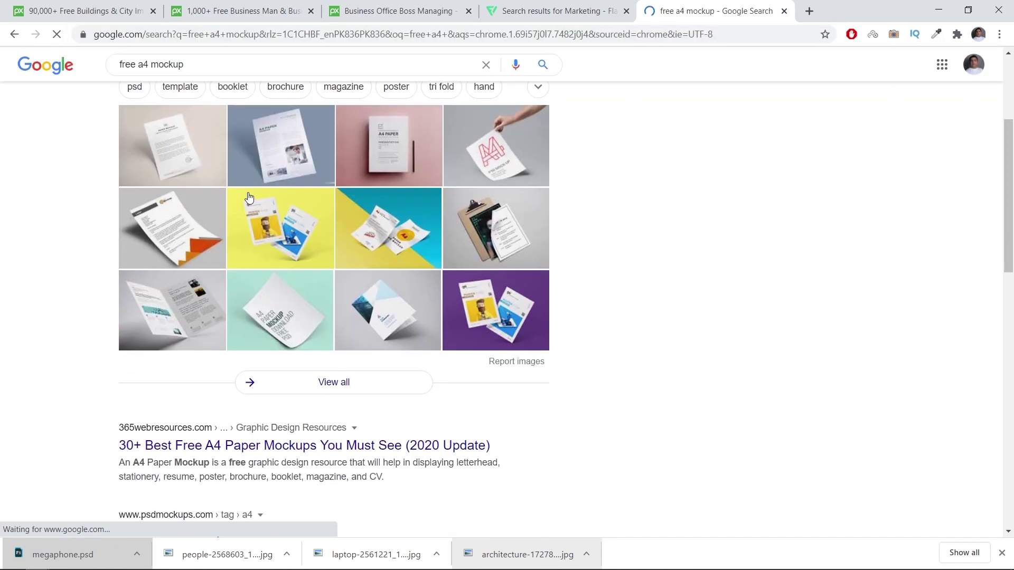
pyautogui.scroll(4, 211, 200)
pyautogui.click(193, 120)
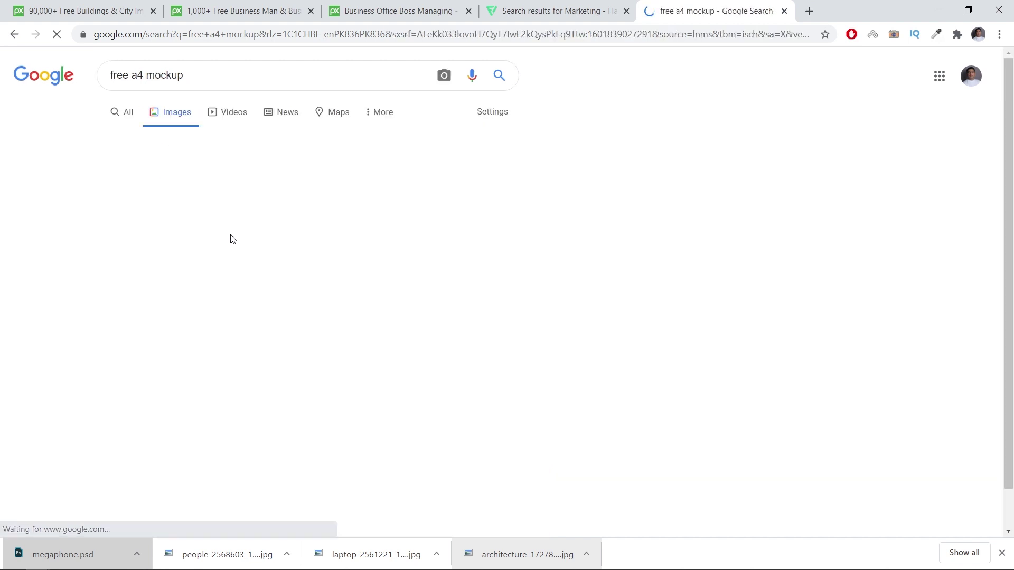
pyautogui.scroll(-5, 274, 268)
pyautogui.scroll(-3, 274, 273)
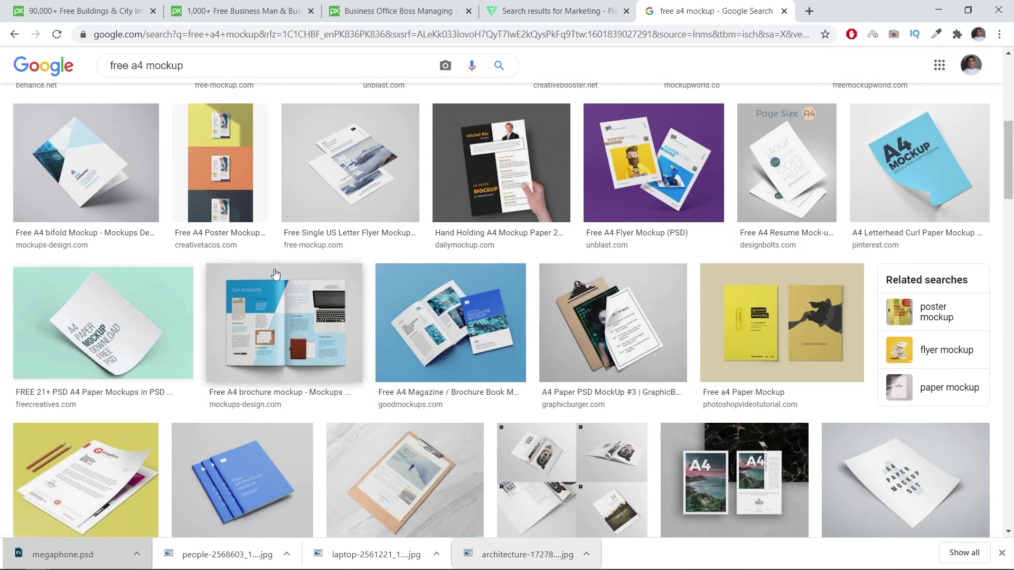
pyautogui.scroll(7, 271, 267)
# - Go to pixeden.com and browse the PSD mock-up templates in its Graphics category
pyautogui.click(191, 36)
pyautogui.write('pixeden.com')
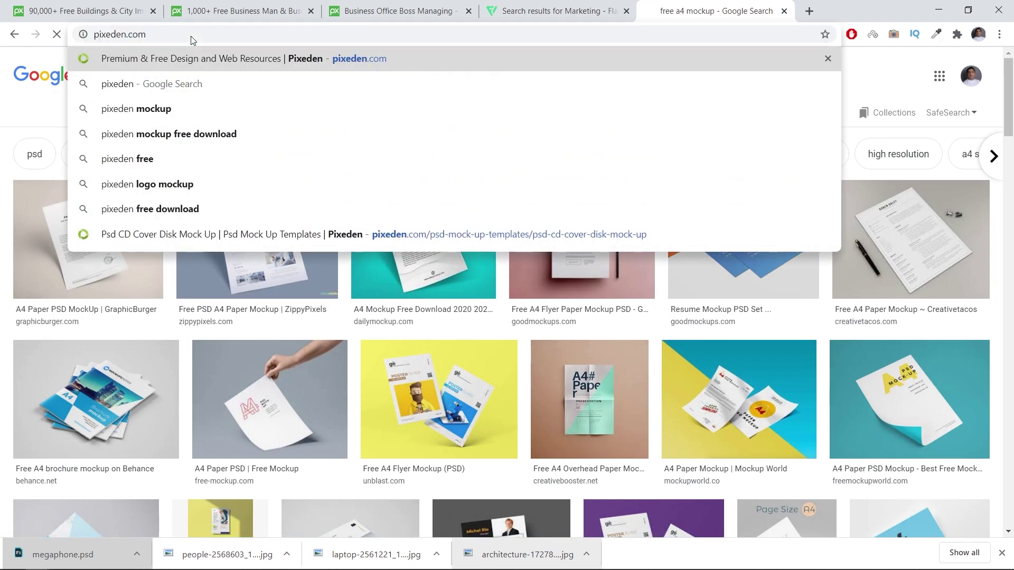
pyautogui.press('Return')
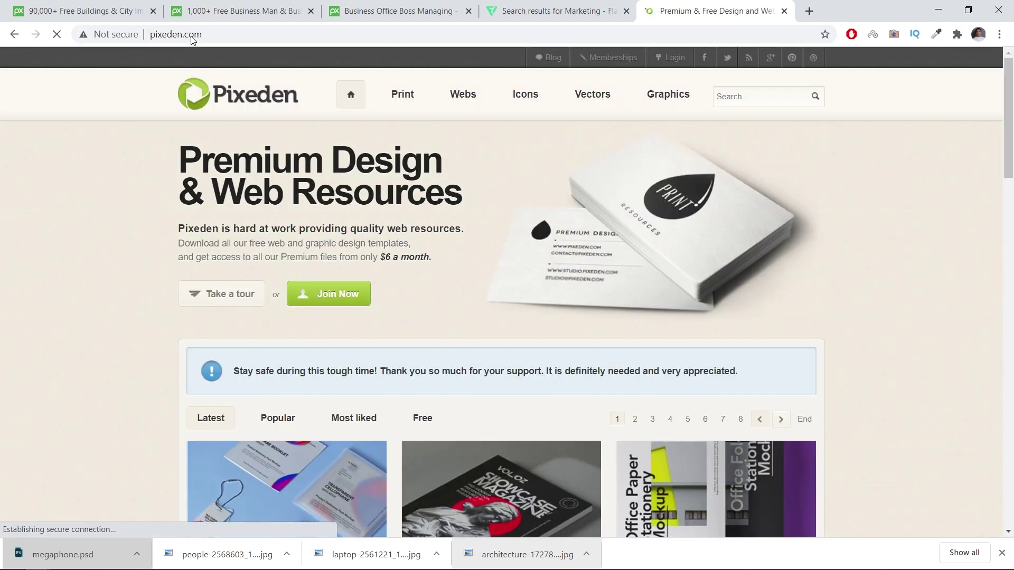
pyautogui.moveTo(679, 81)
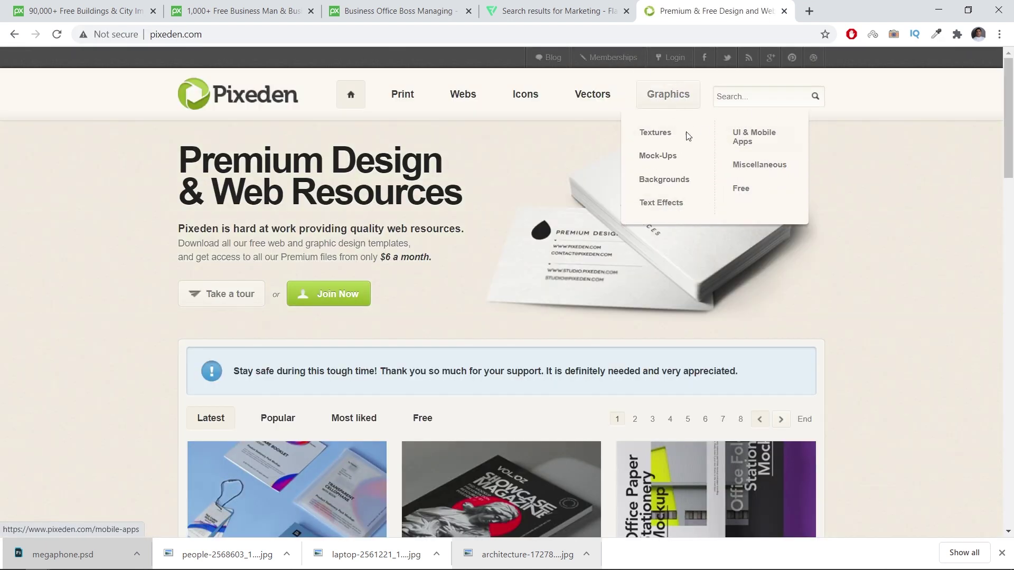
pyautogui.click(661, 157)
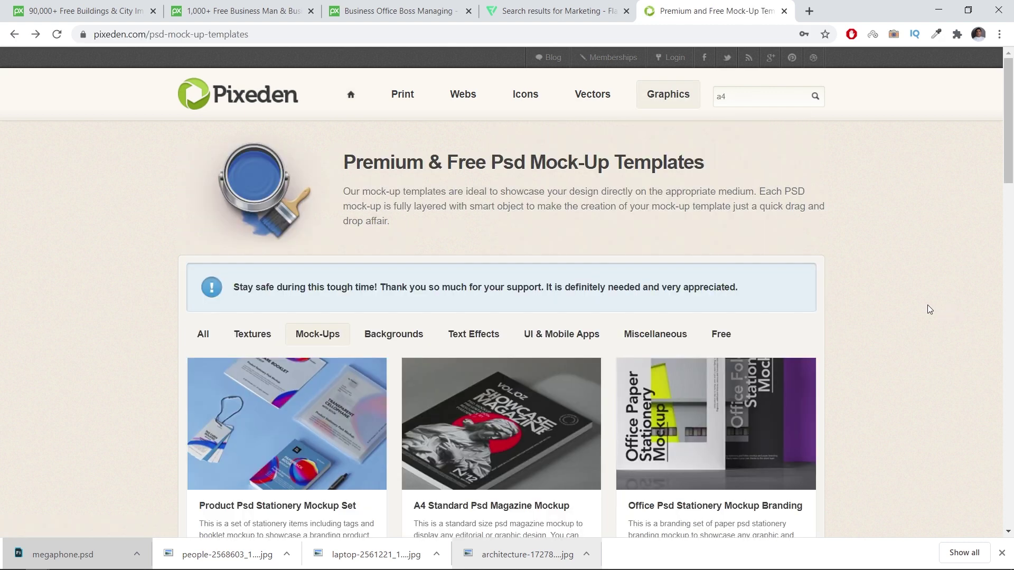
pyautogui.scroll(-12, 927, 306)
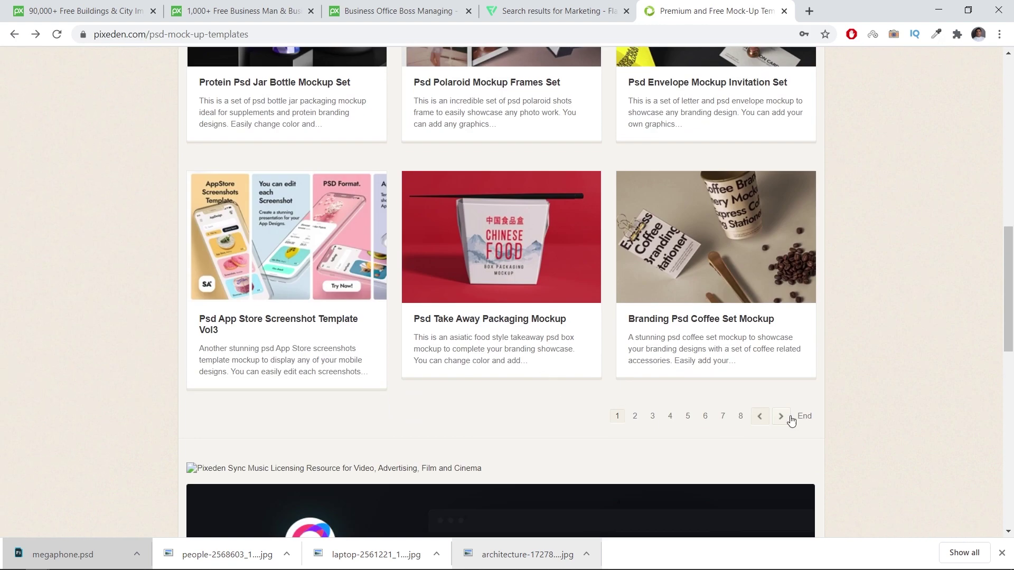
pyautogui.scroll(1, 901, 330)
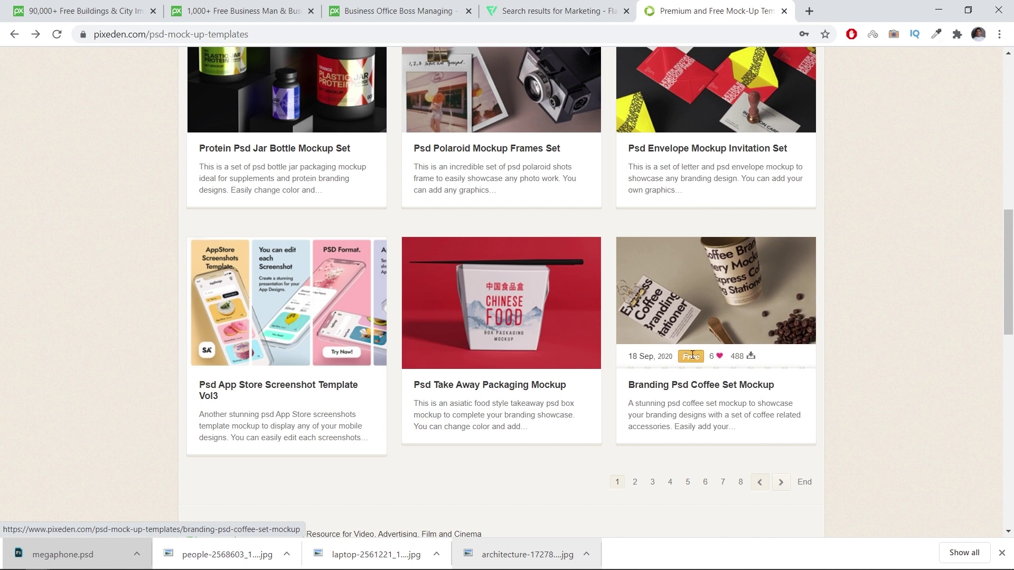
pyautogui.scroll(3, 693, 356)
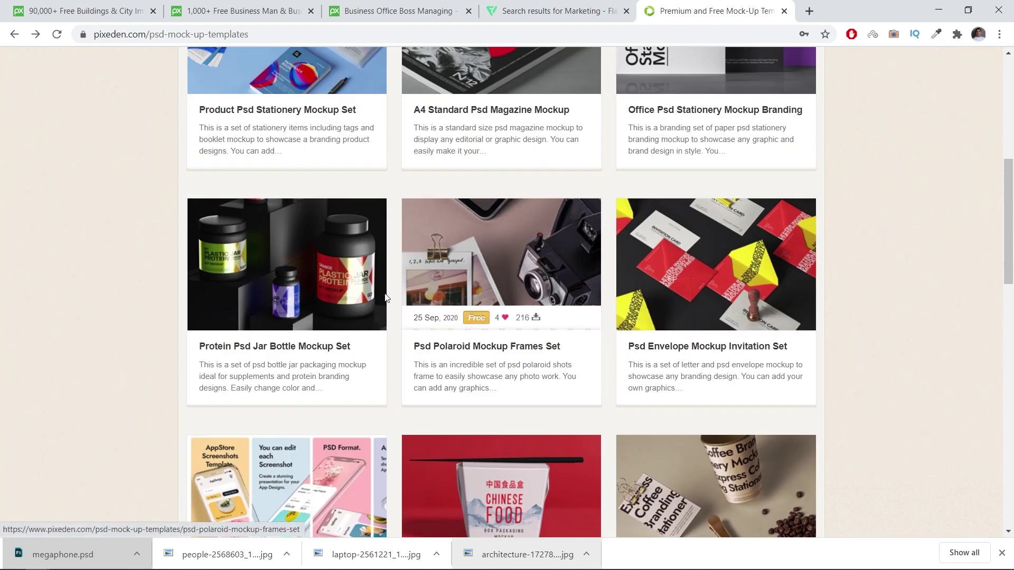
pyautogui.scroll(-2, 280, 405)
pyautogui.scroll(10, 394, 374)
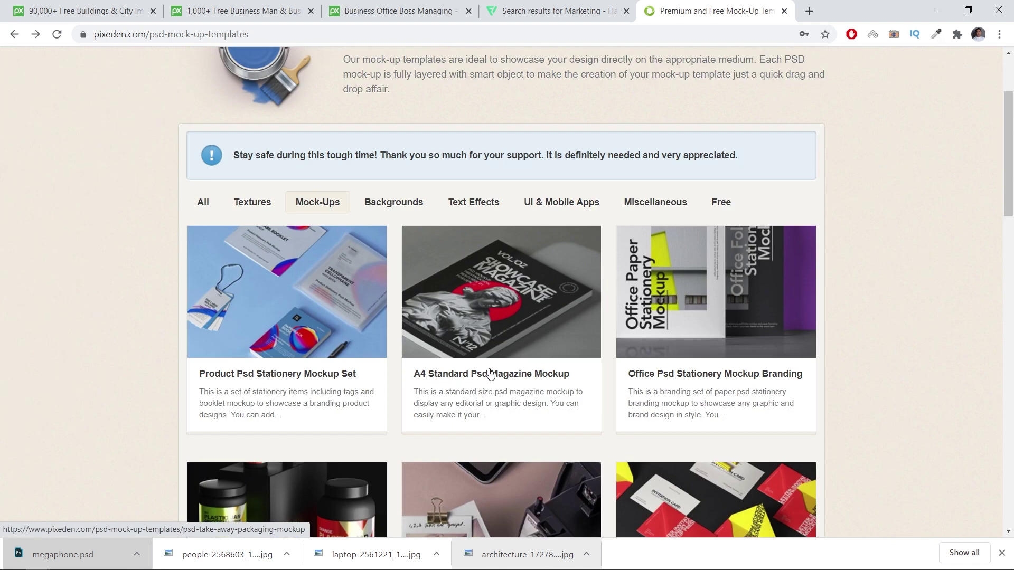